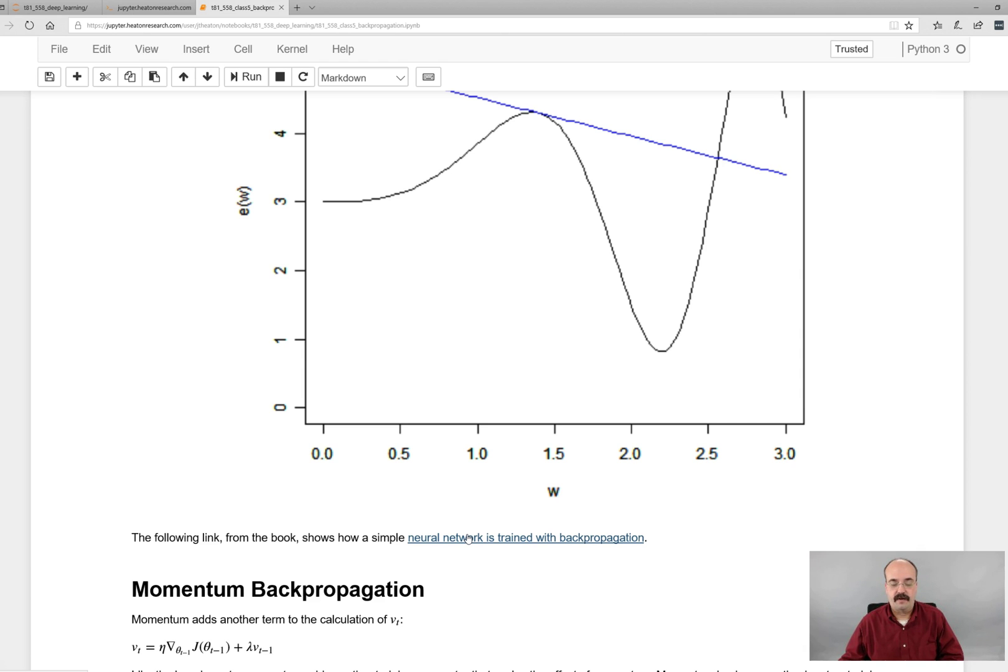
# Step: Follow the 'trained with backpropagation' link to AIFH Volume 3 and scroll to Chapter 6
pyautogui.click(466, 540)
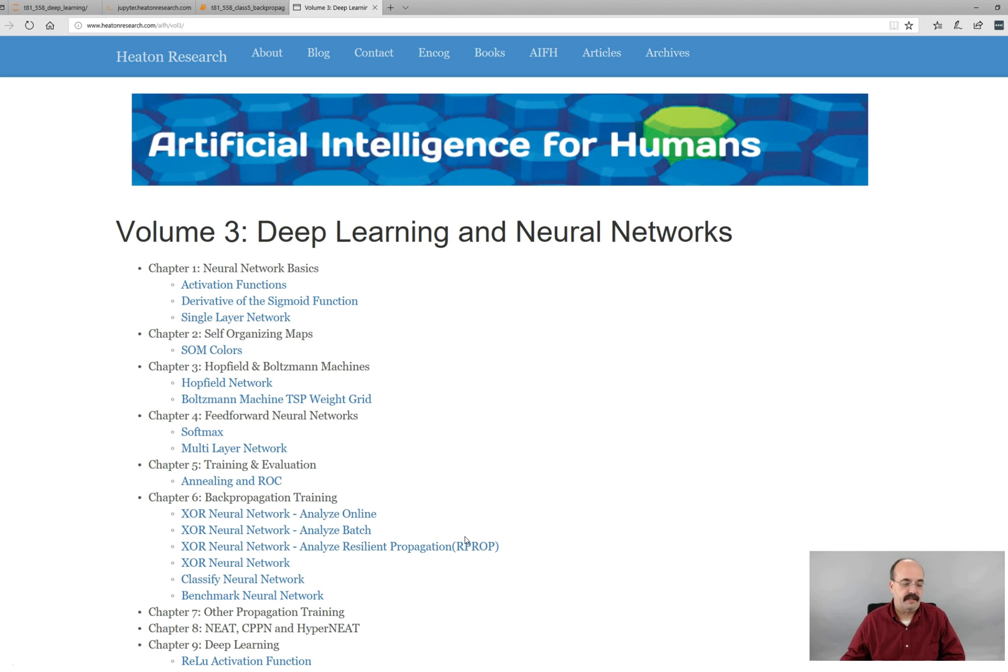
pyautogui.scroll(-2, 231, 507)
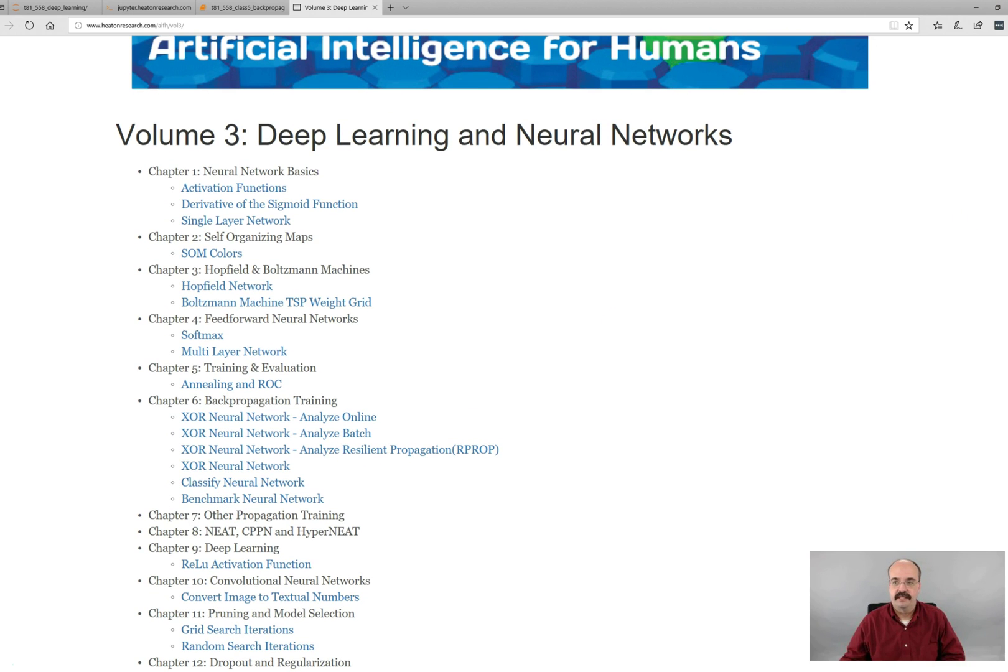
pyautogui.click(999, 25)
pyautogui.click(492, 371)
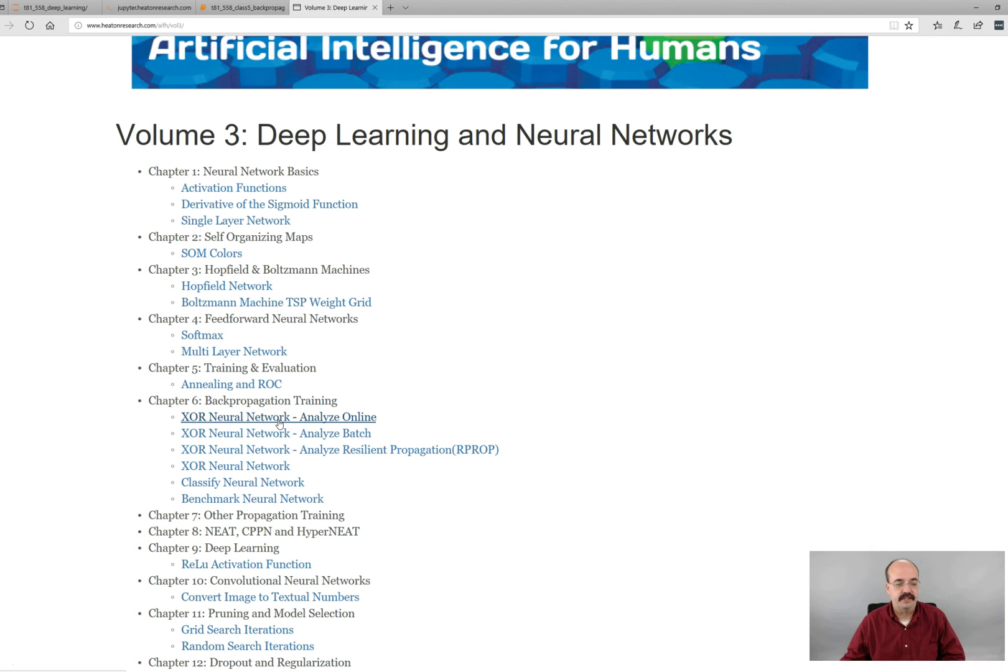
pyautogui.click(374, 426)
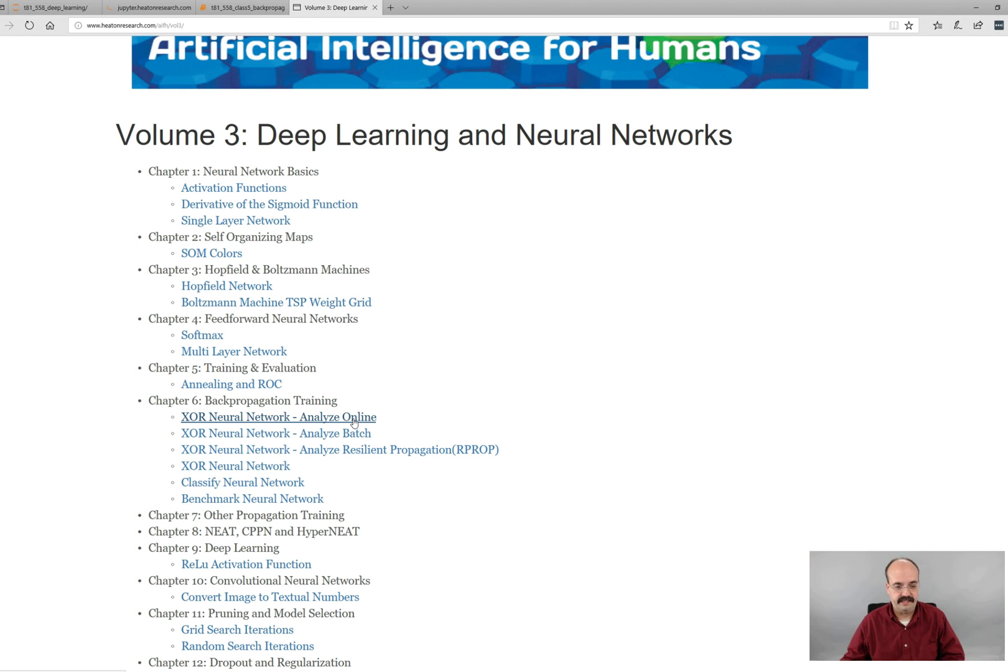
# Step: Open the XOR Neural Network - Analyze Online demo and highlight the fourth and third XOR patterns
pyautogui.click(354, 422)
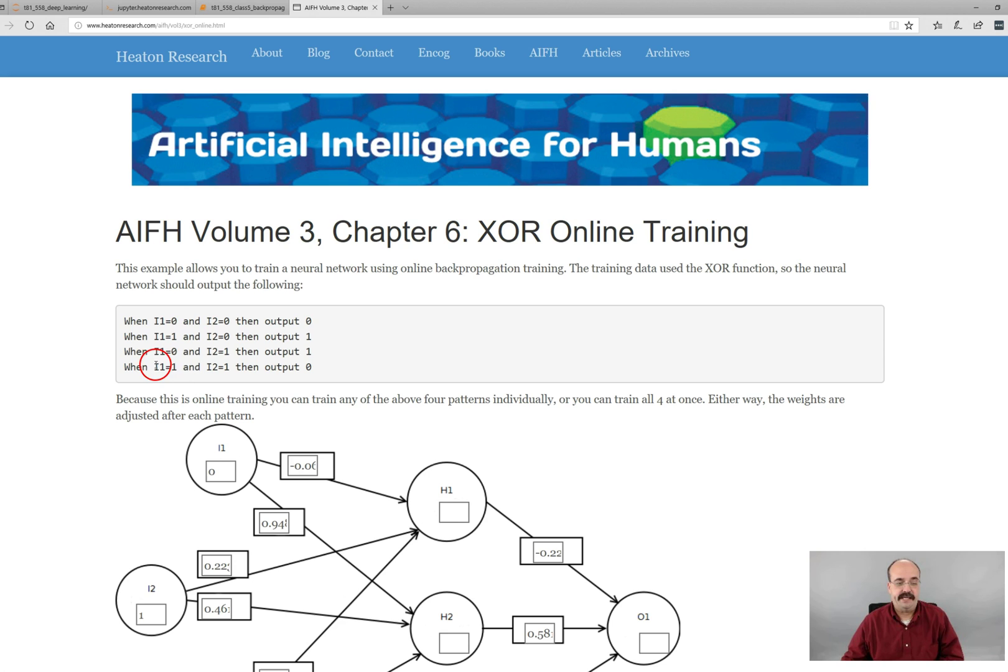
pyautogui.moveTo(154, 367); pyautogui.dragTo(225, 367)
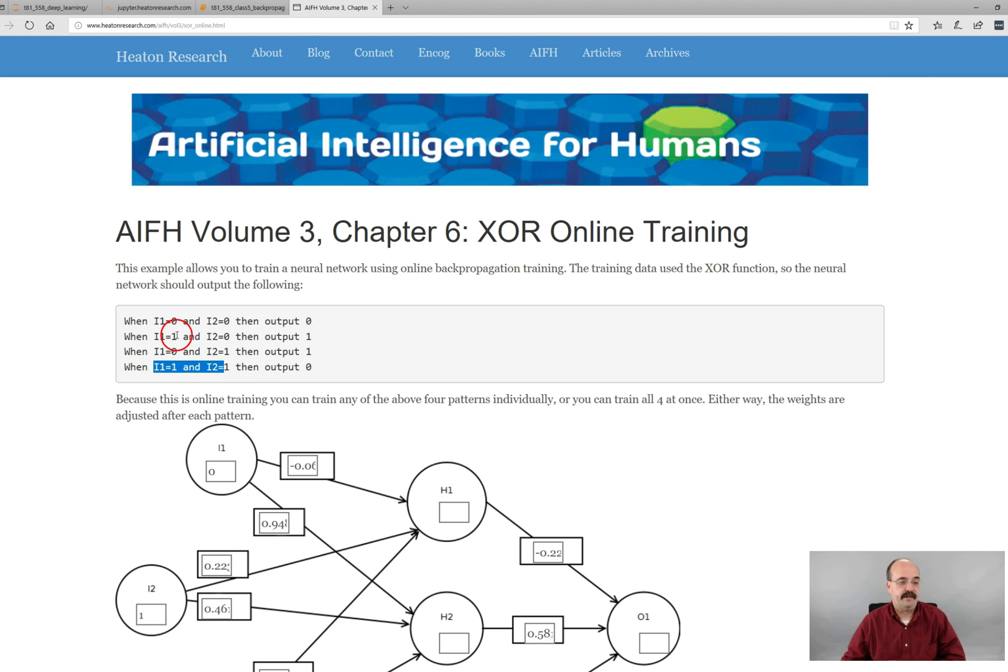
pyautogui.moveTo(155, 353); pyautogui.dragTo(176, 352)
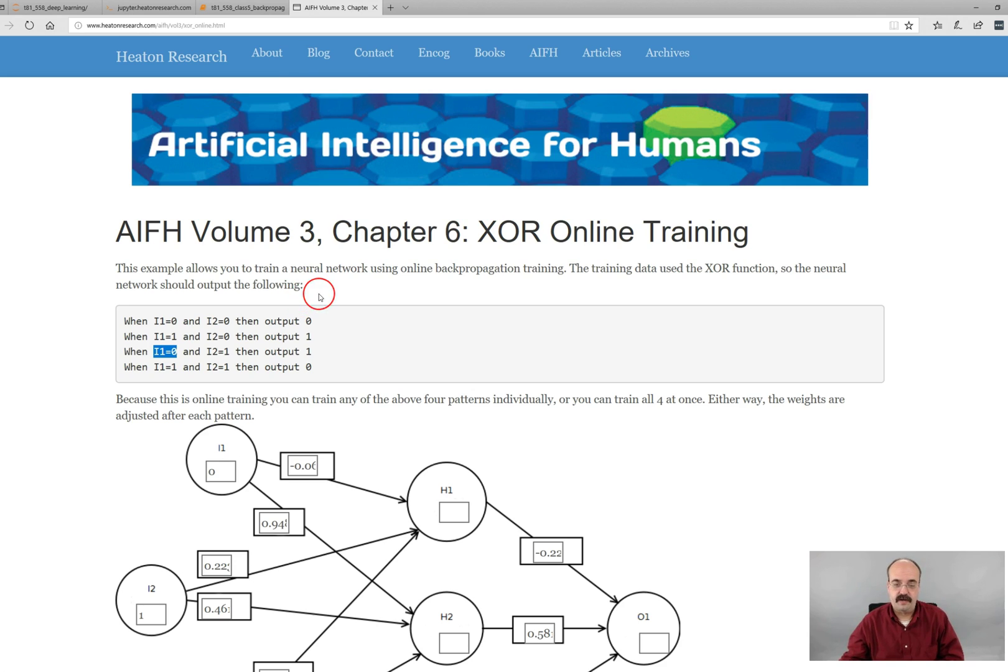
# Step: Calculate the network output for I1=0, I2=1, giving O1 of about 0.74
pyautogui.scroll(-3, 319, 294)
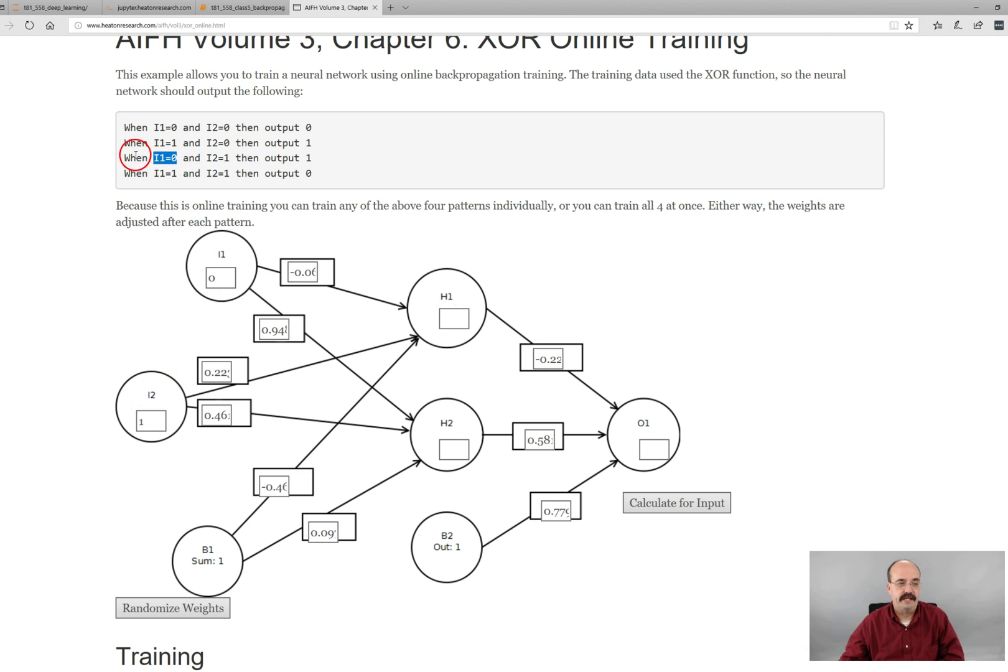
pyautogui.moveTo(129, 158); pyautogui.dragTo(318, 157)
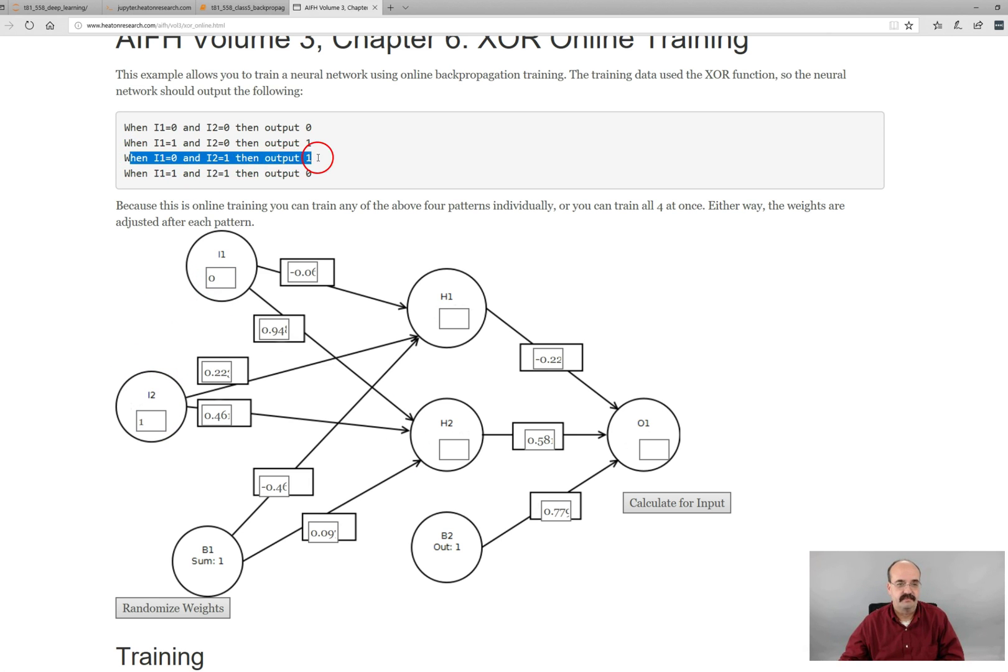
pyautogui.click(769, 514)
pyautogui.click(695, 517)
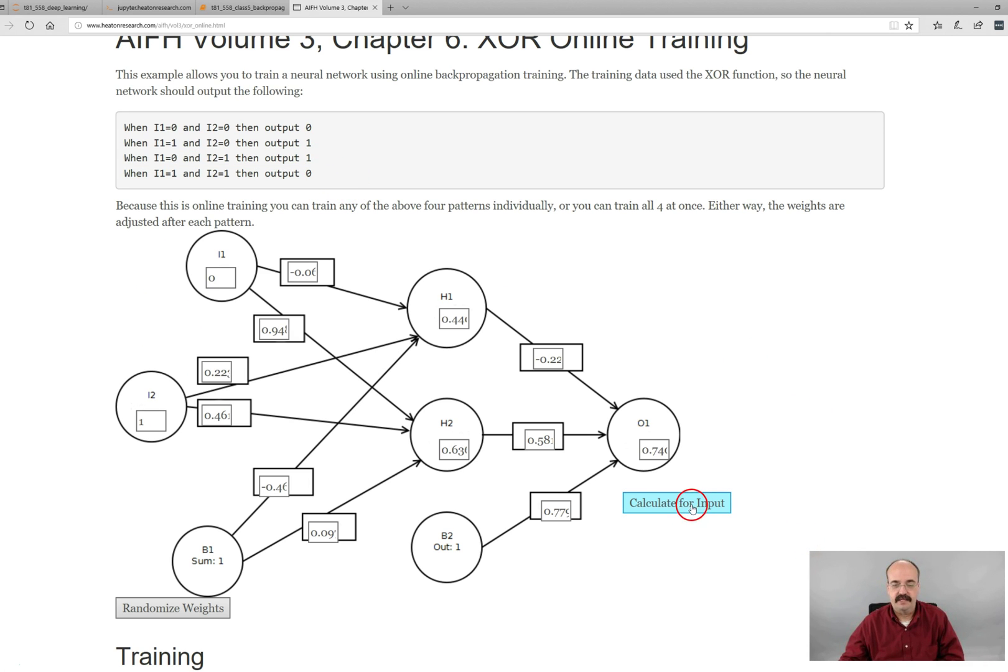
pyautogui.click(768, 484)
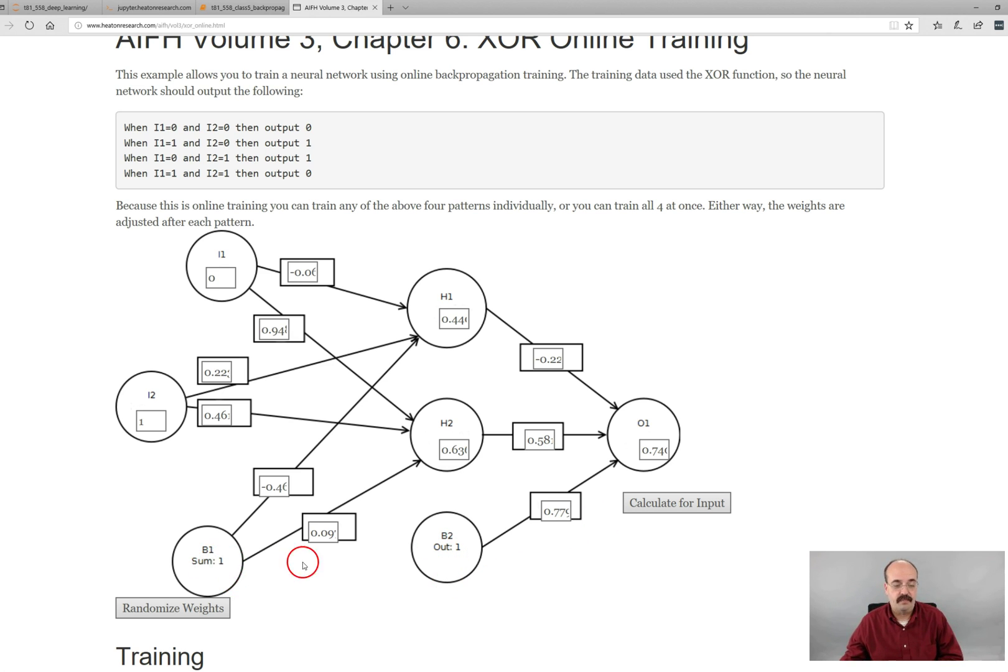
pyautogui.click(283, 486)
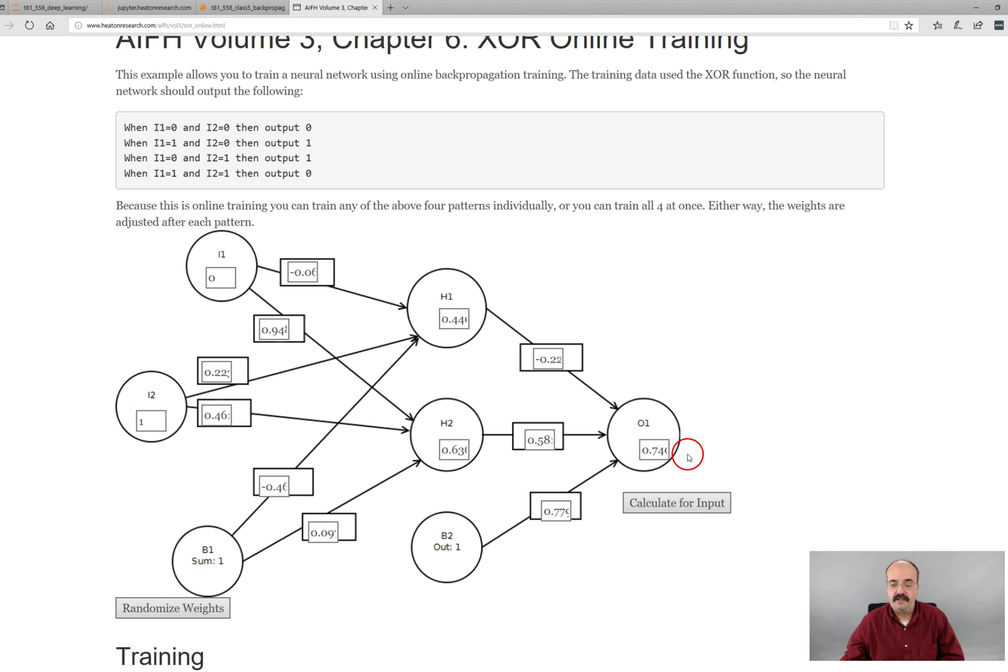
pyautogui.click(678, 503)
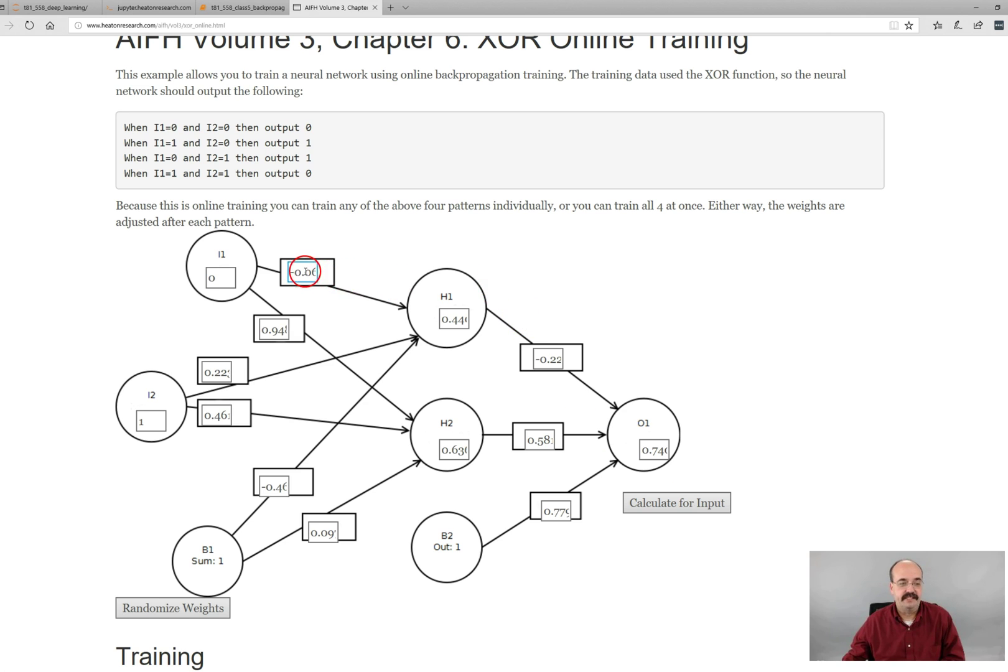
pyautogui.click(313, 534)
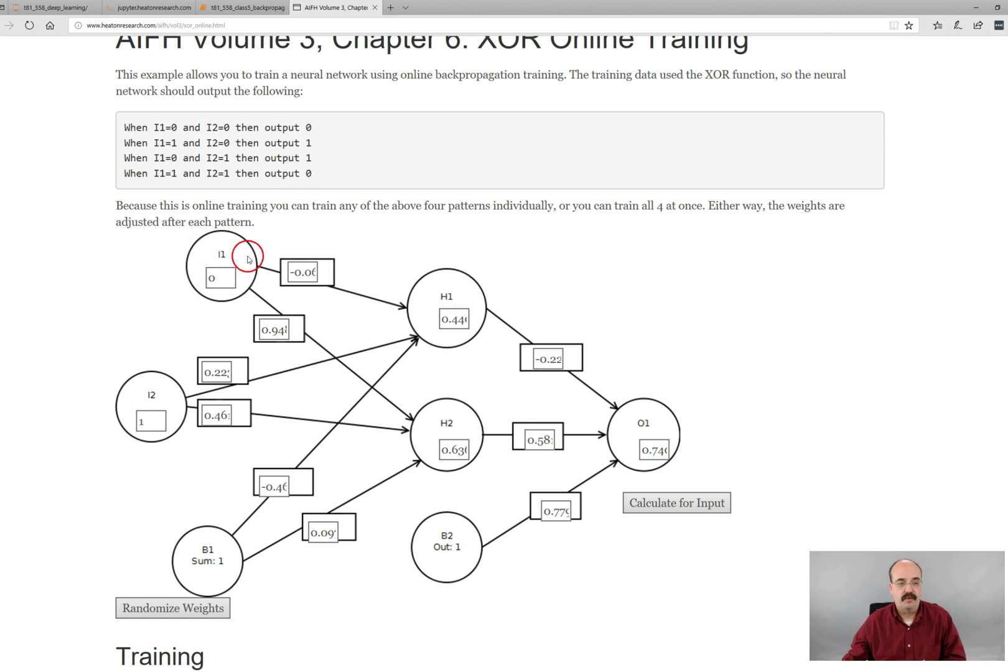
# Step: Set inputs I1=1 and I2=0 and calculate the network outputs
pyautogui.moveTo(219, 279); pyautogui.dragTo(197, 278)
pyautogui.write('1')
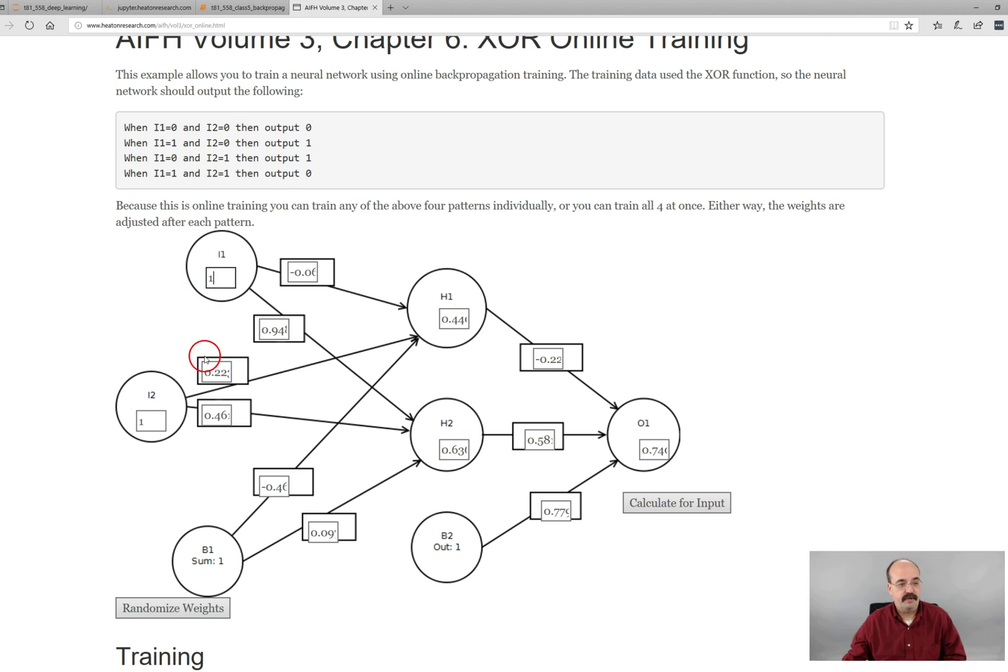
pyautogui.moveTo(159, 422); pyautogui.dragTo(138, 424)
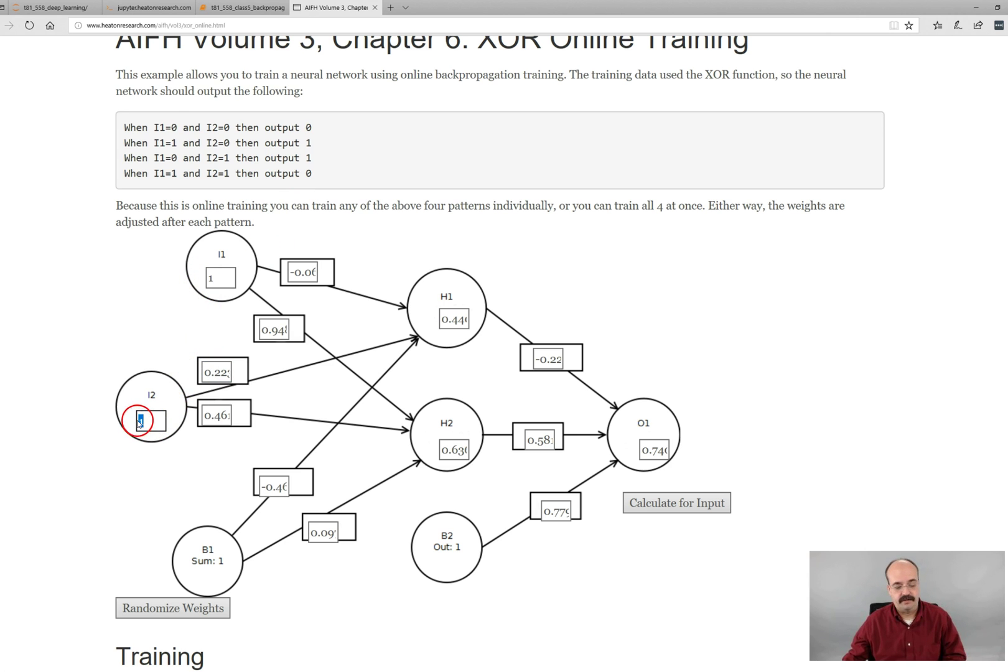
pyautogui.write('0')
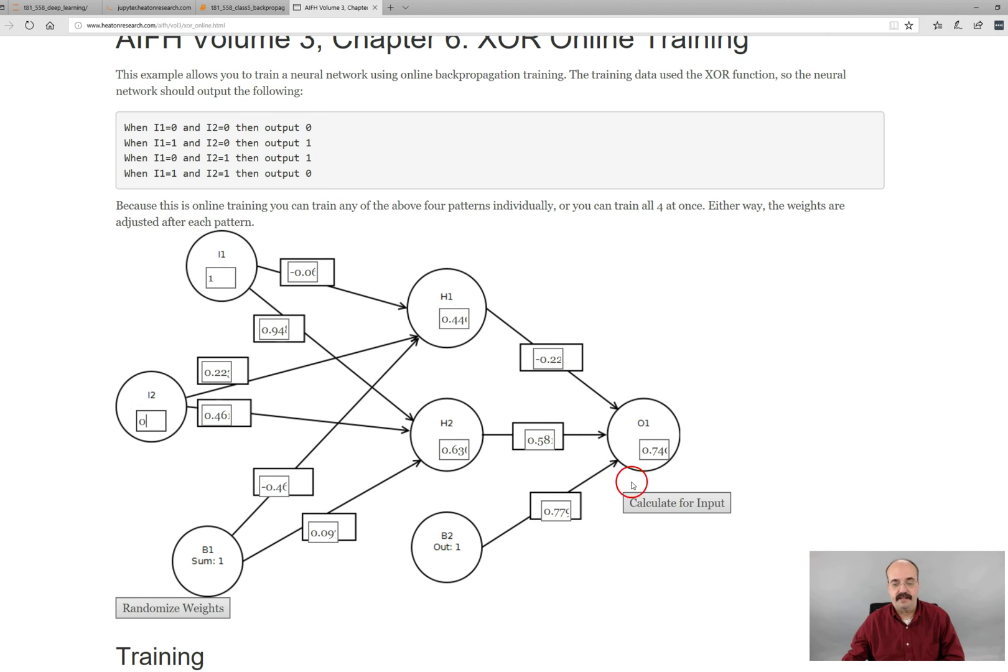
pyautogui.click(677, 504)
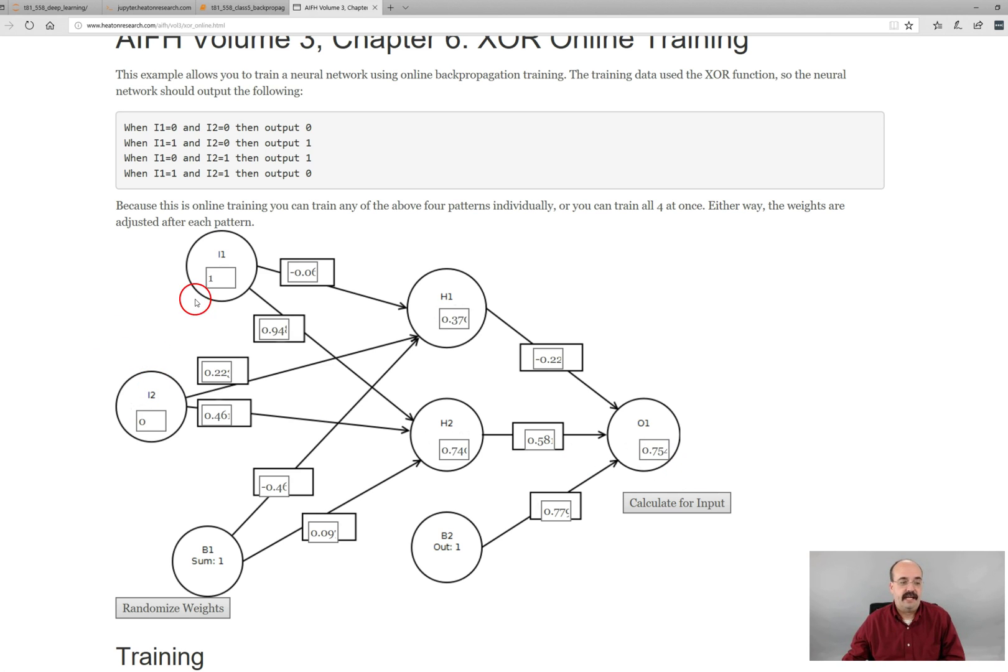
# Step: Change I2 to 1 and recalculate, leaving O1 at about 0.761
pyautogui.doubleClick(151, 427)
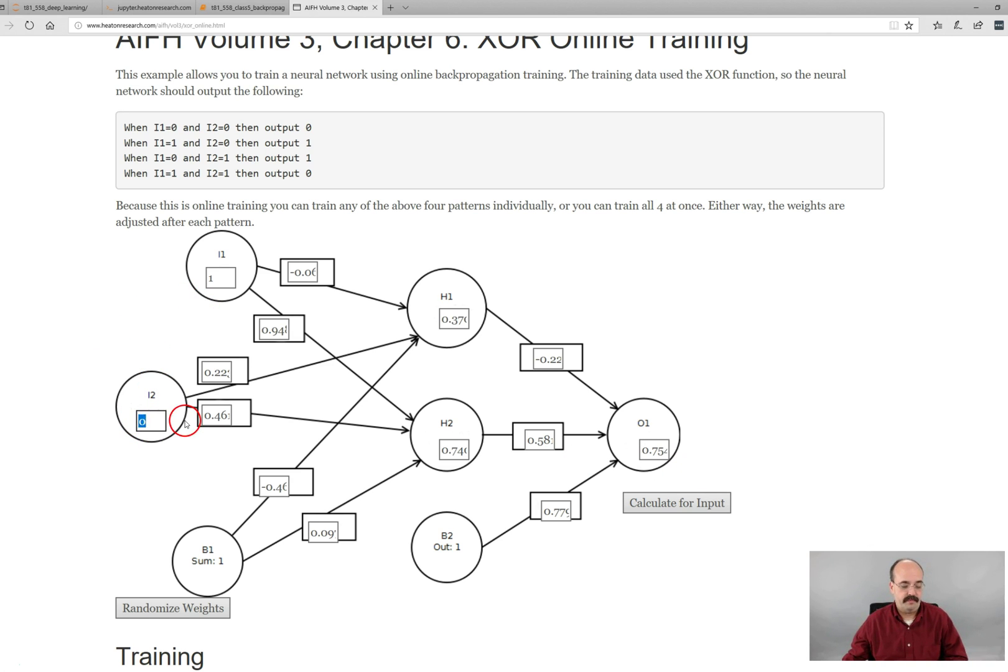
pyautogui.write('1')
pyautogui.click(693, 499)
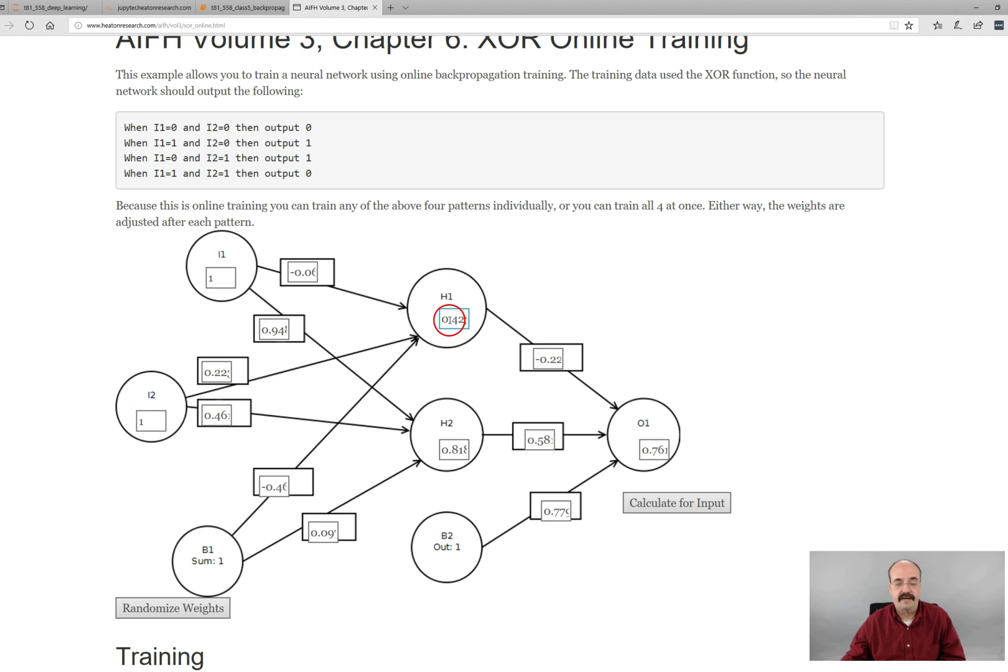
pyautogui.moveTo(442, 320); pyautogui.dragTo(466, 314)
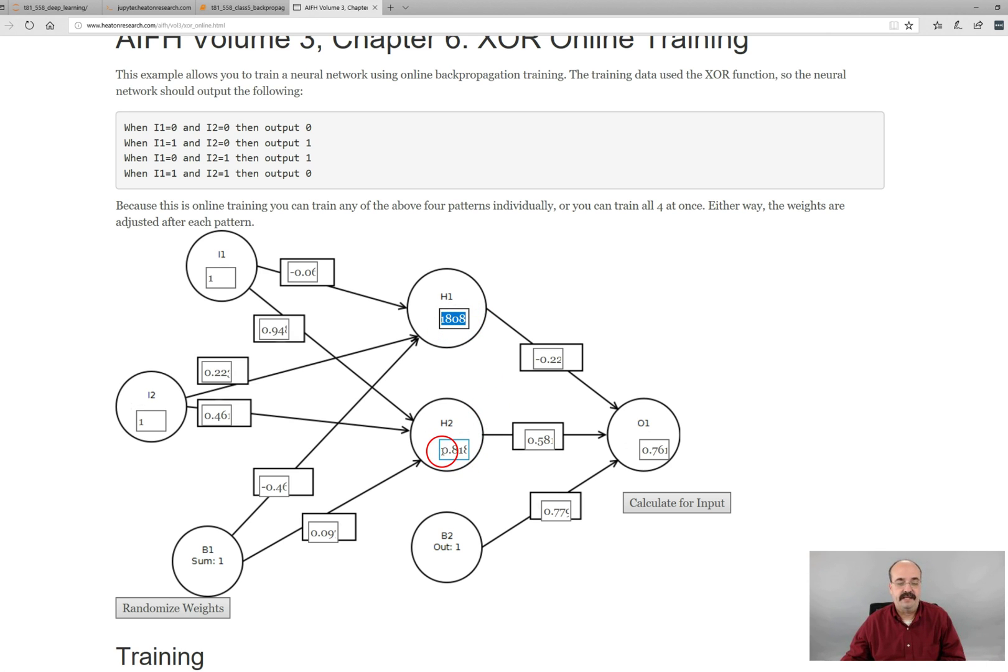
pyautogui.moveTo(442, 449); pyautogui.dragTo(463, 450)
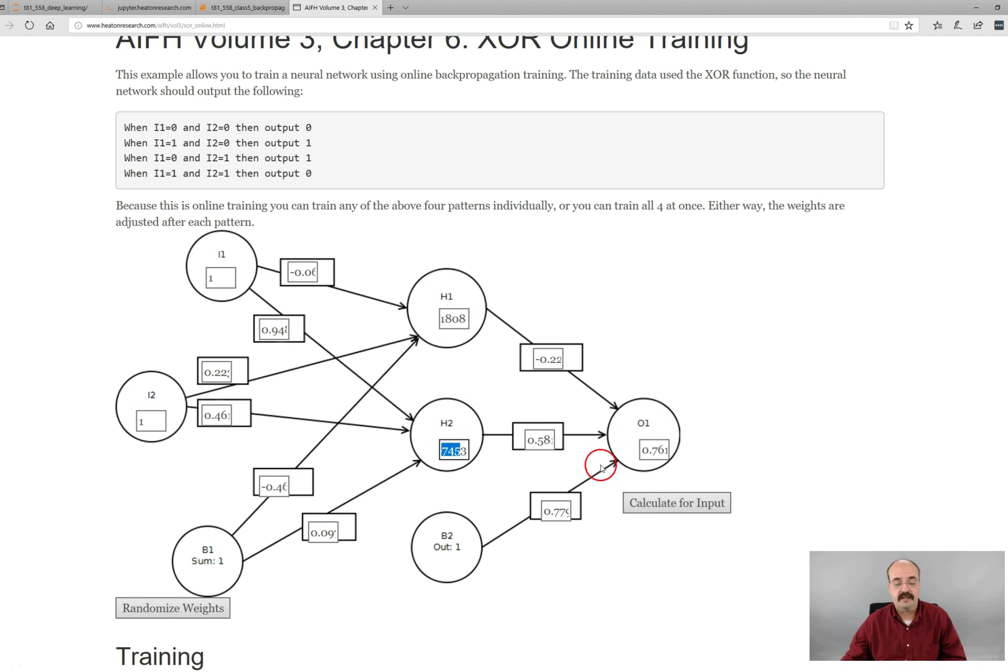
pyautogui.click(664, 497)
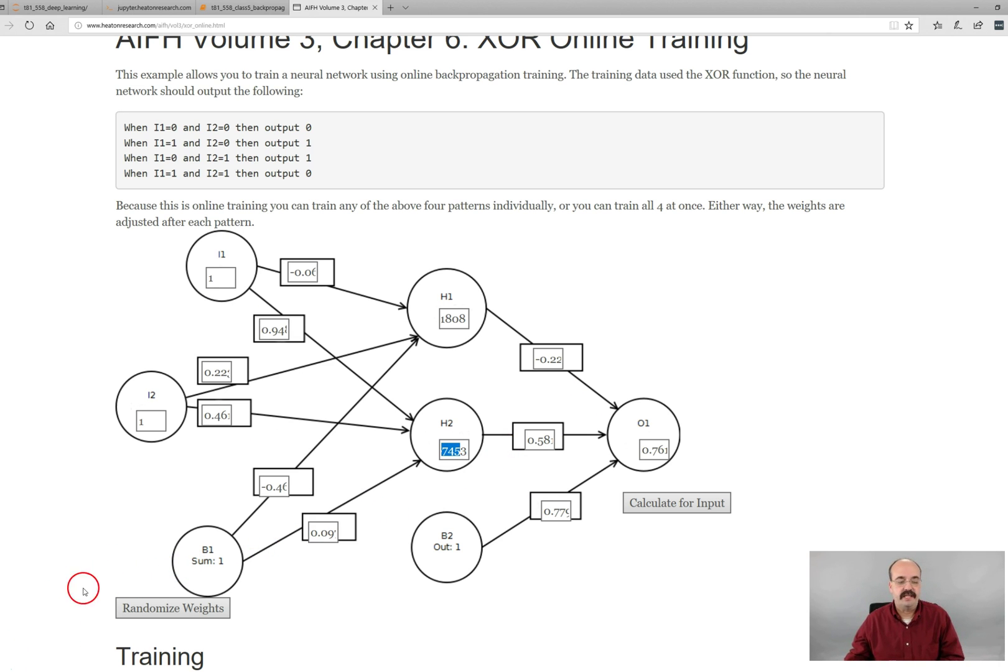
# Step: Scroll down to the Training section showing learning rate 0.7 and momentum 0.9
pyautogui.scroll(-2, 287, 609)
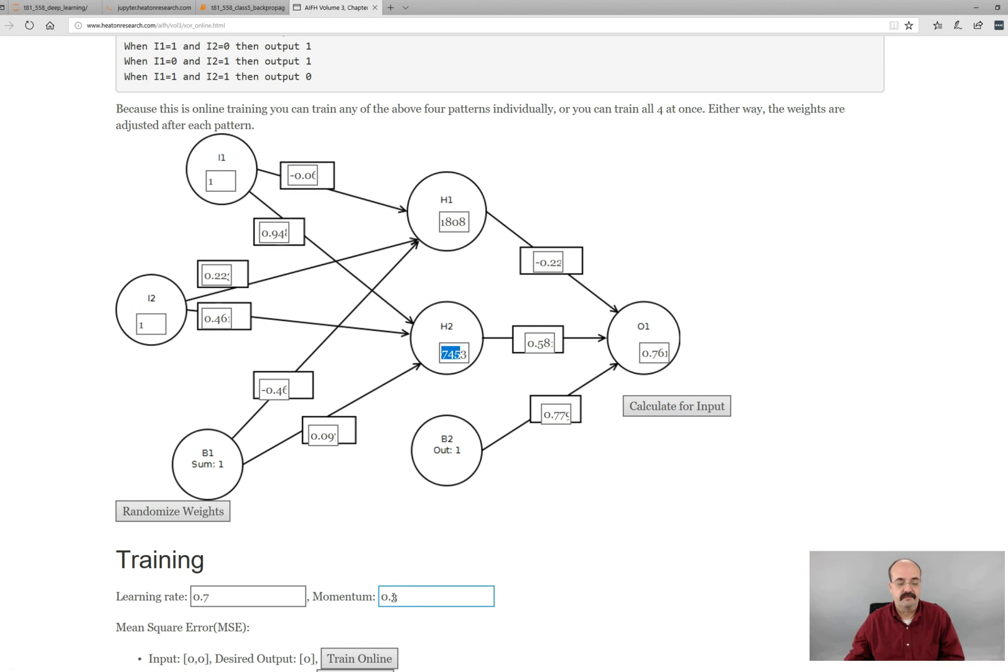
pyautogui.moveTo(393, 596); pyautogui.dragTo(399, 597)
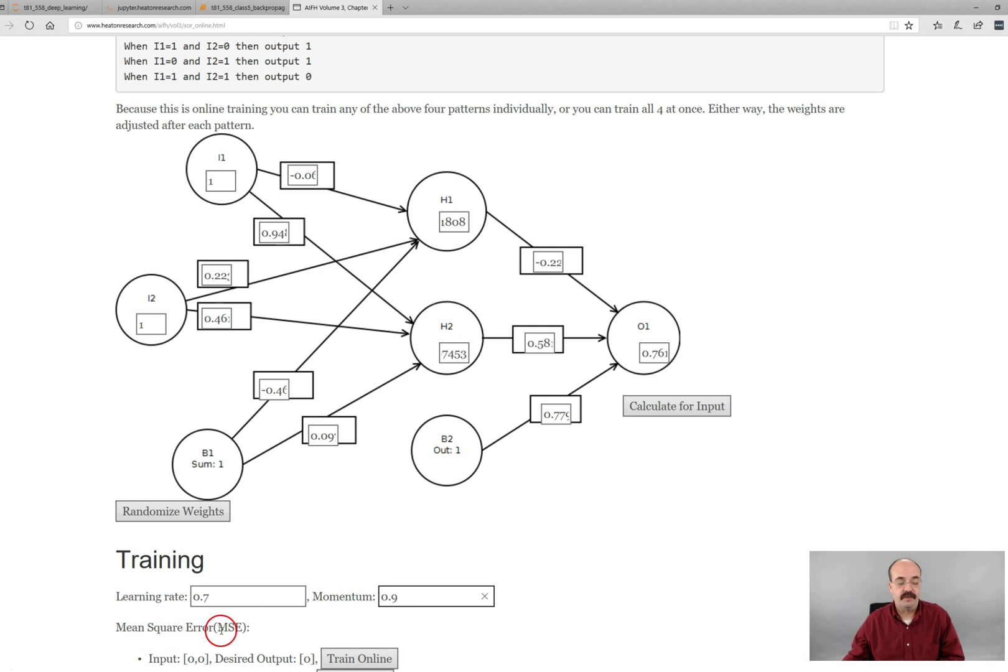
pyautogui.scroll(-1, 241, 630)
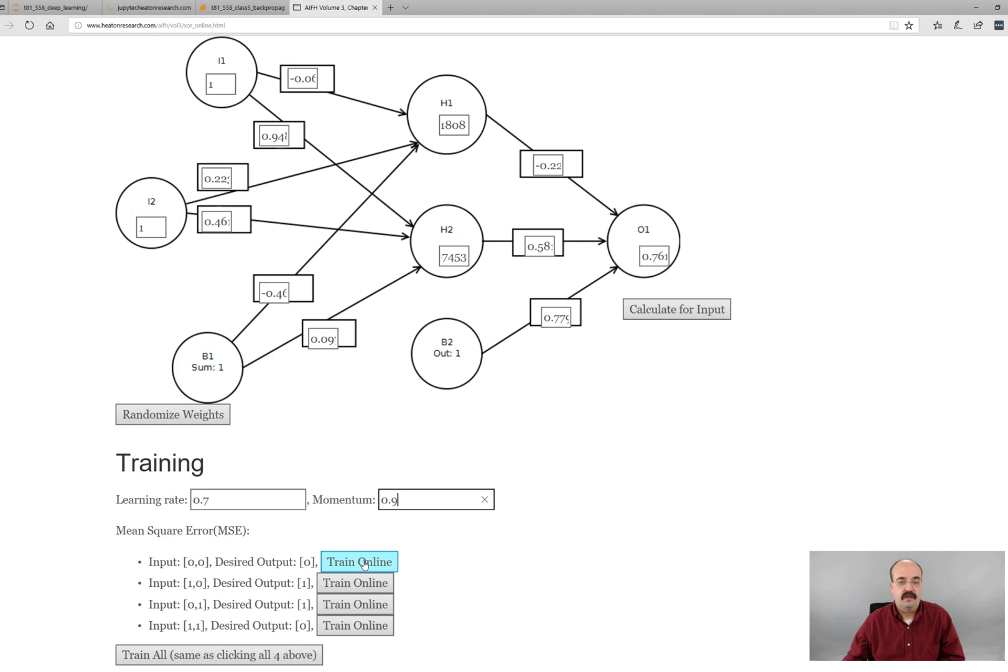
# Step: Train the network online on each pattern [0,0], [1,0], [0,1], [1,1] in turn, several rounds
pyautogui.click(364, 564)
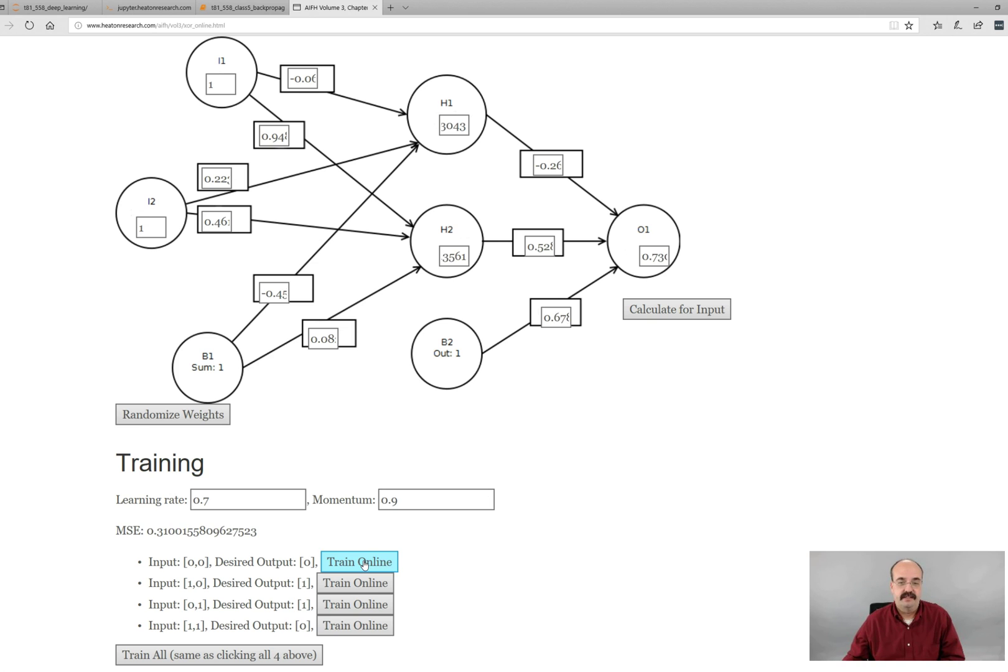
pyautogui.click(365, 563)
pyautogui.click(351, 587)
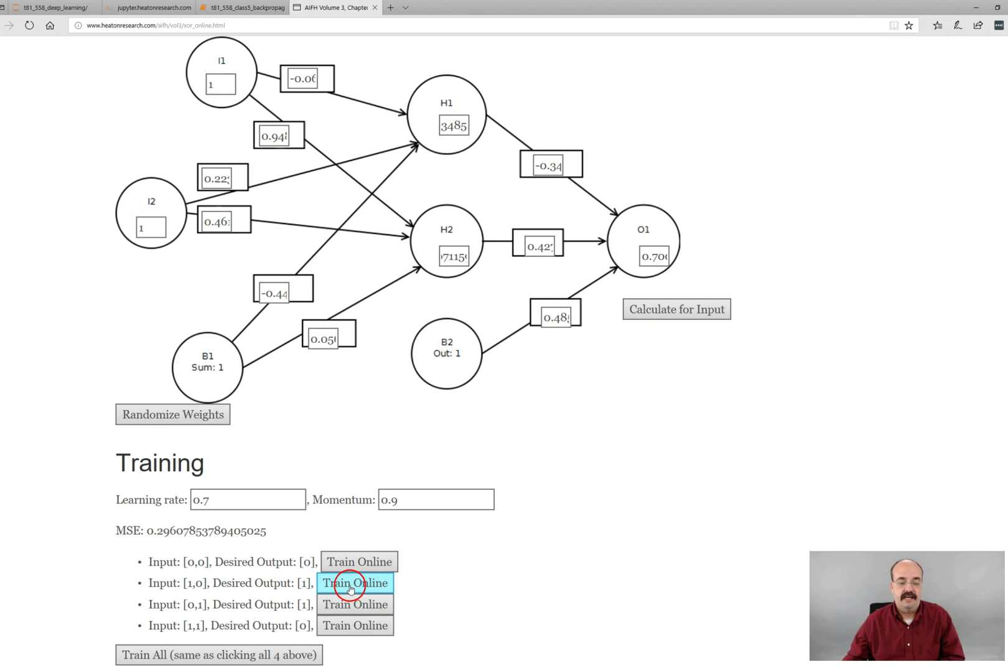
pyautogui.click(193, 582)
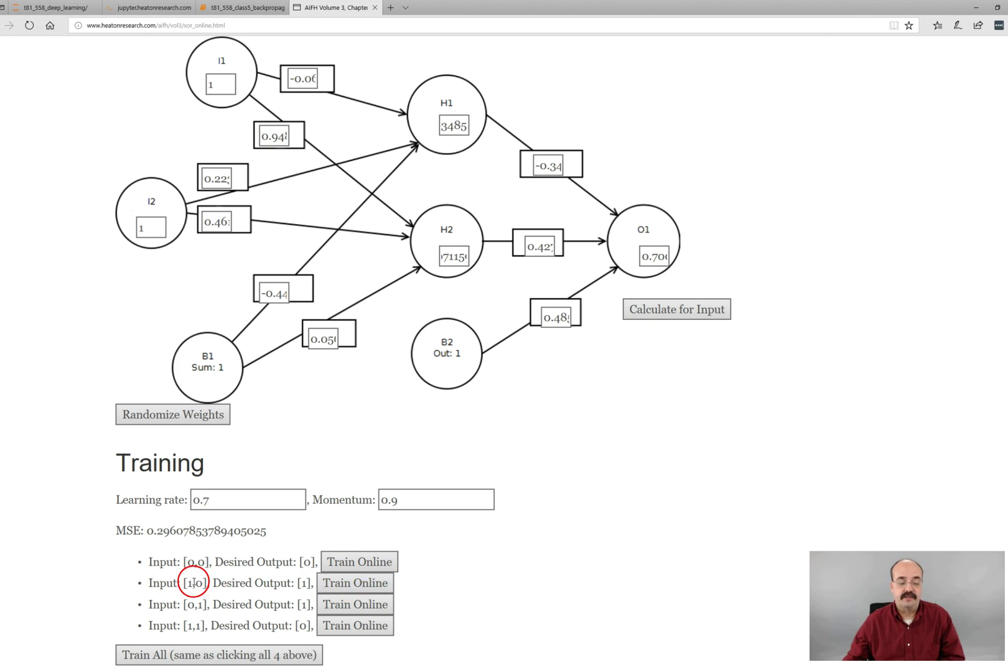
pyautogui.click(341, 578)
pyautogui.click(344, 581)
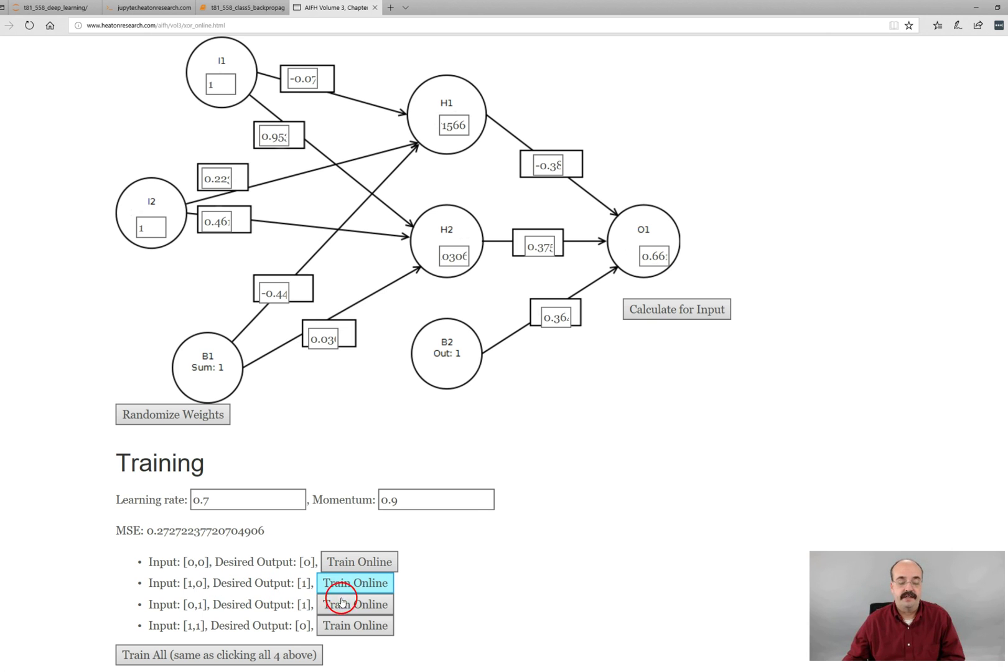
pyautogui.click(334, 603)
pyautogui.click(336, 627)
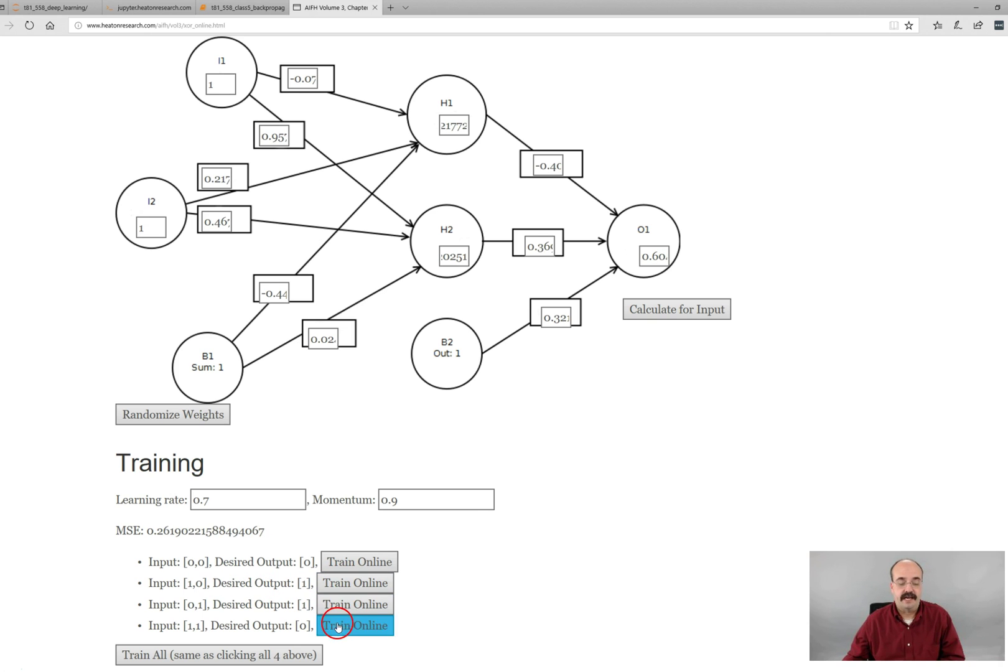
pyautogui.click(348, 563)
pyautogui.click(351, 589)
pyautogui.click(350, 606)
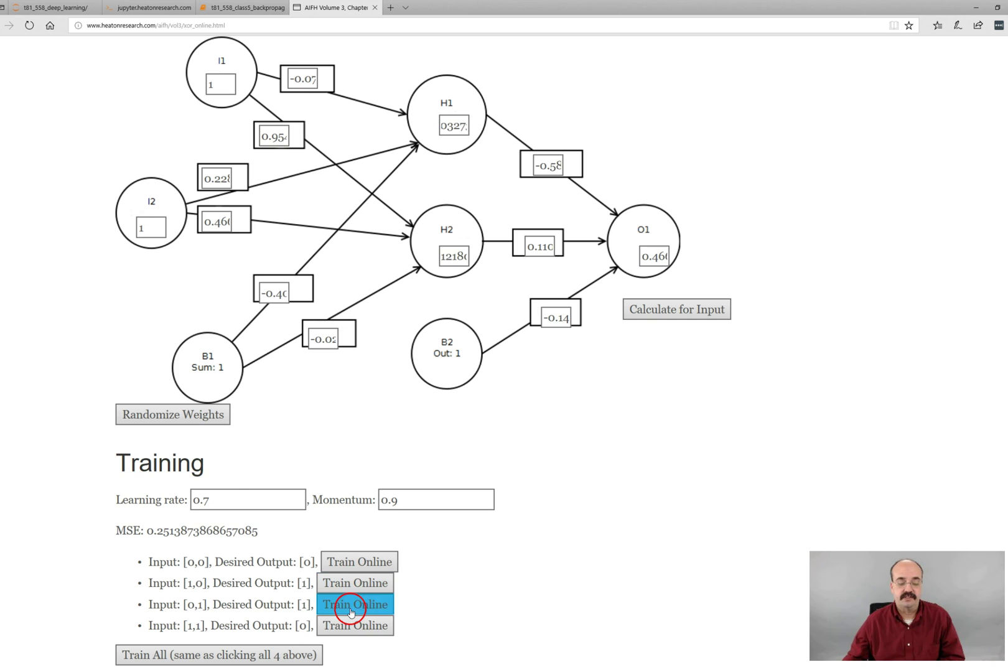
pyautogui.click(347, 627)
pyautogui.click(360, 564)
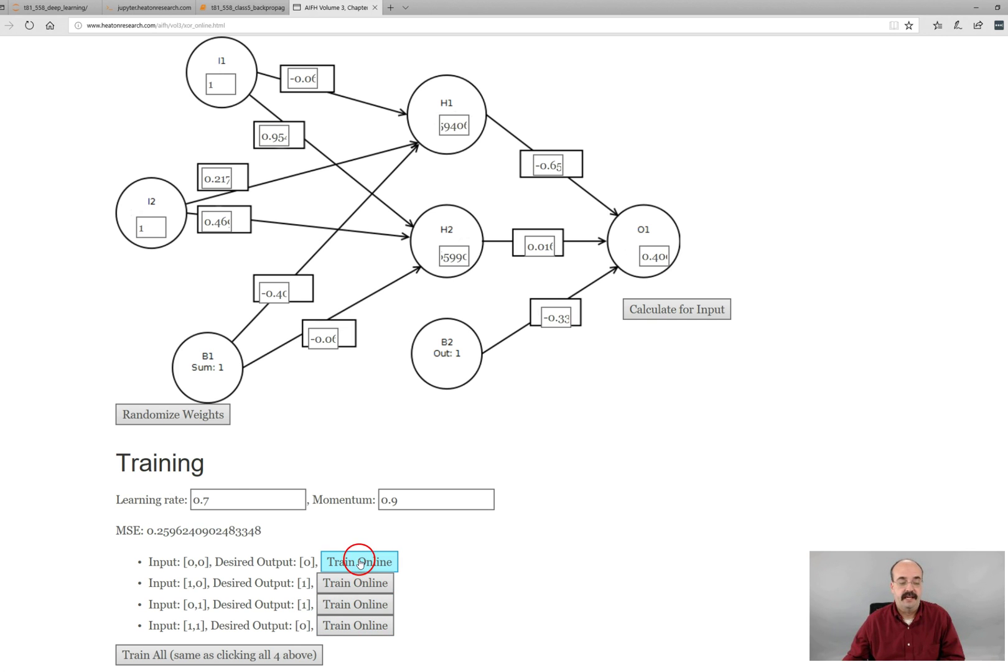
pyautogui.click(355, 583)
pyautogui.click(351, 607)
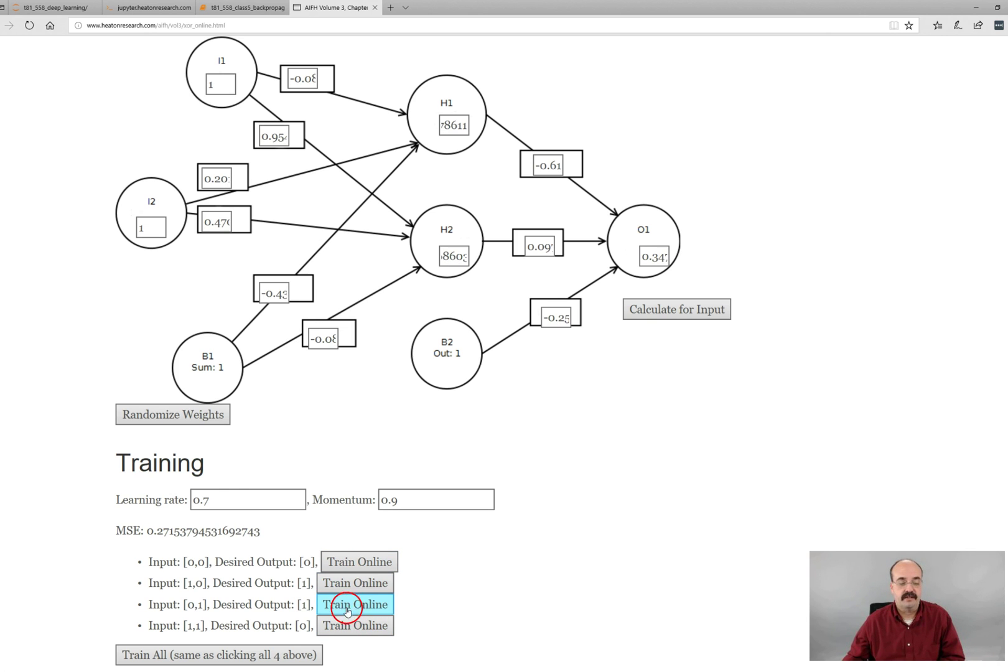
pyautogui.click(347, 627)
pyautogui.click(354, 553)
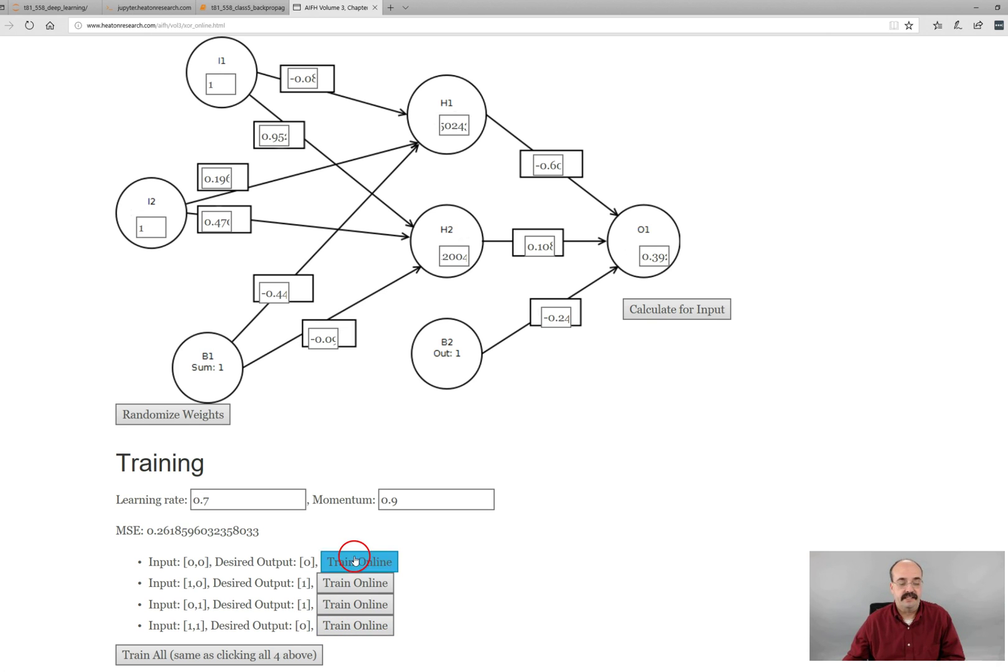
pyautogui.click(350, 588)
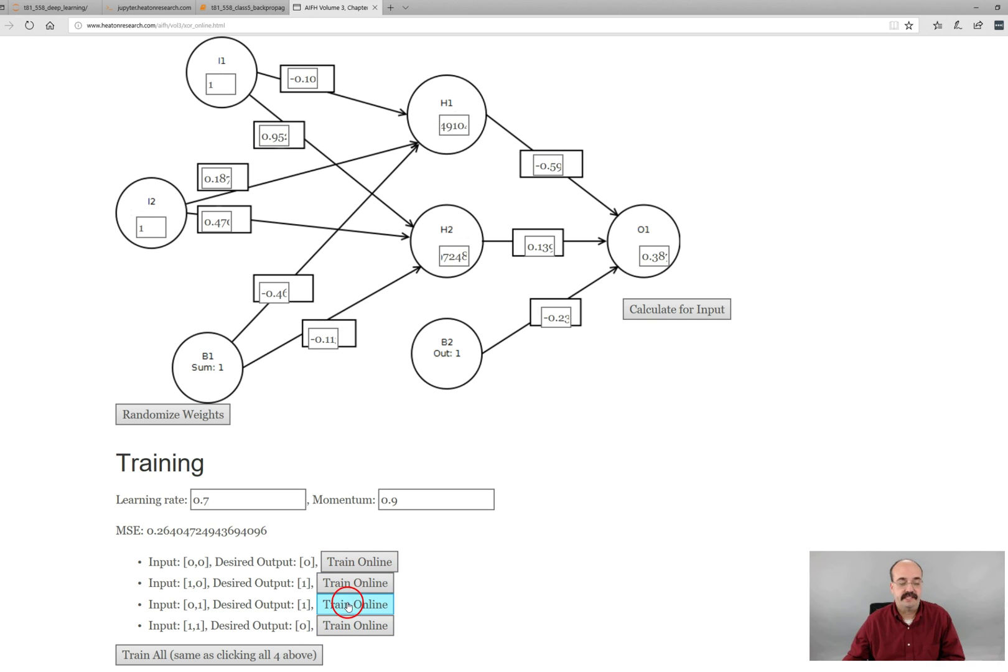
pyautogui.click(343, 603)
pyautogui.click(344, 623)
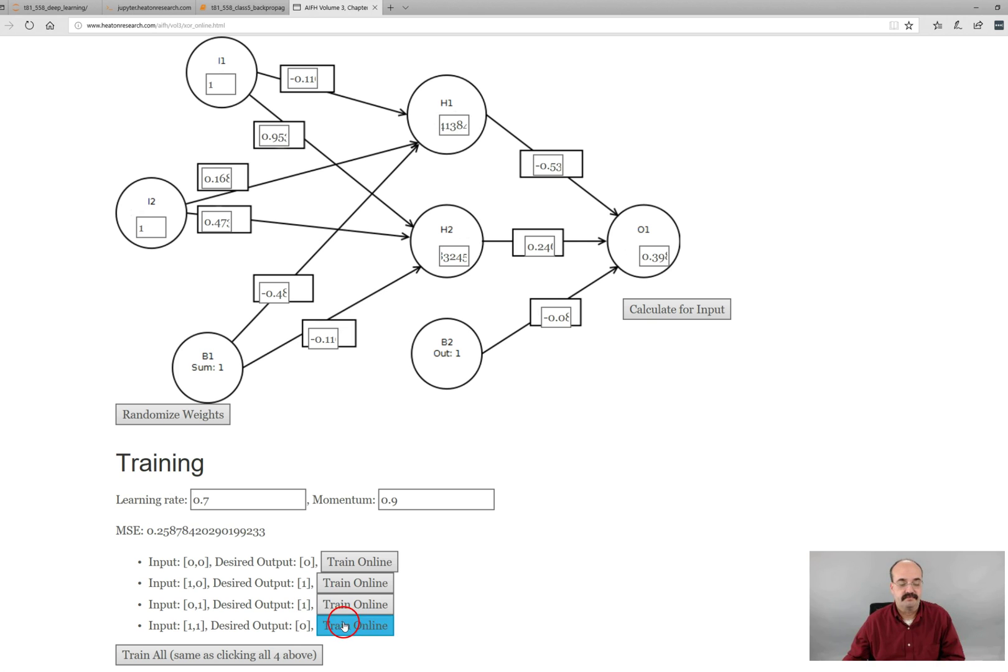
pyautogui.click(349, 564)
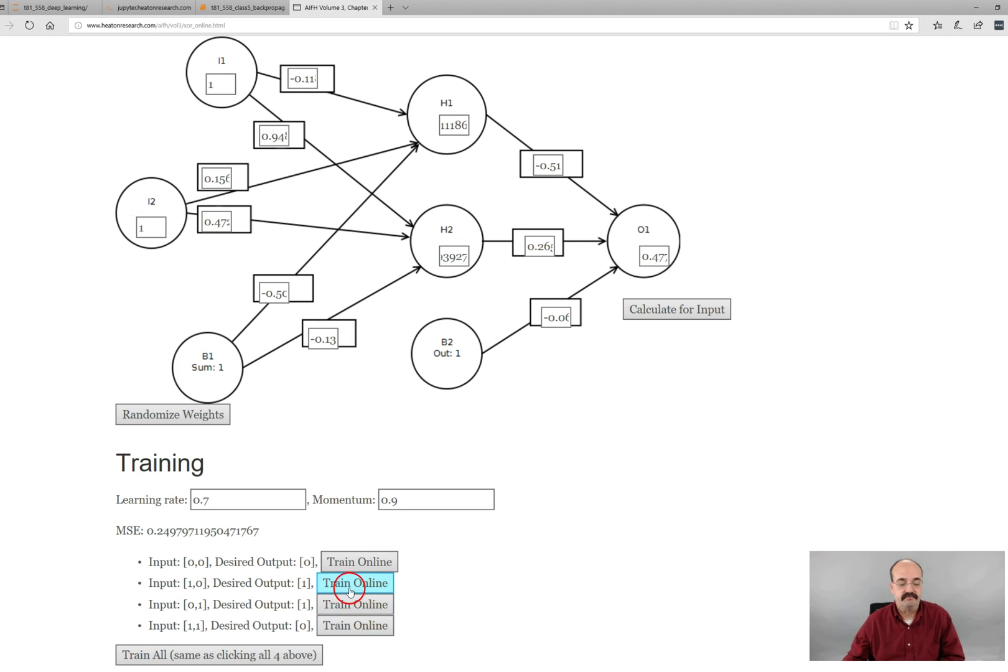
pyautogui.click(352, 584)
pyautogui.click(344, 603)
pyautogui.click(346, 624)
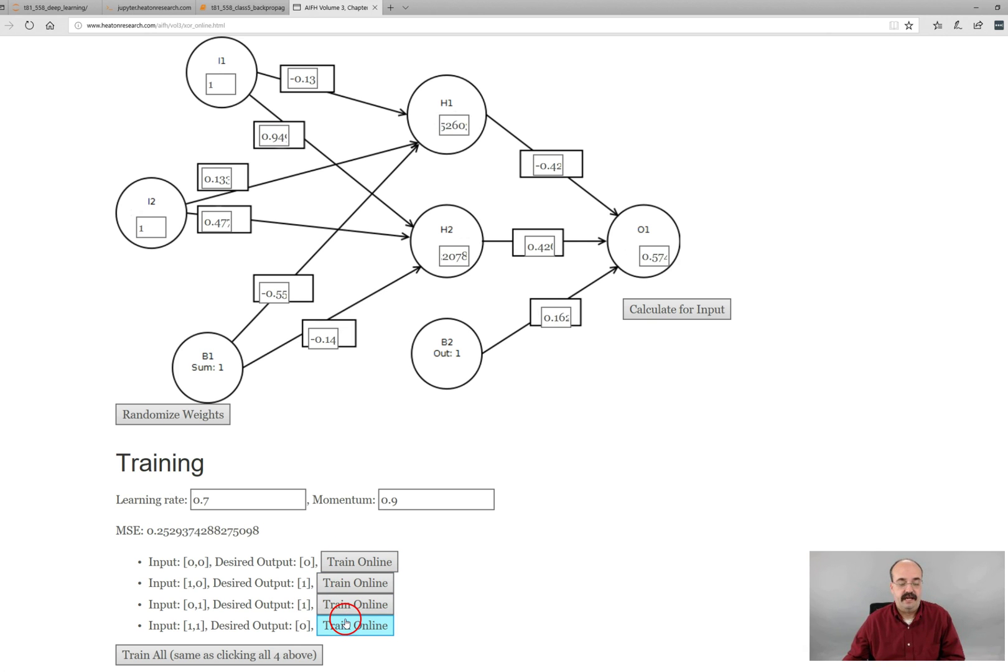
# Step: Run eleven Train All passes, bringing the MSE to about 0.2499
pyautogui.click(122, 656)
pyautogui.click(138, 657)
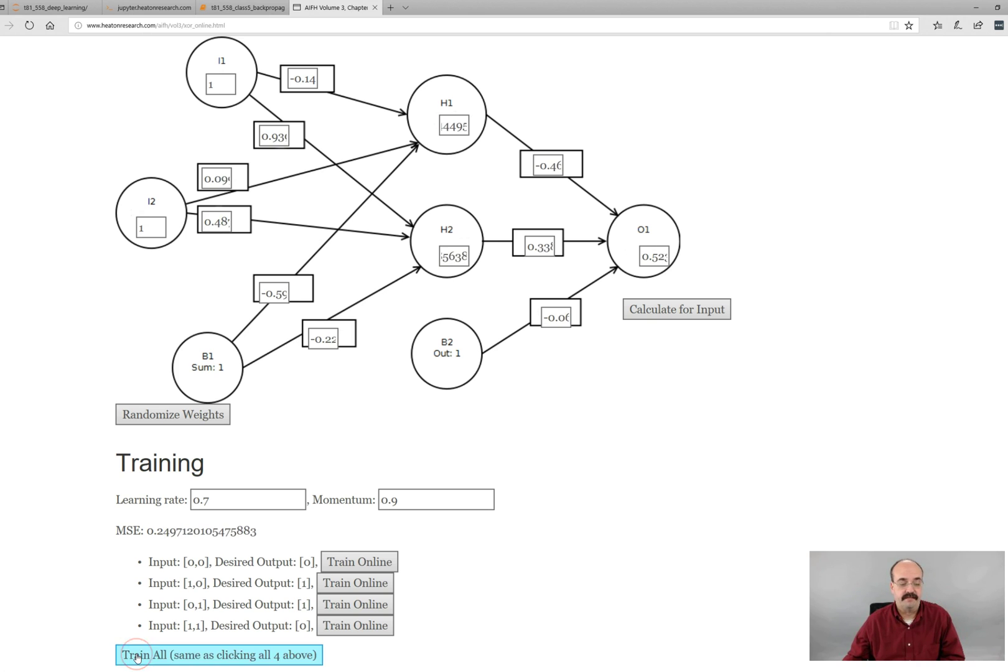
pyautogui.click(138, 657)
pyautogui.click(137, 657)
pyautogui.click(137, 657)
pyautogui.click(138, 657)
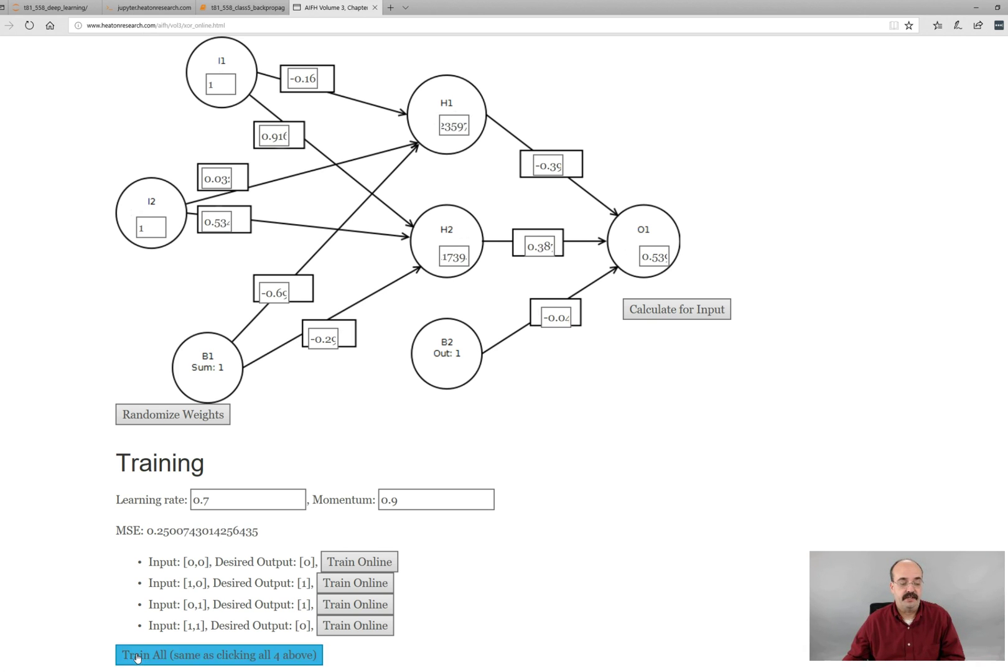
pyautogui.click(137, 657)
pyautogui.click(137, 657)
pyautogui.click(138, 657)
pyautogui.click(138, 657)
pyautogui.click(138, 657)
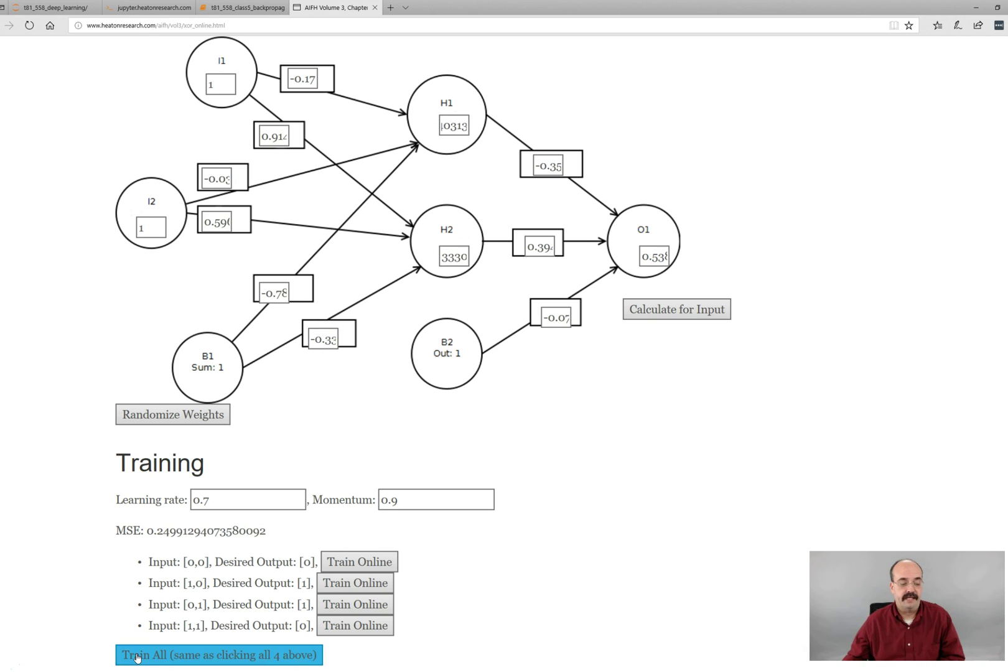
pyautogui.click(138, 657)
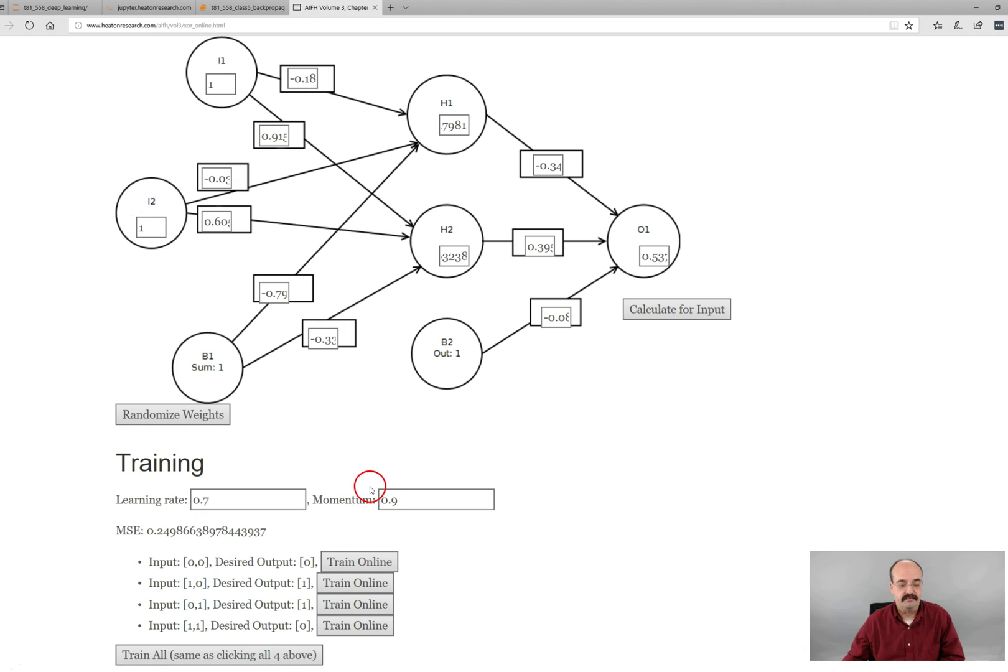
# Step: Change the learning rate from 0.7 to 0.2, leaving momentum at 0.9
pyautogui.click(247, 501)
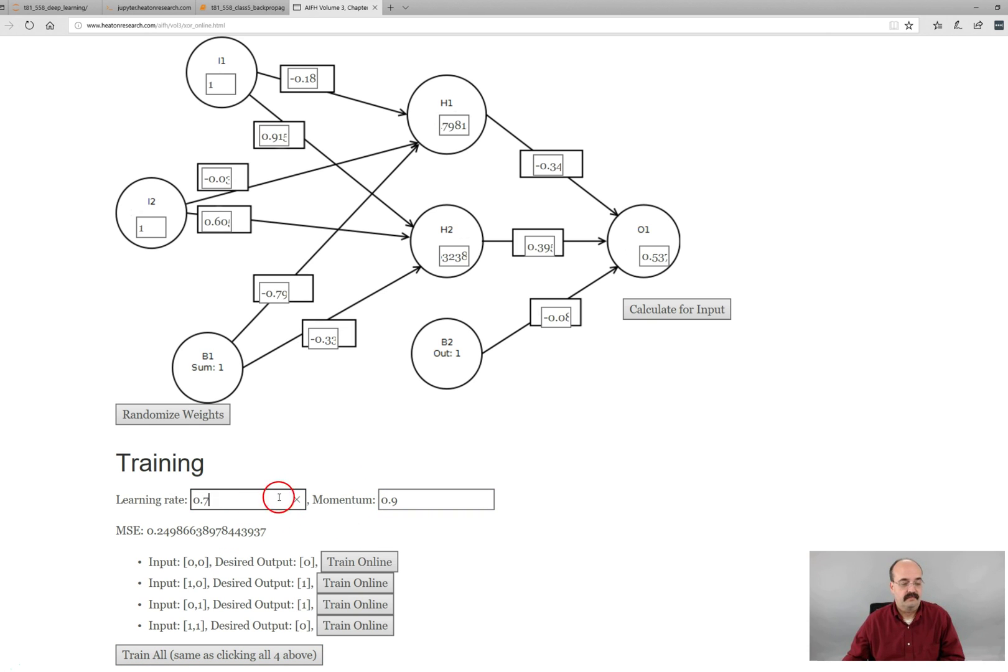
pyautogui.press('BackSpace')
pyautogui.write('2')
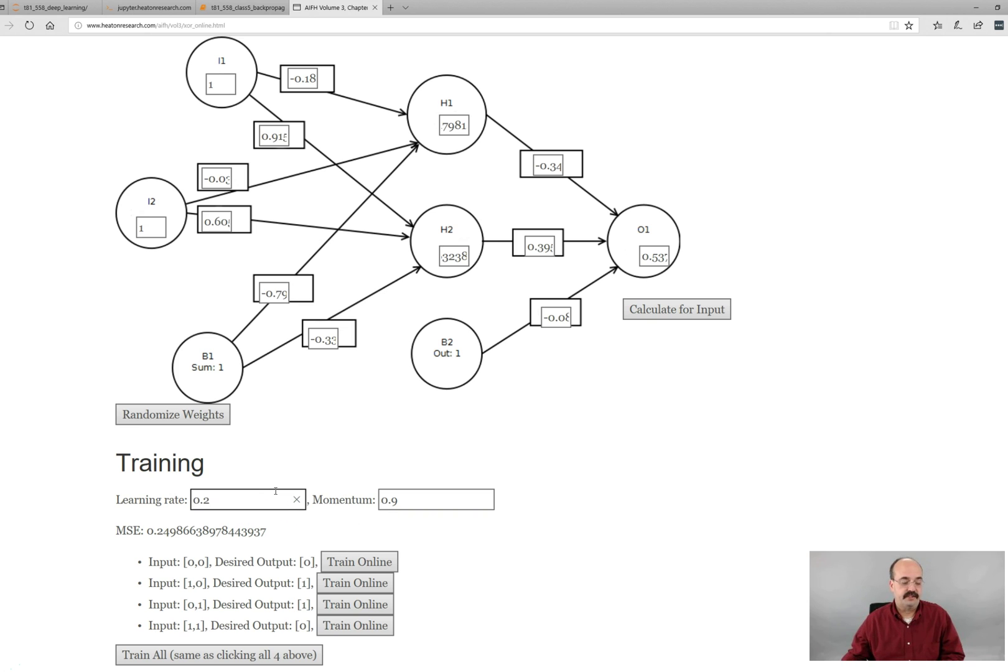
pyautogui.click(414, 504)
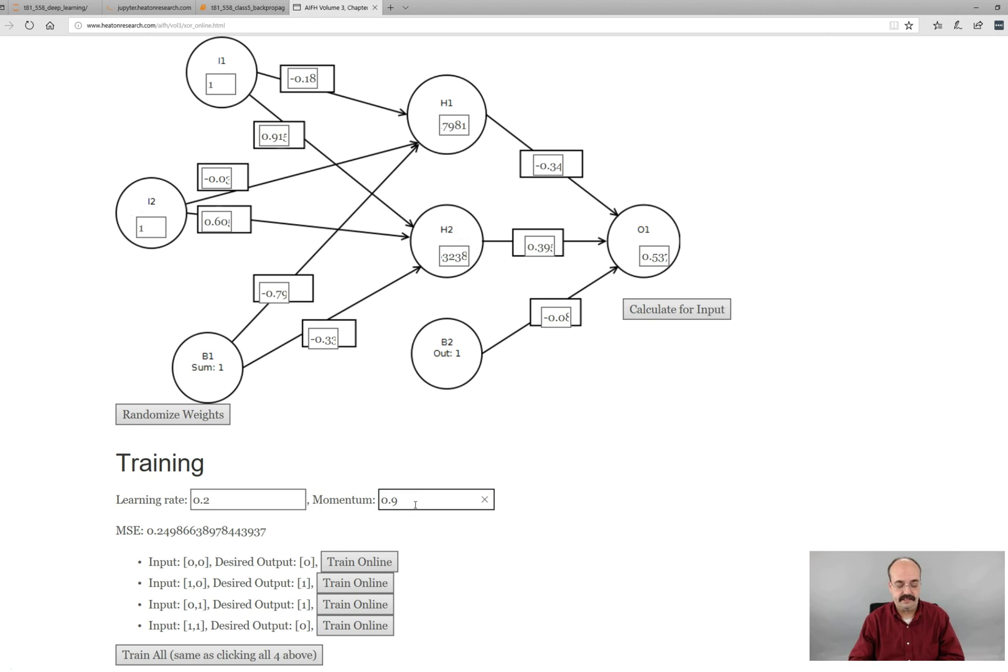
pyautogui.click(270, 533)
# Step: Run about 25 Train All passes, lowering the MSE to about 0.2457
pyautogui.click(238, 653)
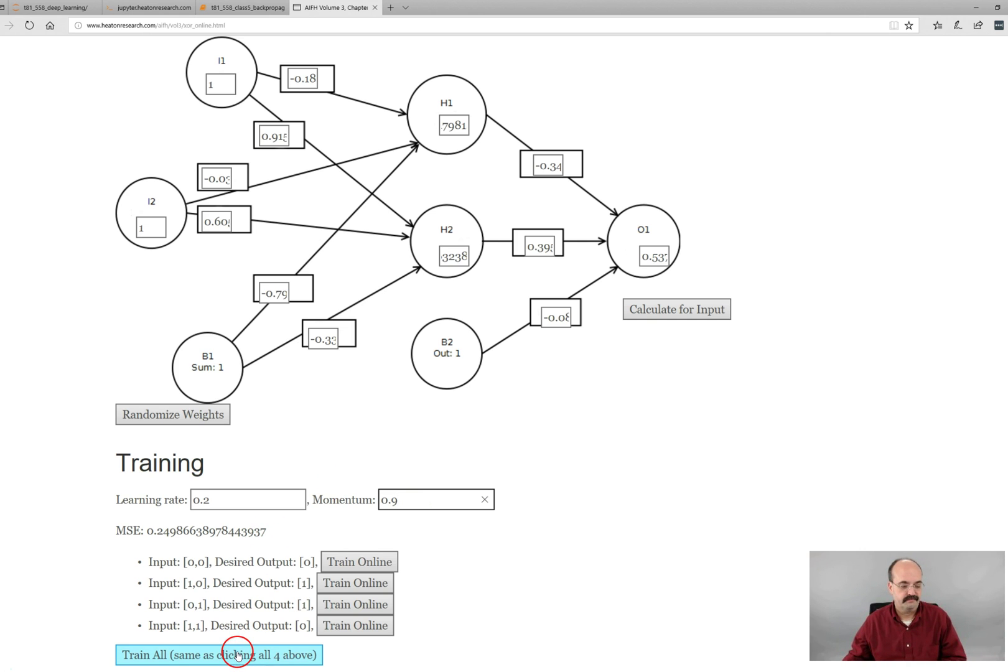
pyautogui.click(238, 655)
pyautogui.click(238, 655)
pyautogui.click(238, 655)
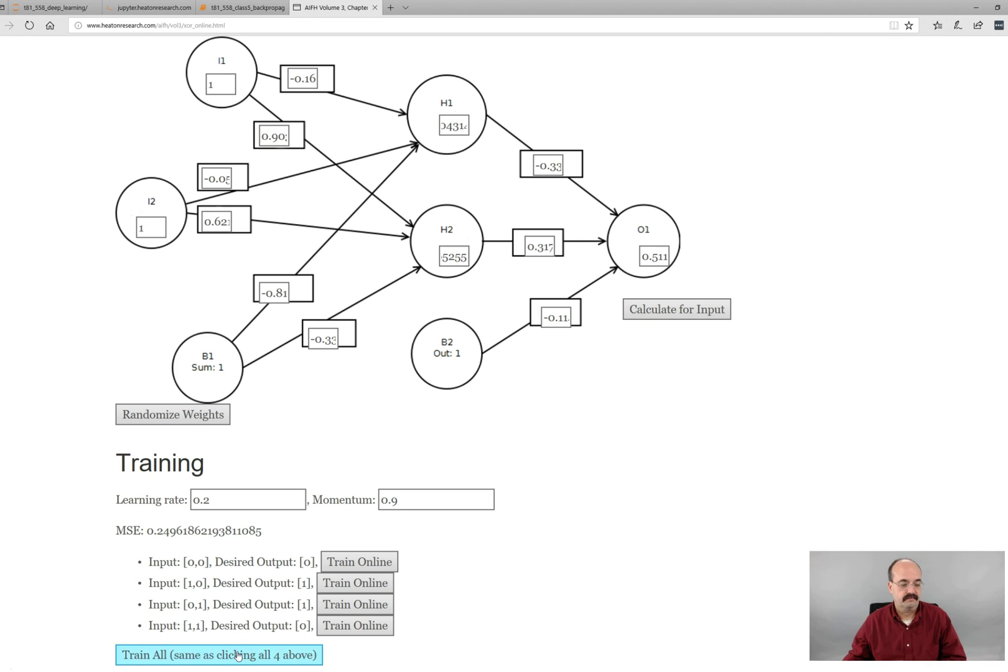
pyautogui.click(238, 655)
pyautogui.click(238, 654)
pyautogui.click(237, 655)
pyautogui.click(237, 655)
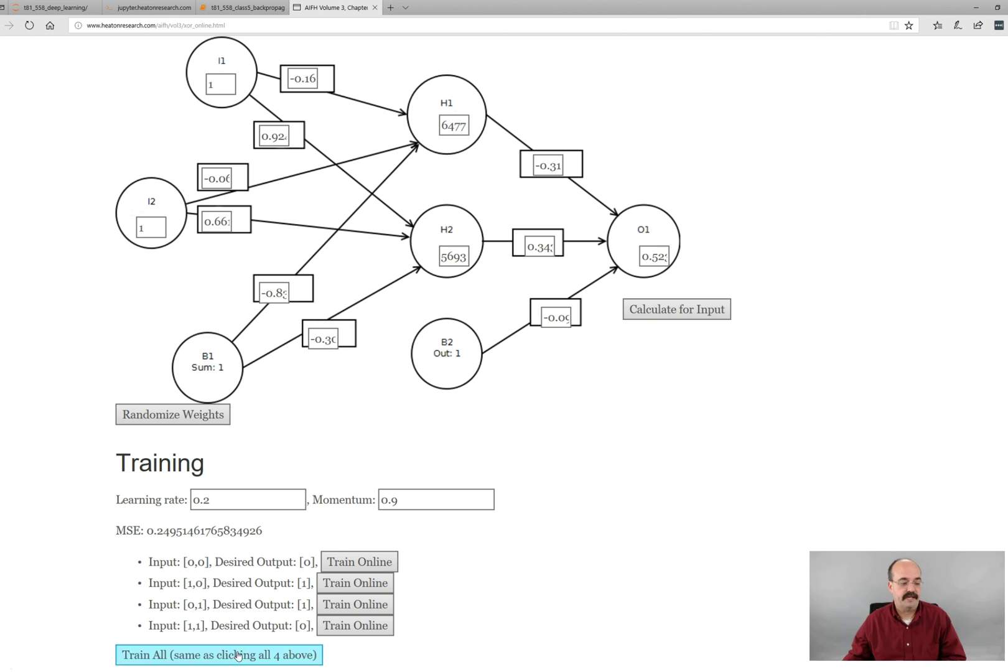
pyautogui.click(238, 654)
pyautogui.click(238, 655)
pyautogui.click(237, 654)
pyautogui.click(238, 655)
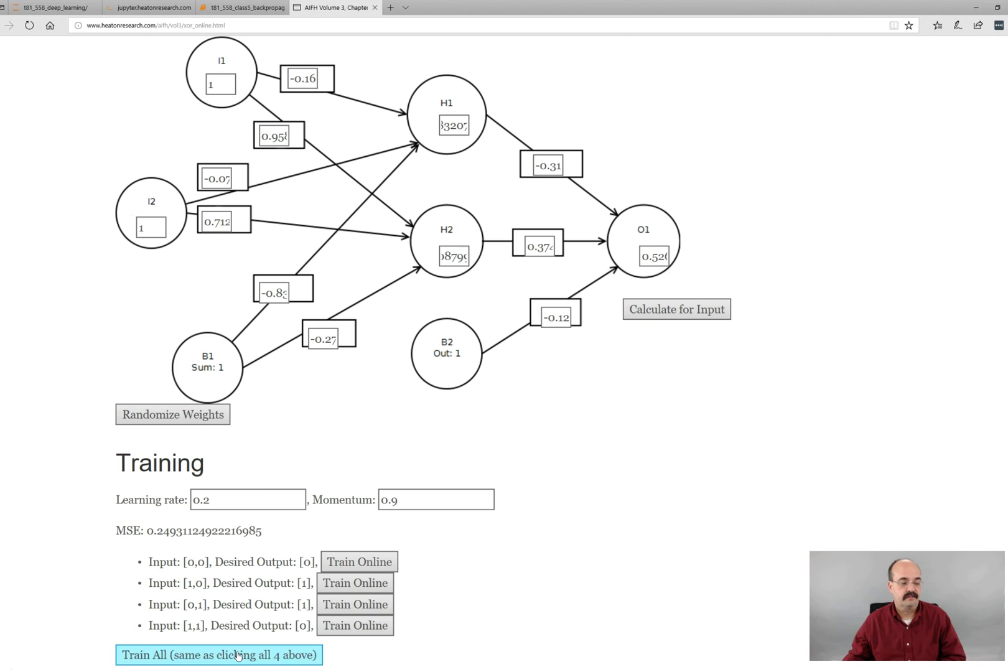
pyautogui.click(238, 655)
pyautogui.click(238, 654)
pyautogui.click(237, 654)
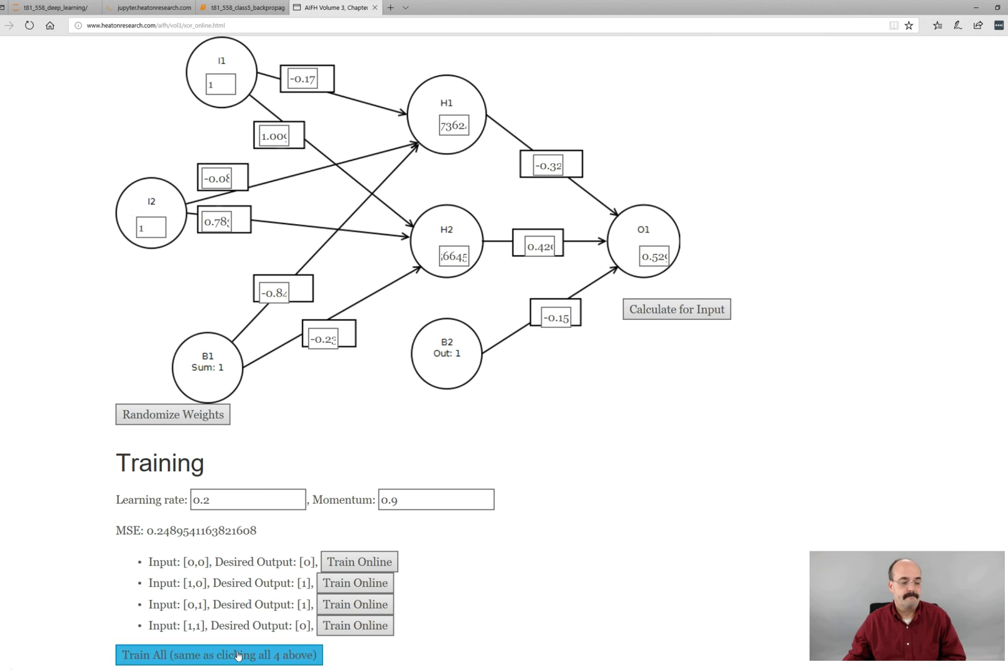
pyautogui.click(237, 655)
pyautogui.click(238, 654)
pyautogui.click(238, 654)
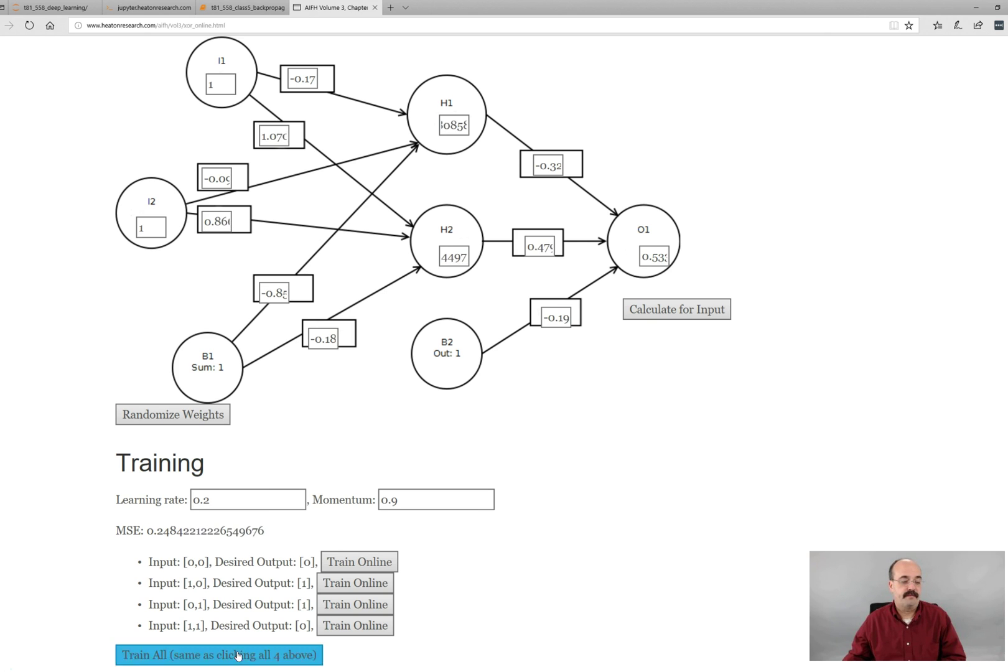
pyautogui.click(238, 655)
pyautogui.click(237, 655)
pyautogui.click(237, 654)
pyautogui.click(238, 655)
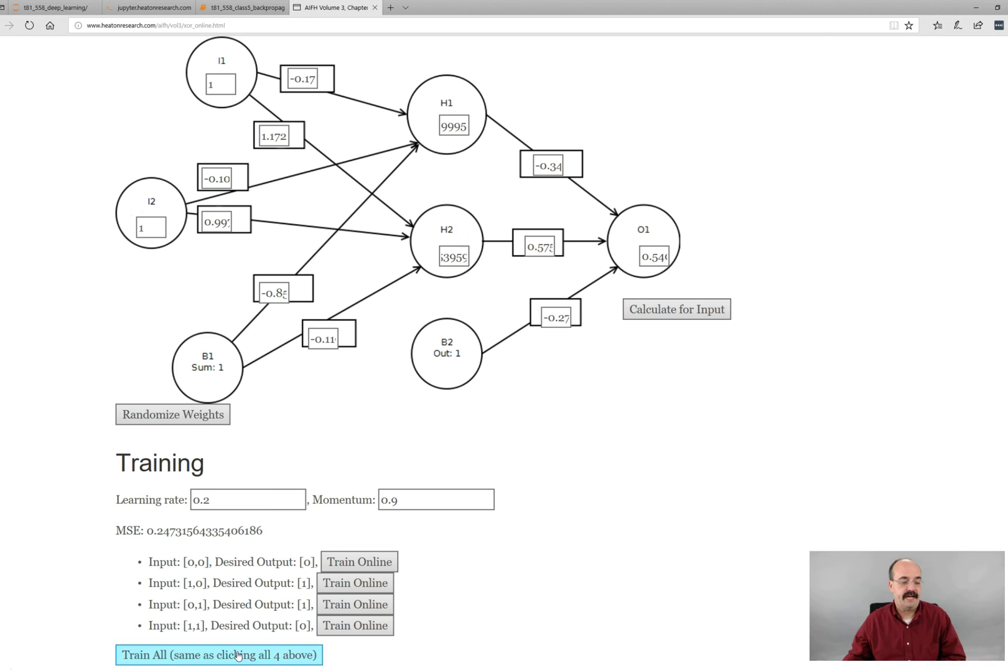
pyautogui.click(238, 654)
pyautogui.click(238, 654)
pyautogui.click(237, 655)
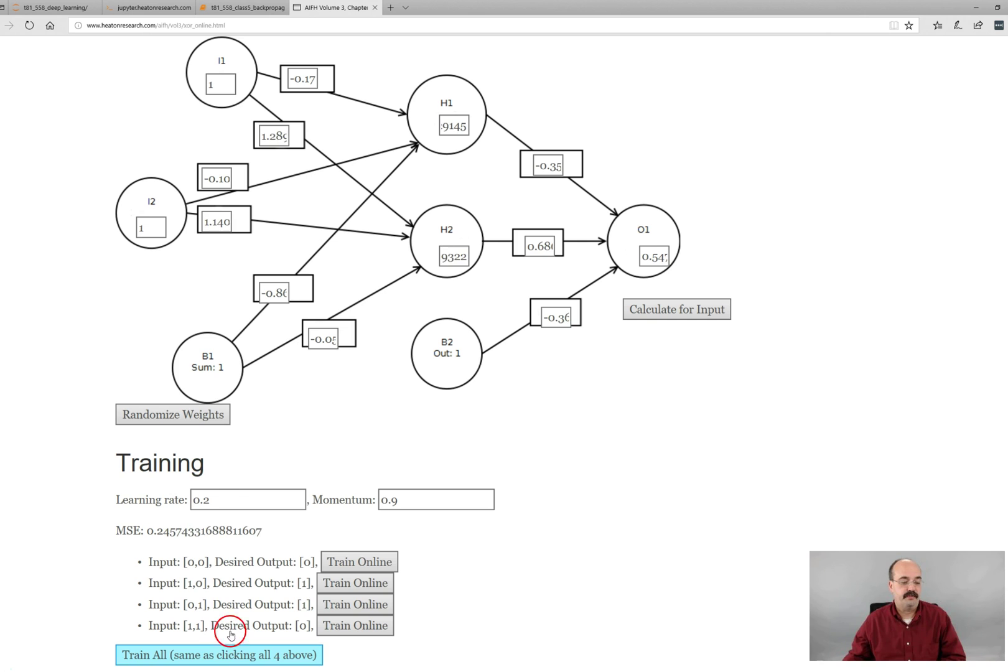
pyautogui.click(211, 504)
# Step: Set the learning rate to 0.4 and run about 23 Train All passes, reaching MSE 0.126
pyautogui.press('BackSpace')
pyautogui.write('4')
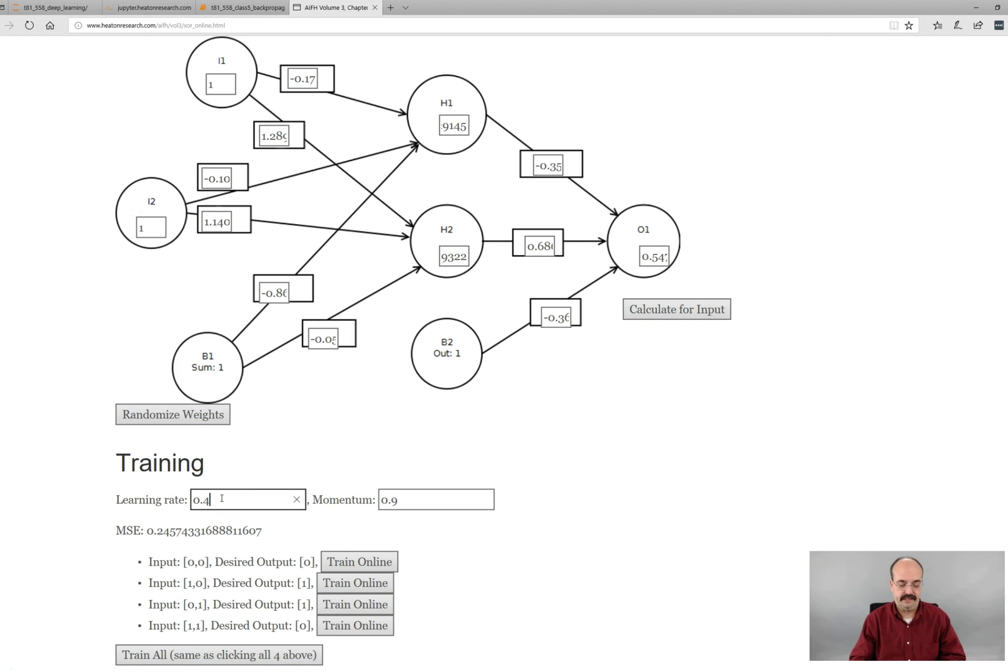
pyautogui.click(198, 659)
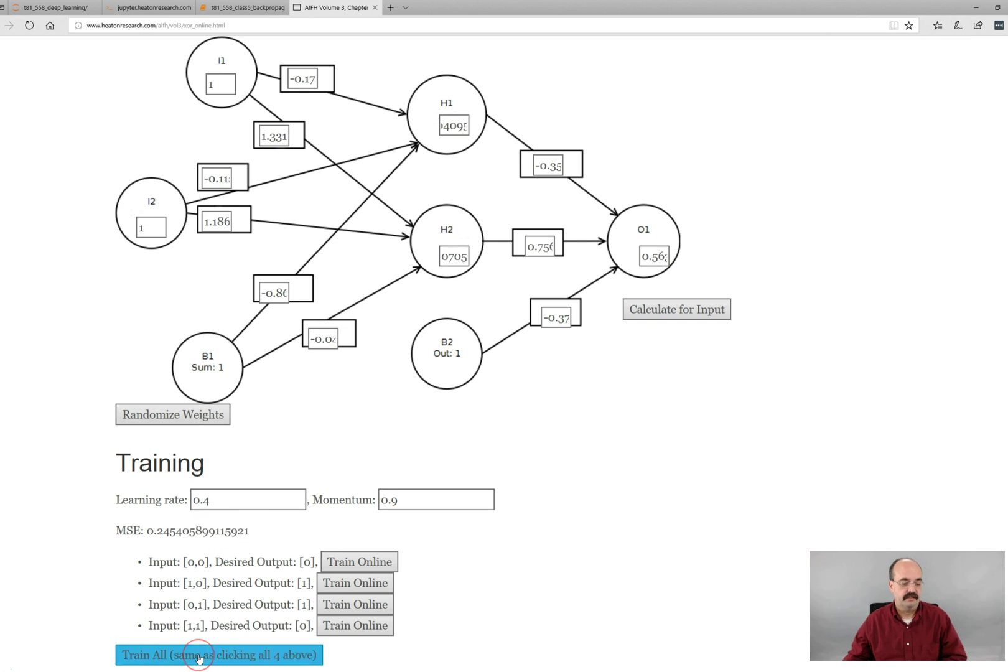
pyautogui.click(199, 659)
pyautogui.click(198, 659)
pyautogui.click(199, 660)
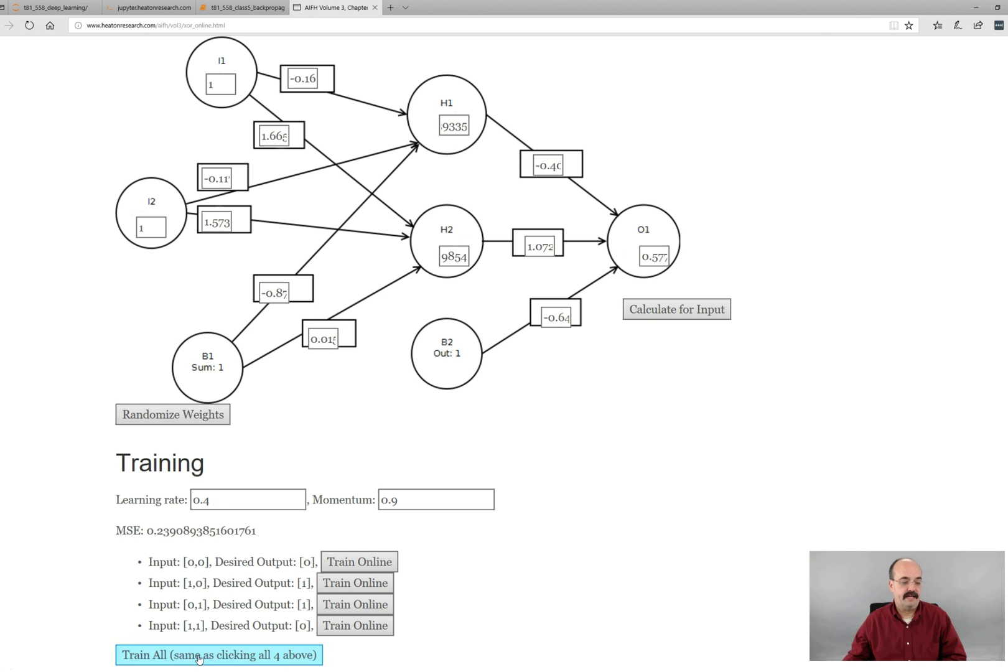
pyautogui.click(199, 659)
pyautogui.click(198, 659)
pyautogui.click(199, 659)
pyautogui.click(198, 659)
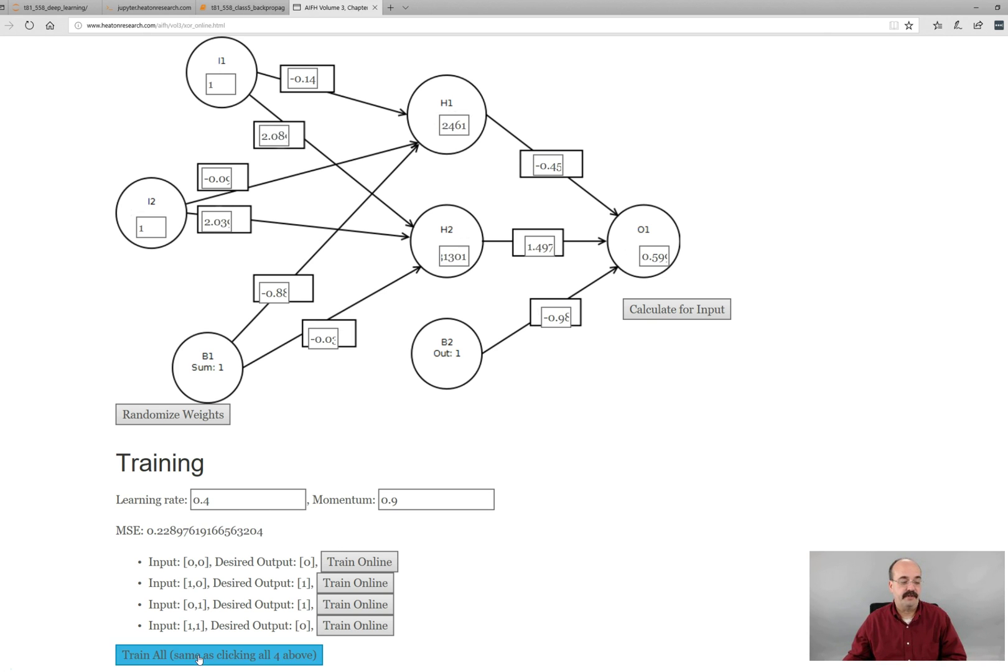
pyautogui.click(198, 659)
pyautogui.click(199, 659)
pyautogui.click(198, 659)
pyautogui.click(198, 659)
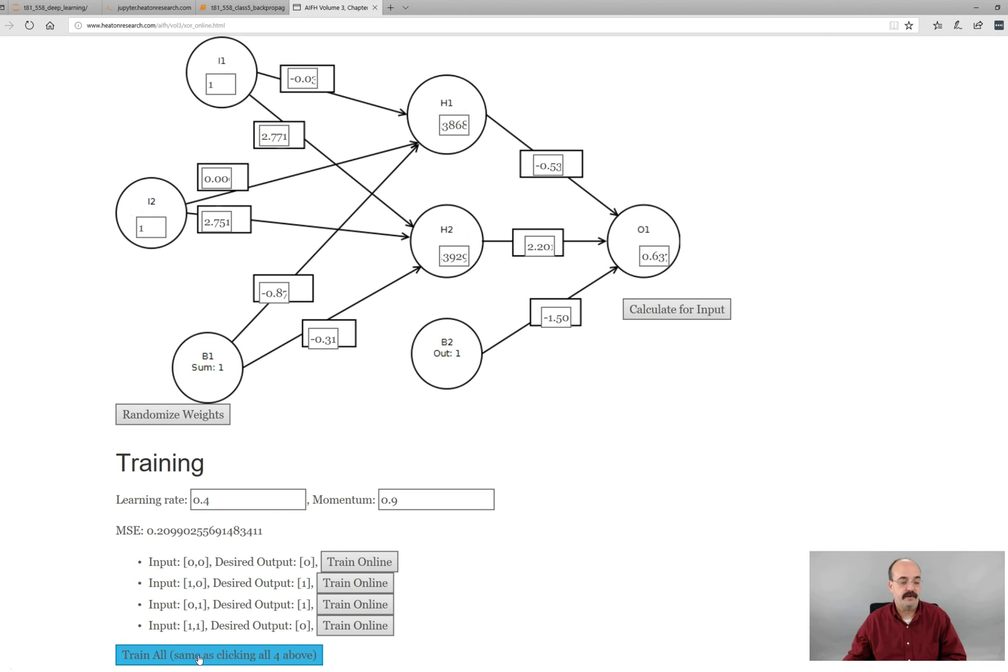
pyautogui.click(199, 659)
pyautogui.click(198, 659)
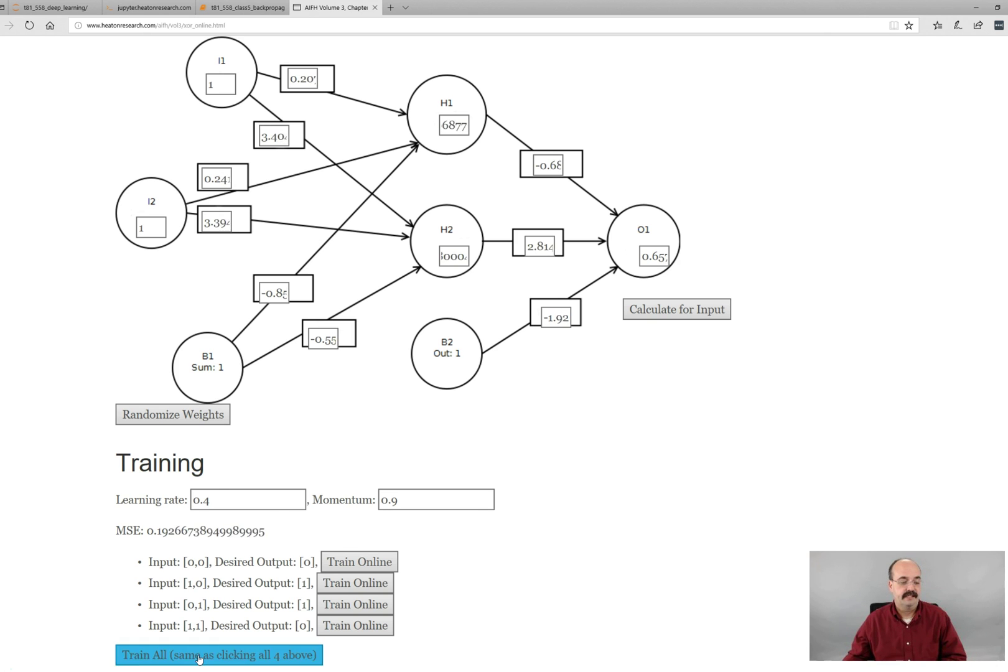
pyautogui.click(198, 659)
pyautogui.click(198, 659)
pyautogui.click(199, 659)
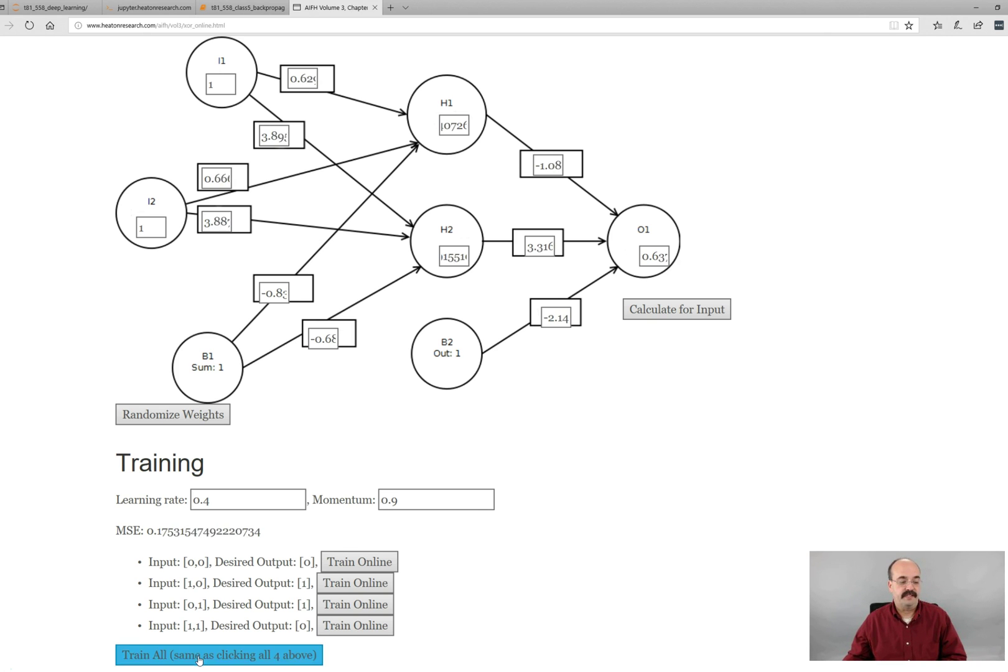
pyautogui.click(199, 659)
pyautogui.click(199, 659)
pyautogui.click(198, 659)
pyautogui.click(198, 659)
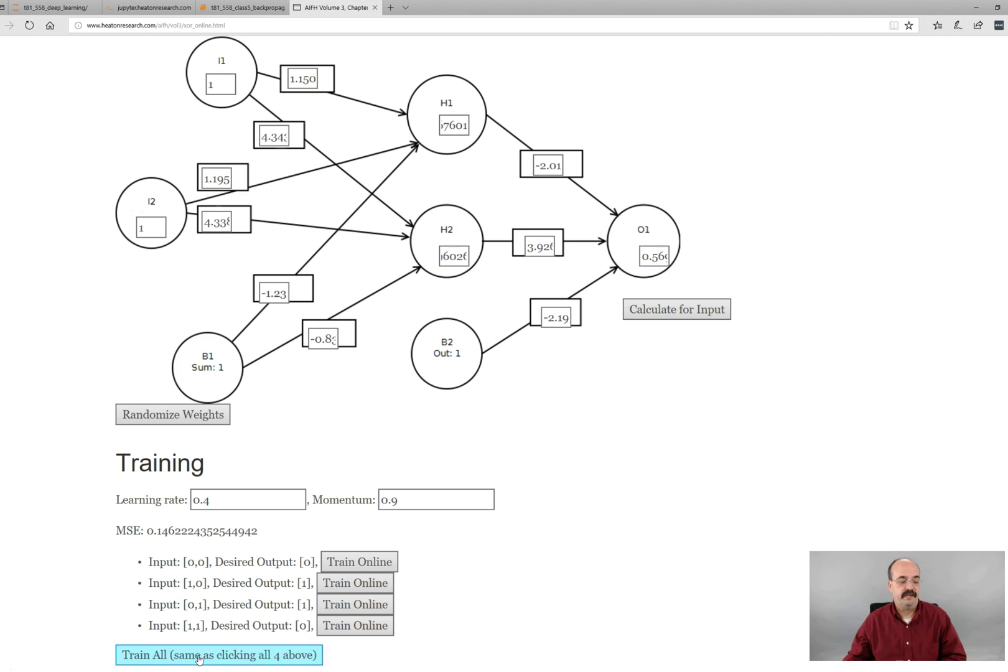
pyautogui.click(199, 659)
pyautogui.click(198, 657)
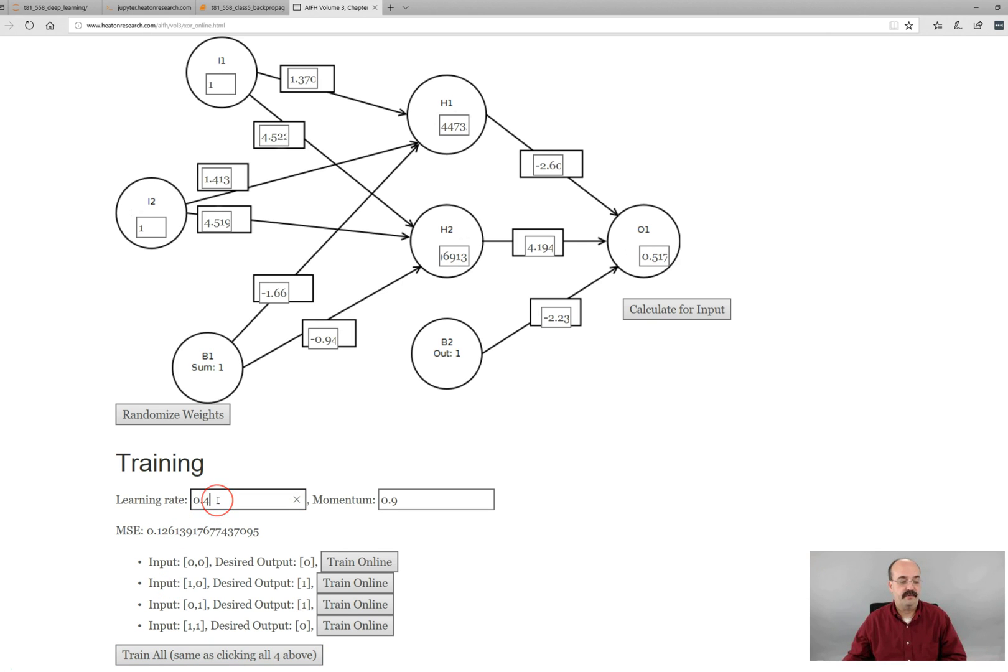
# Step: Set the learning rate to 0.6 and run about 21 Train All passes, reaching MSE 0.0096
pyautogui.press('BackSpace')
pyautogui.write('6')
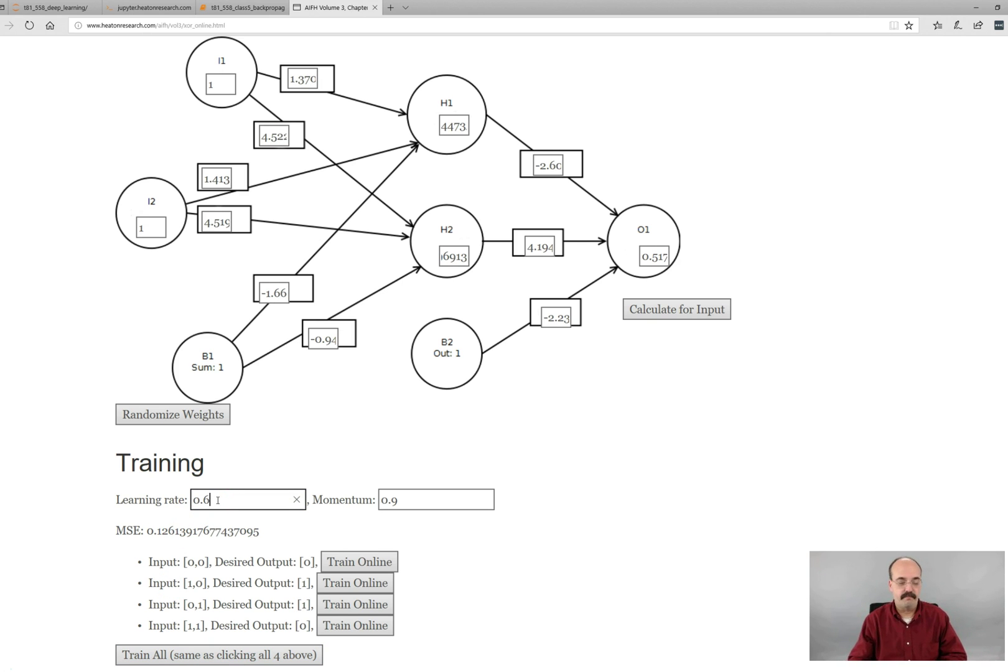
pyautogui.click(231, 654)
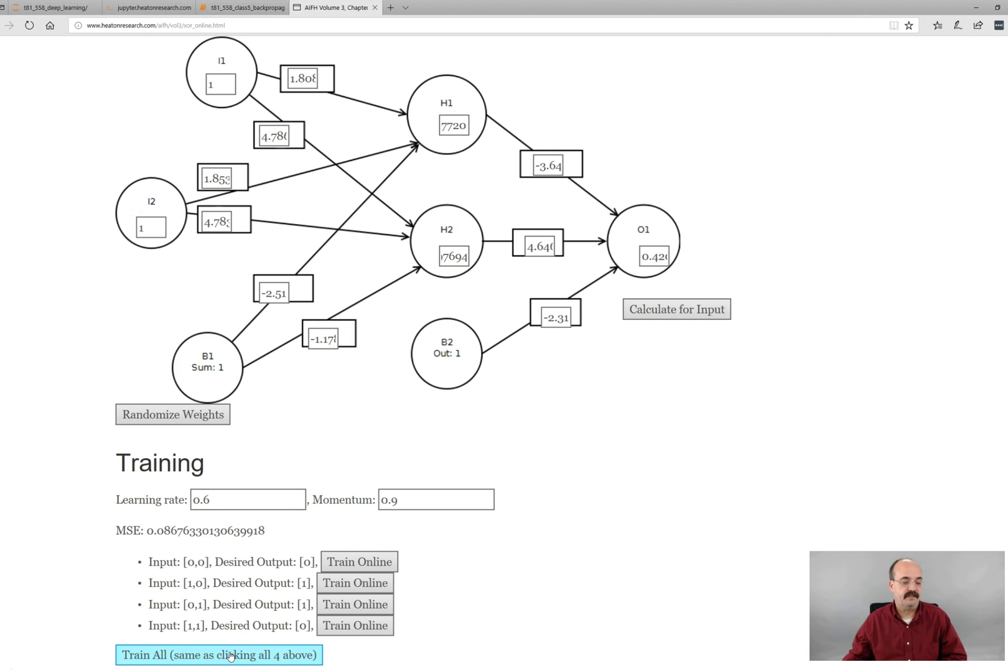
pyautogui.click(231, 655)
pyautogui.click(231, 656)
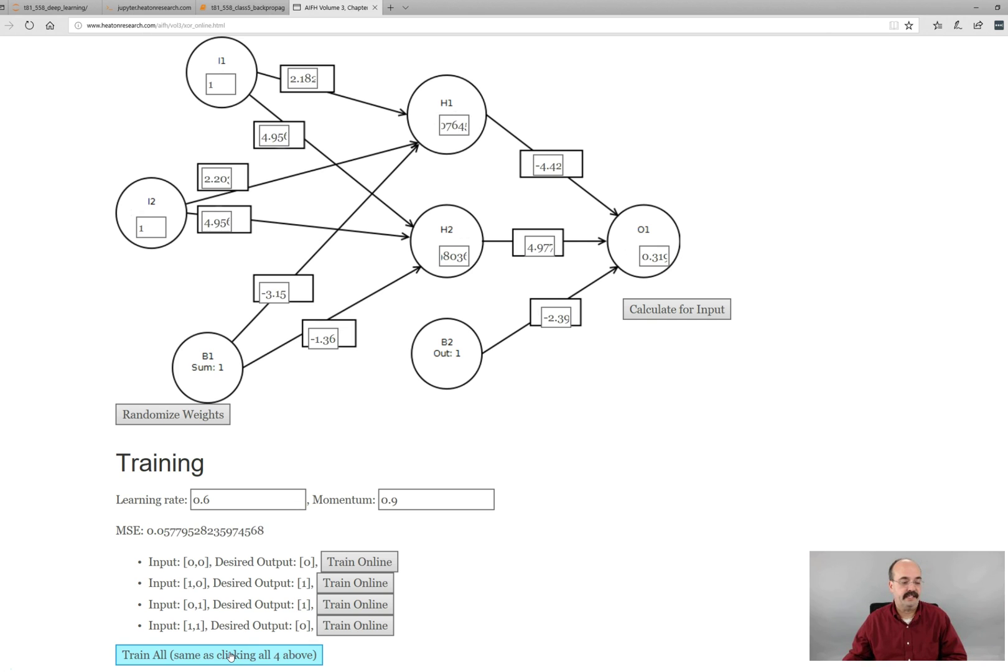
pyautogui.click(230, 655)
pyautogui.click(230, 656)
pyautogui.click(231, 655)
pyautogui.click(231, 655)
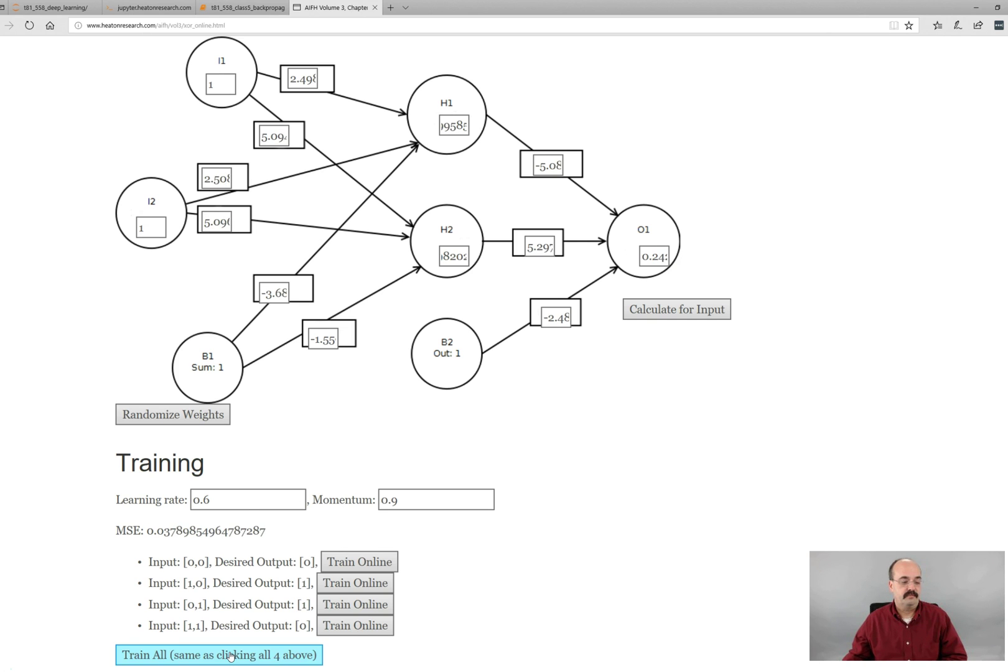
pyautogui.click(230, 655)
pyautogui.click(230, 655)
pyautogui.click(230, 655)
pyautogui.click(230, 655)
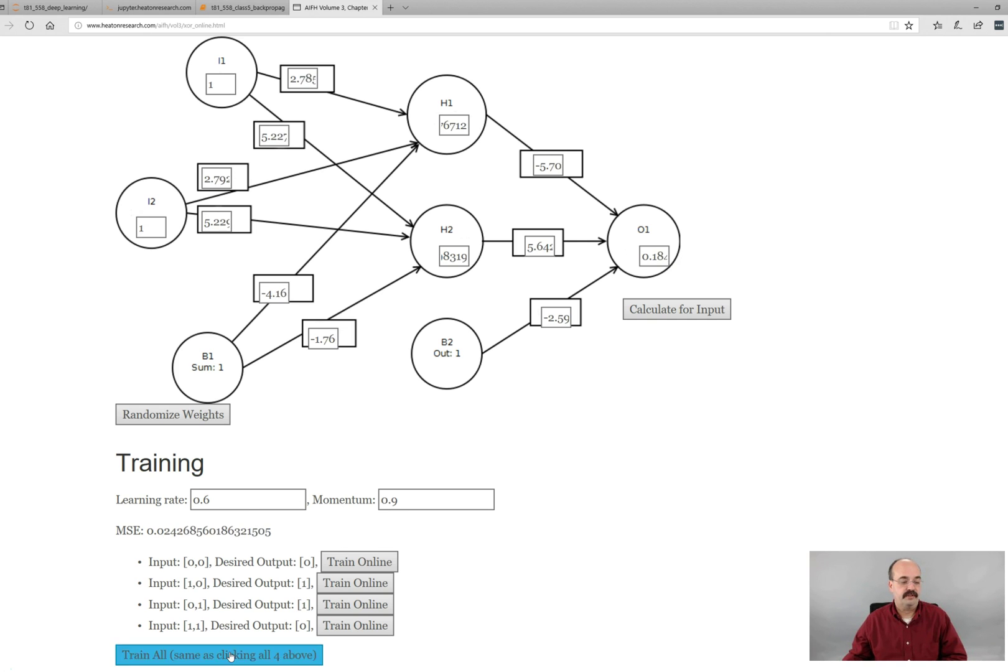
pyautogui.click(230, 656)
pyautogui.click(231, 655)
pyautogui.click(231, 655)
pyautogui.click(230, 655)
pyautogui.click(232, 655)
pyautogui.click(231, 656)
pyautogui.click(232, 655)
pyautogui.click(232, 655)
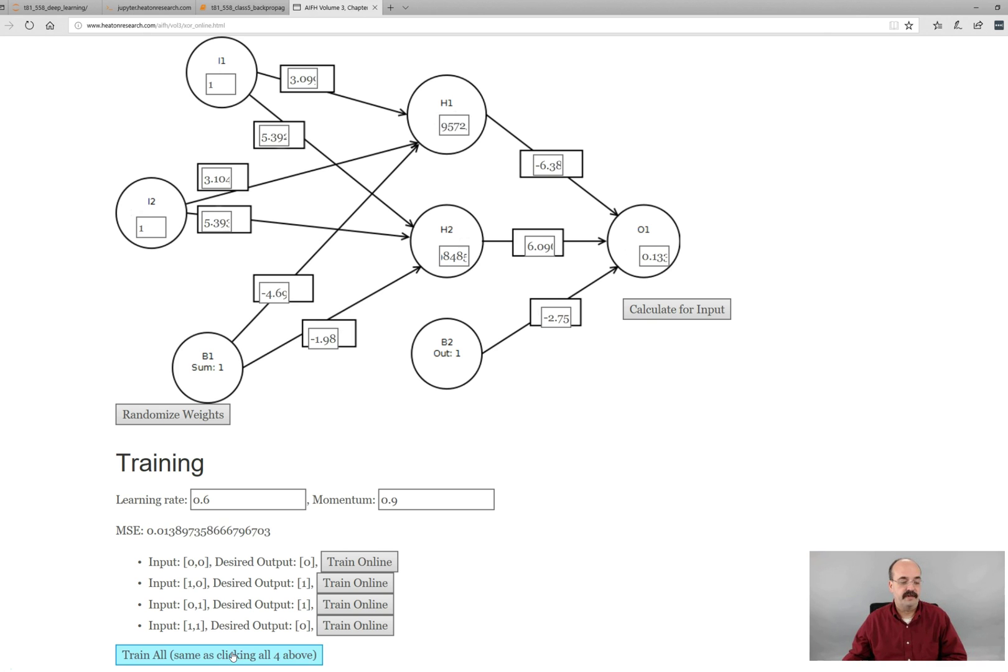
pyautogui.click(232, 655)
pyautogui.click(233, 655)
pyautogui.click(233, 656)
pyautogui.click(233, 655)
pyautogui.click(234, 655)
pyautogui.click(234, 655)
pyautogui.click(234, 656)
pyautogui.click(234, 656)
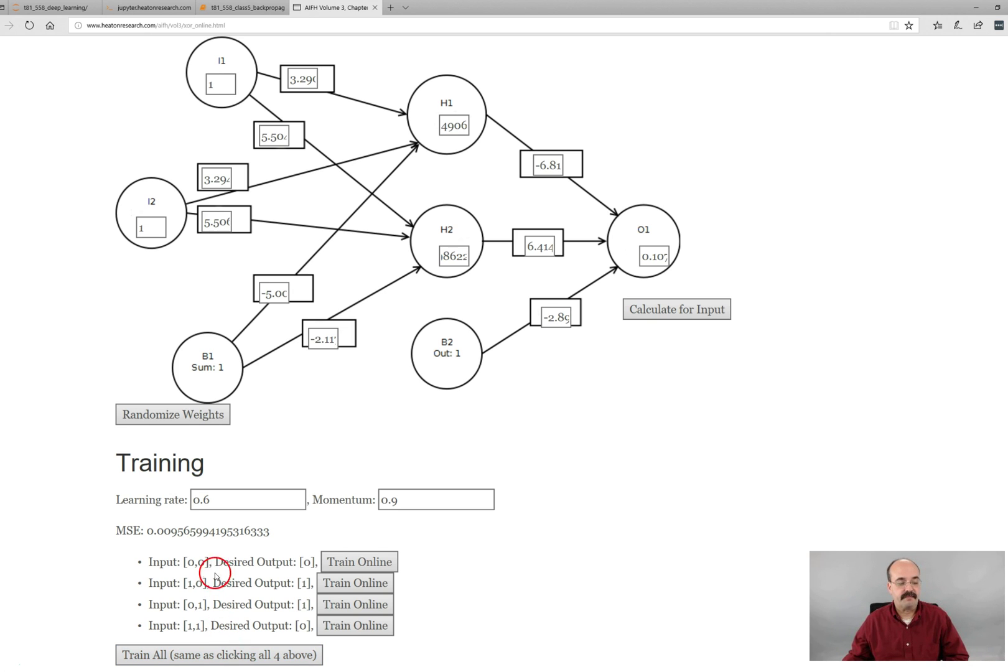
pyautogui.click(205, 499)
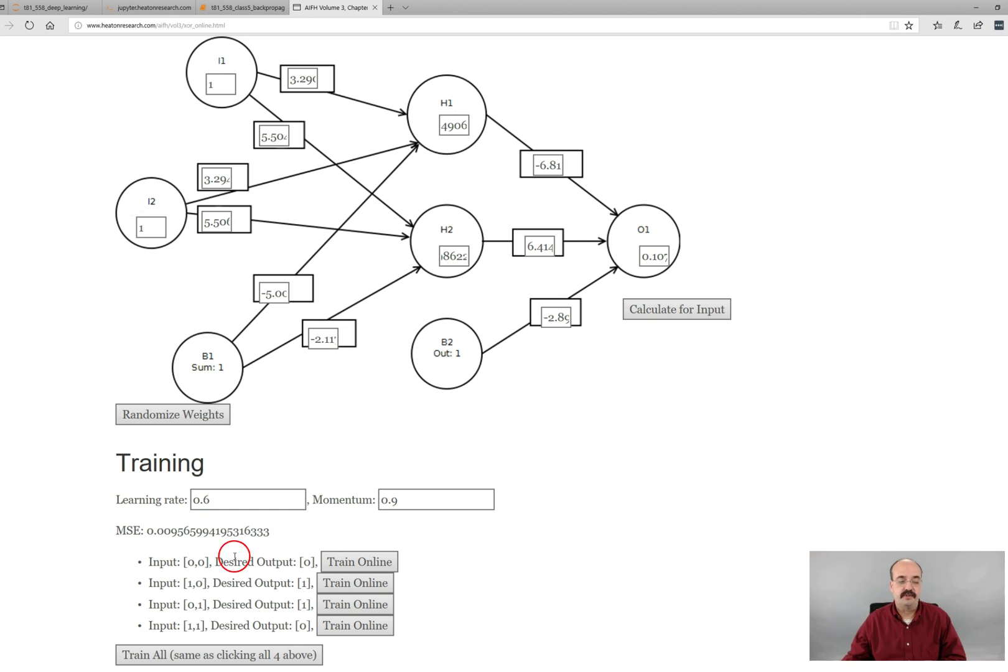
# Step: Set I2 to 0 and compute the network output for inputs 1,0
pyautogui.scroll(2, 570, 356)
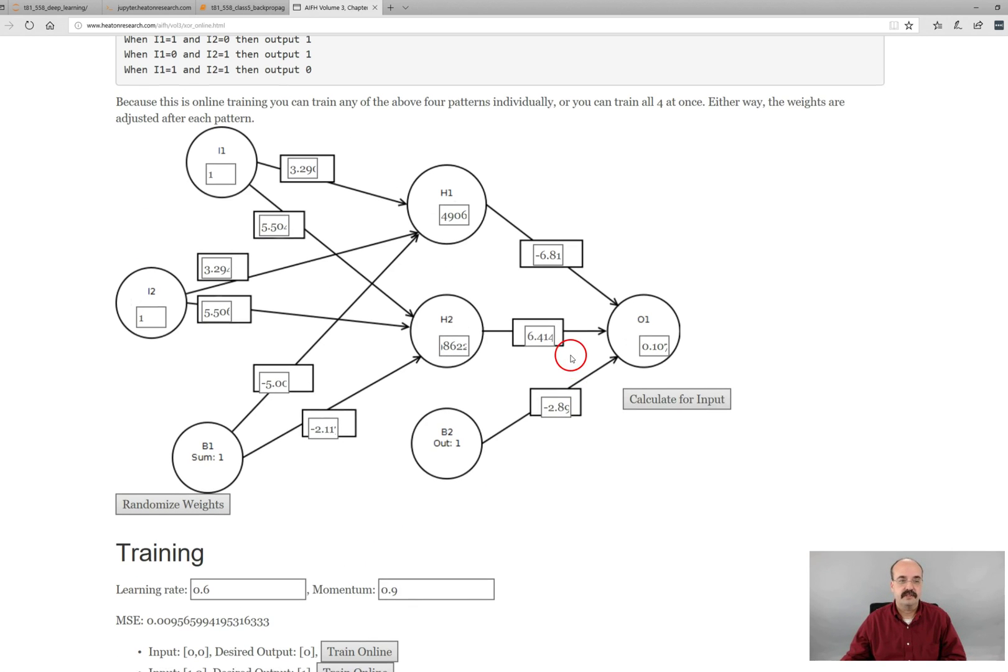
pyautogui.click(149, 323)
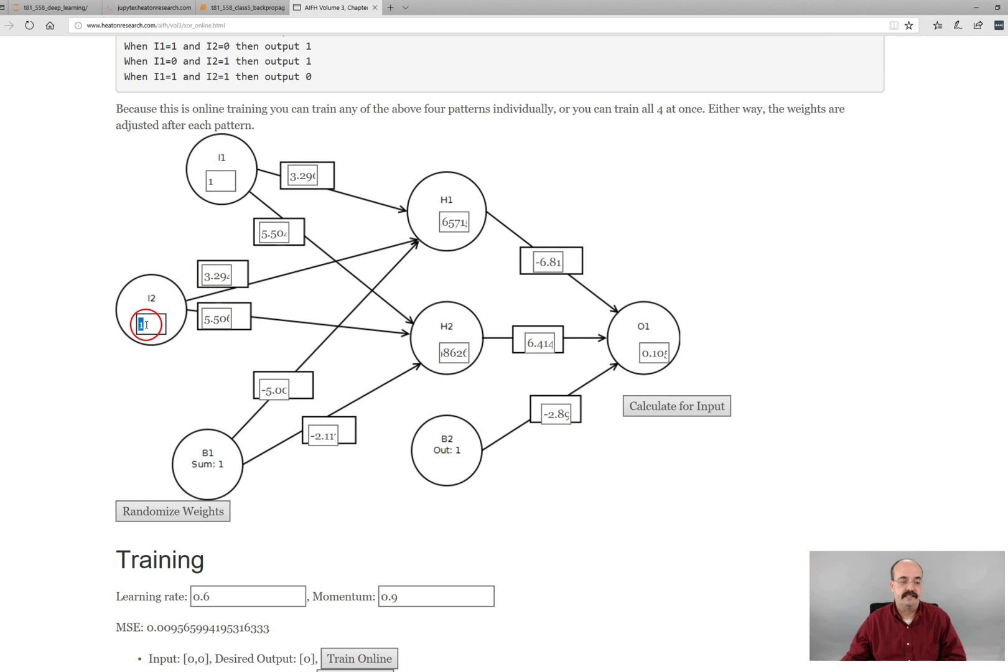
pyautogui.write('0')
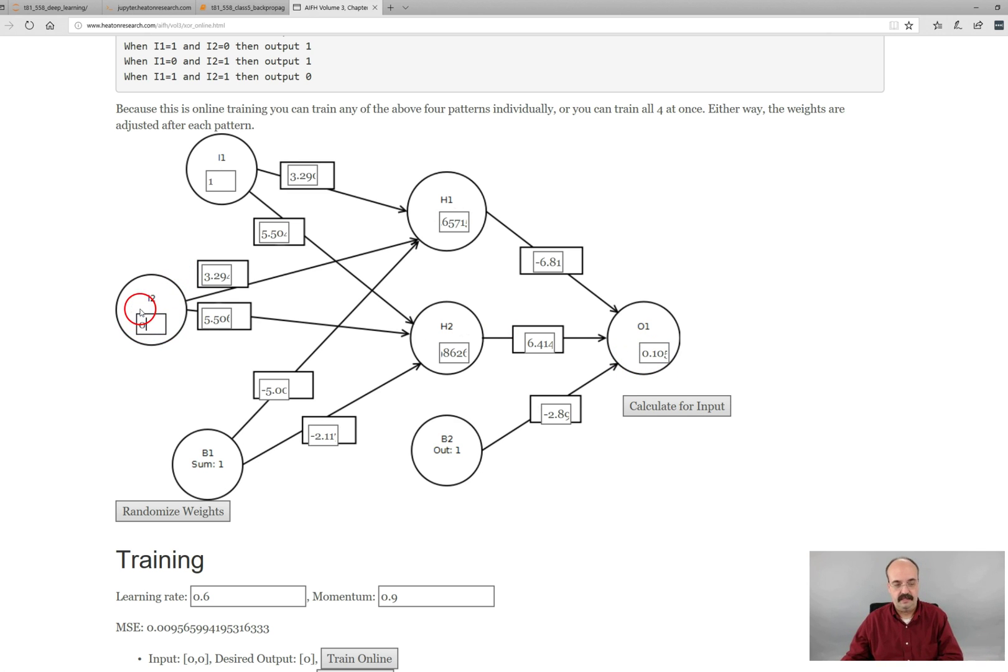
pyautogui.click(664, 406)
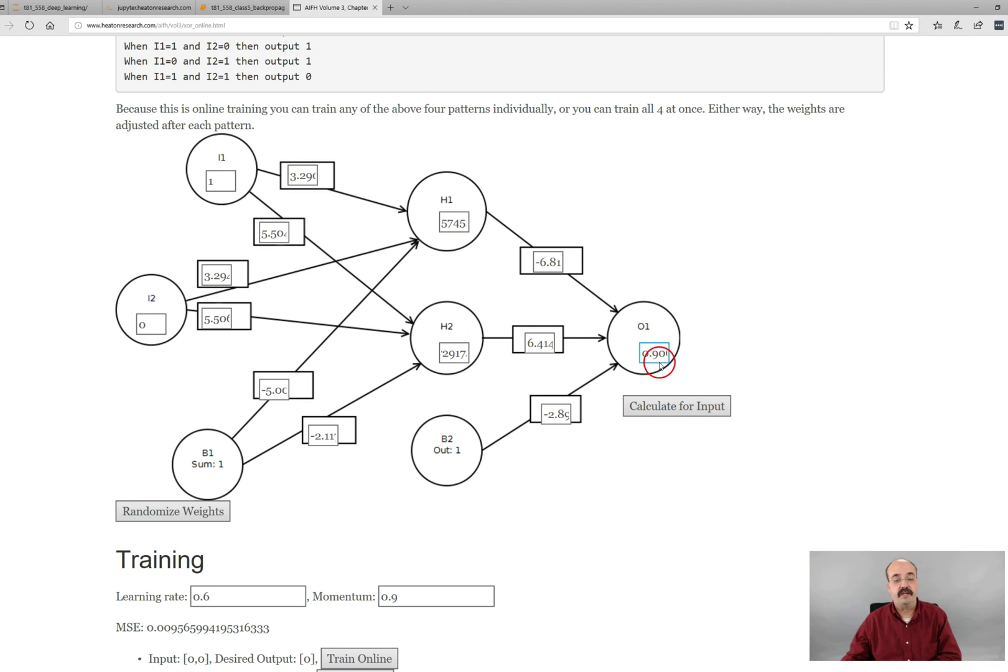
# Step: Query the network with inputs 0,1 and check that O1 is about 0.90
pyautogui.doubleClick(219, 181)
pyautogui.write('0')
pyautogui.click(156, 321)
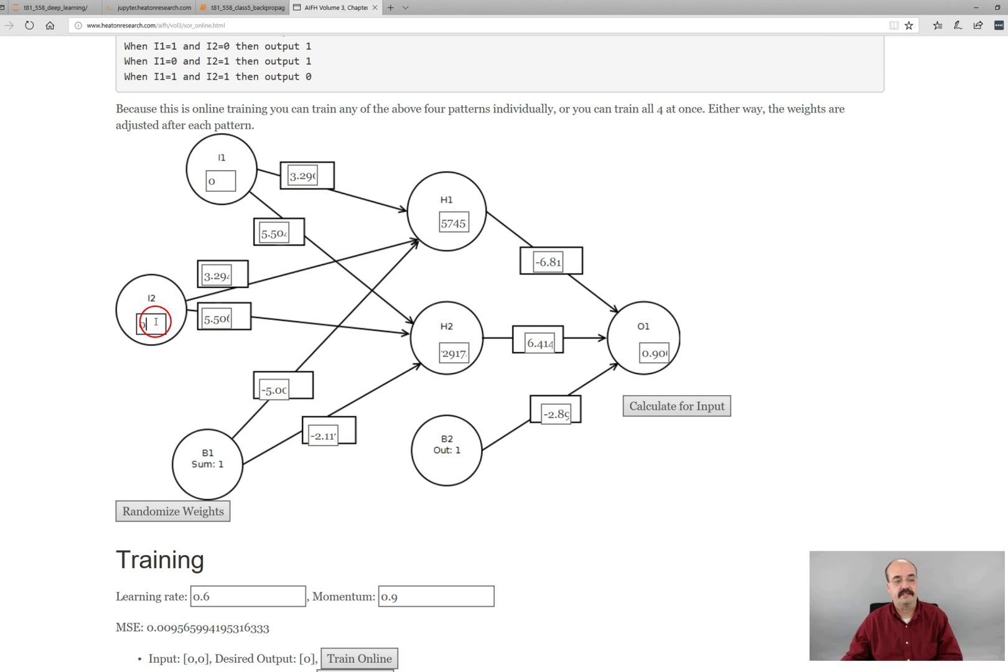
pyautogui.doubleClick(155, 322)
pyautogui.write('1')
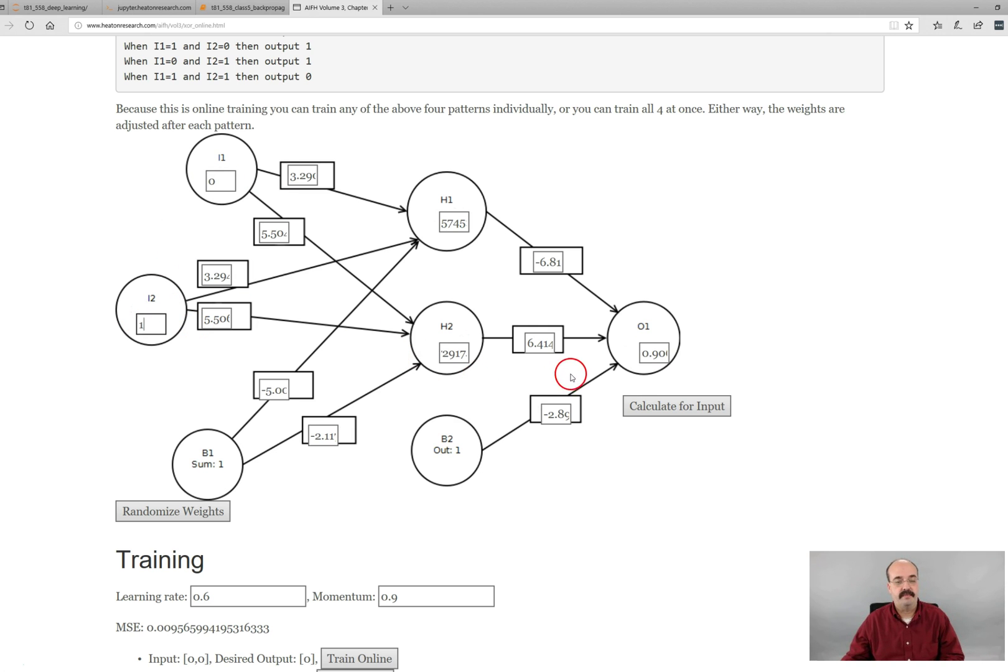
pyautogui.click(675, 409)
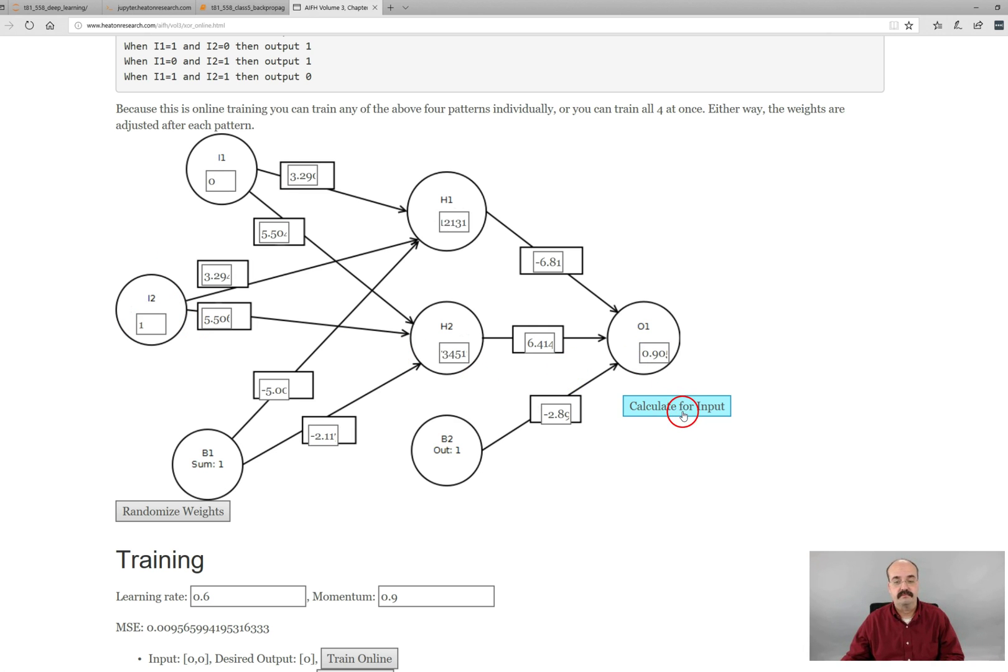
pyautogui.click(655, 360)
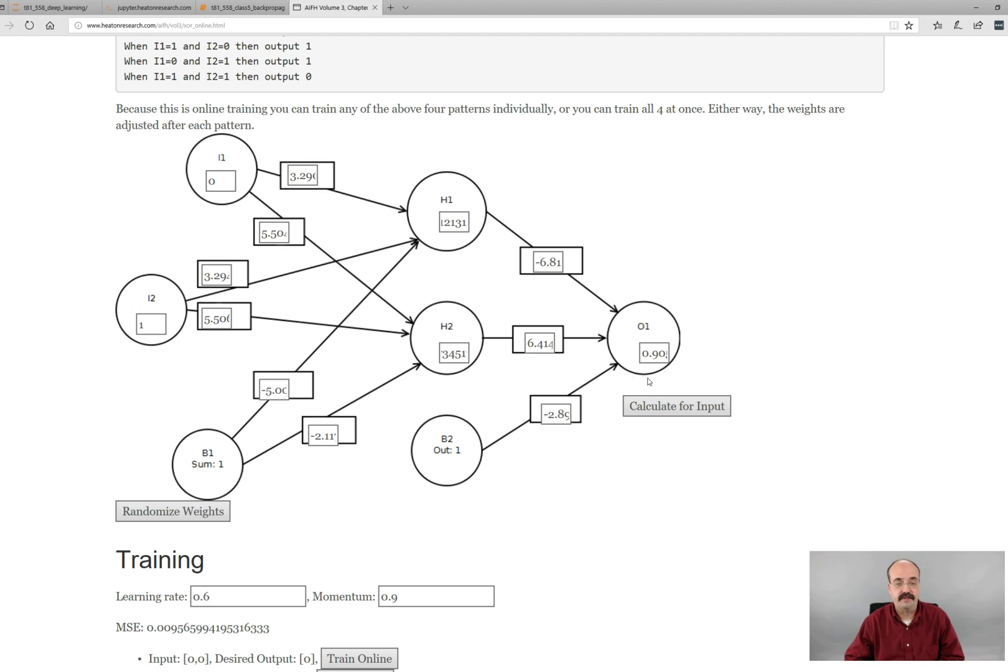
# Step: Scroll down through the Calculations and More Info sections, then back up the page
pyautogui.scroll(-6, 616, 437)
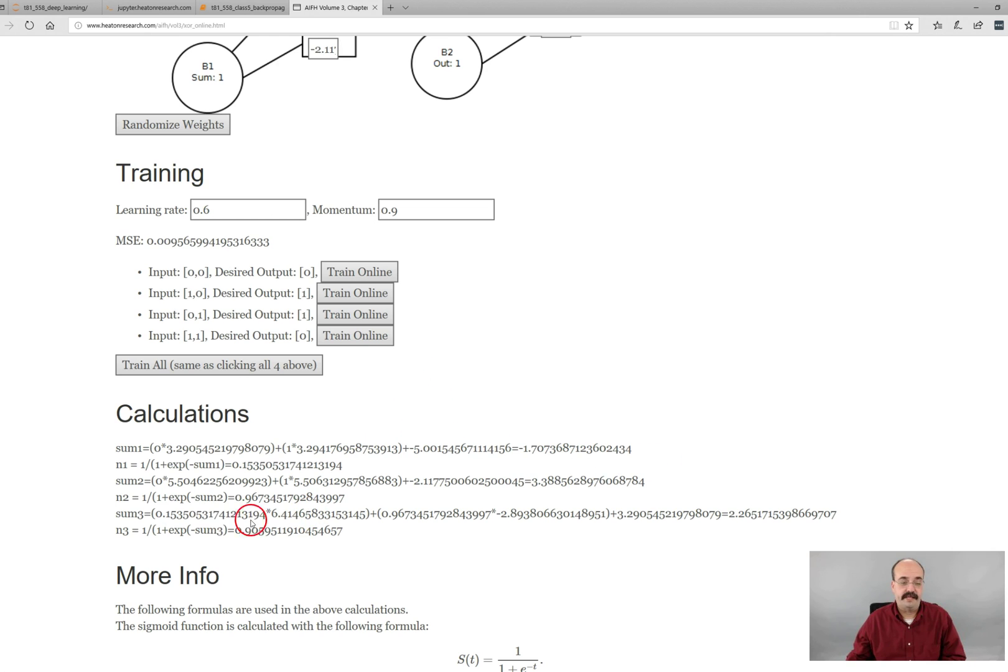
pyautogui.scroll(-6, 259, 528)
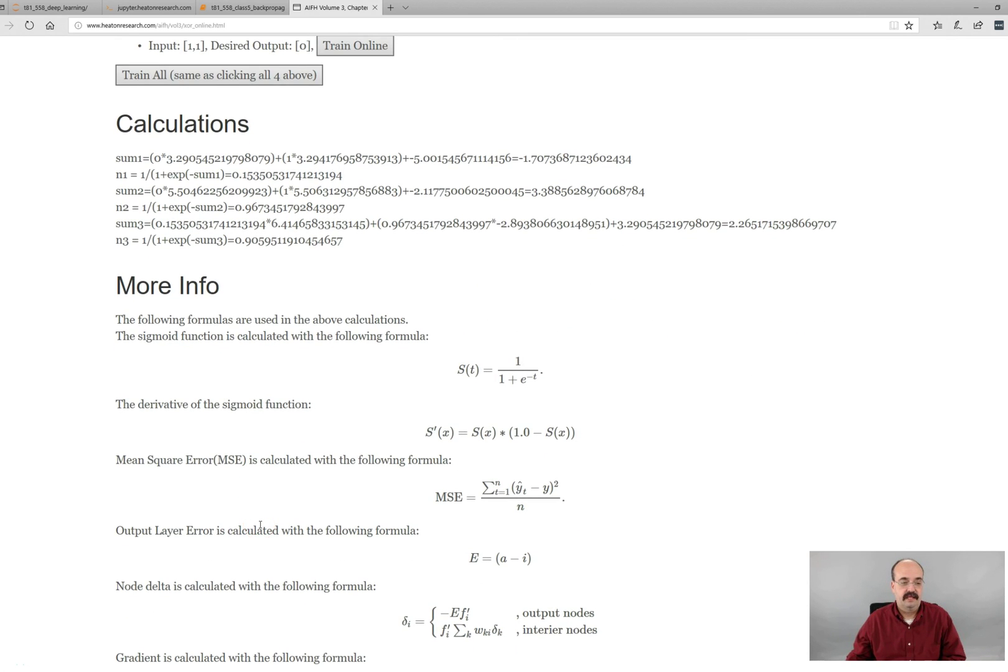
pyautogui.scroll(-2, 261, 524)
pyautogui.scroll(2, 260, 528)
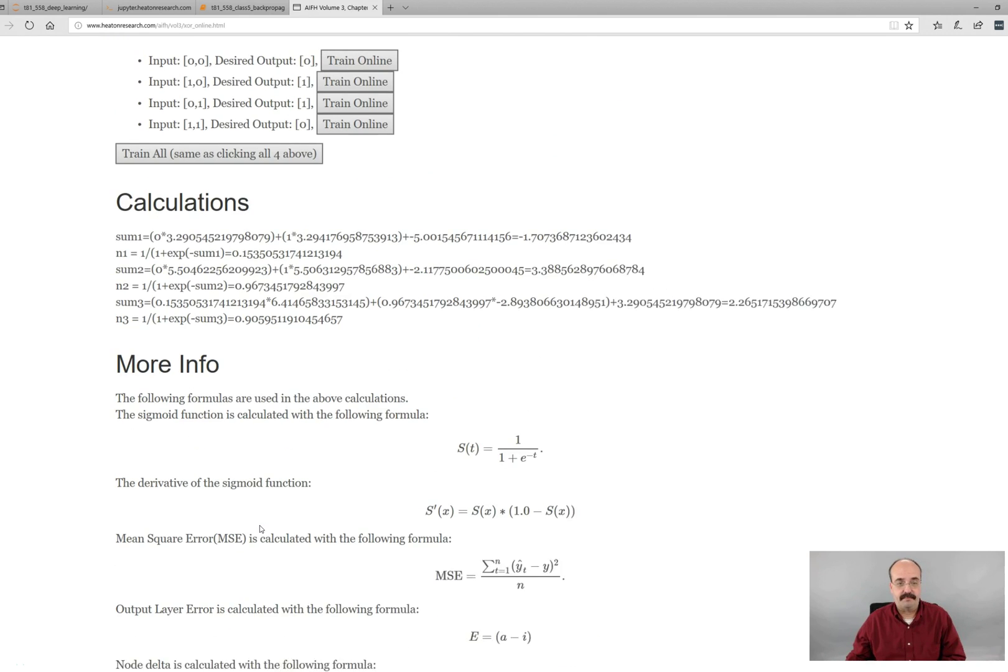
pyautogui.scroll(1, 260, 529)
pyautogui.scroll(3, 264, 532)
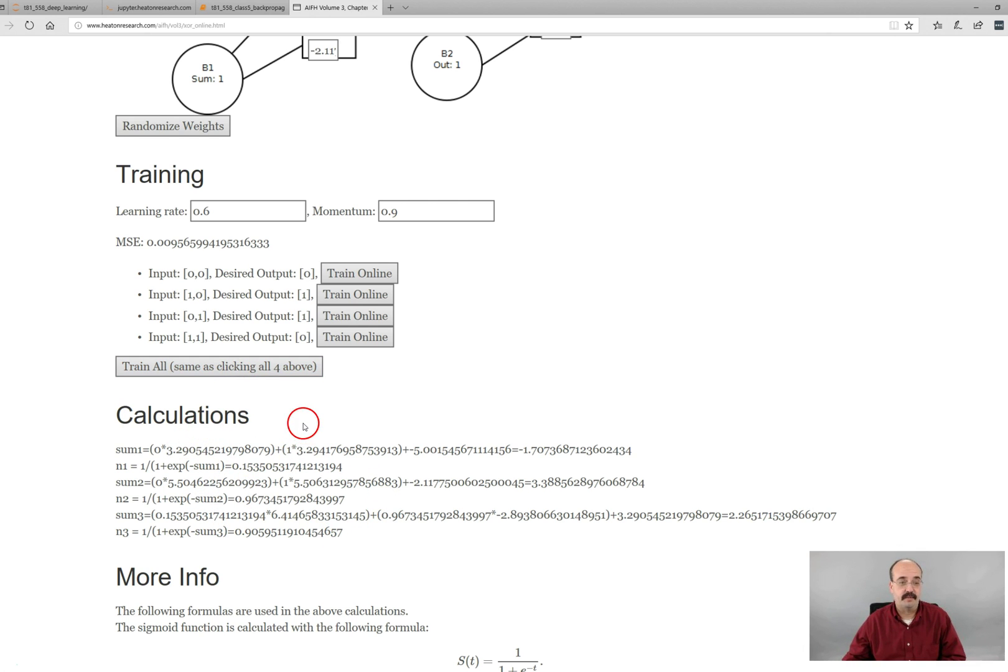
pyautogui.scroll(6, 301, 416)
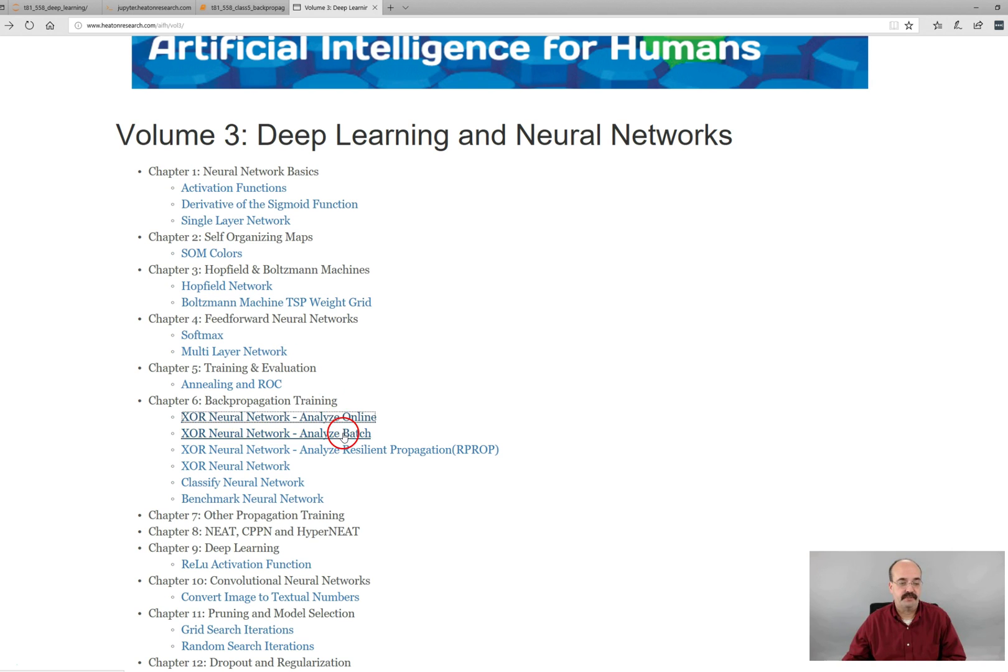
# Step: Open XOR Neural Network - Analyze Batch and run one batch epoch, reaching MSE 0.2909988918032235
pyautogui.click(344, 434)
pyautogui.scroll(-5, 345, 433)
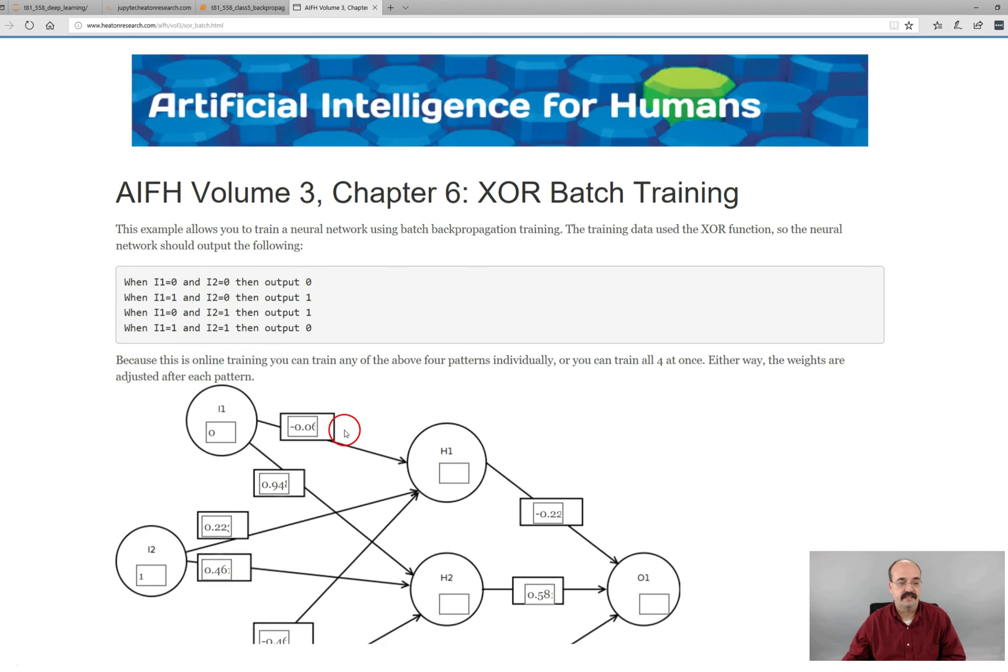
pyautogui.scroll(-3, 347, 429)
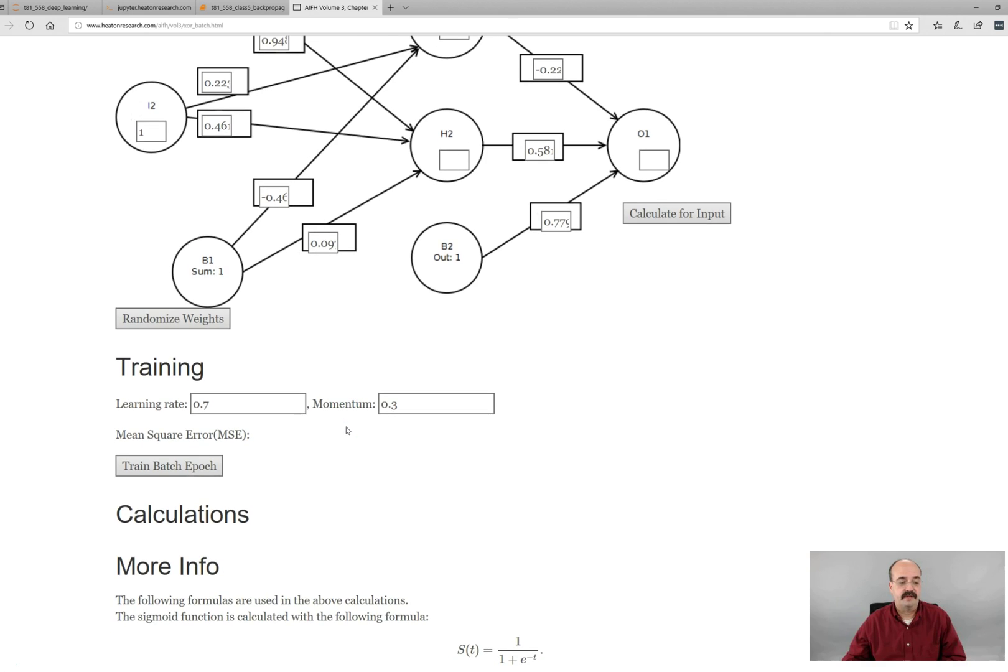
pyautogui.scroll(2, 347, 428)
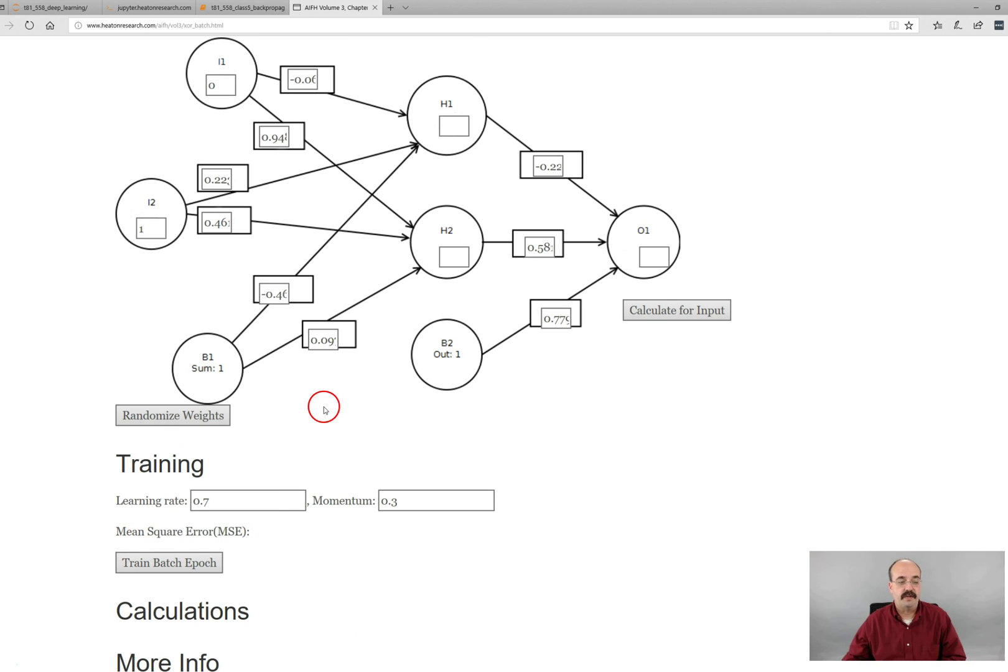
pyautogui.click(190, 562)
pyautogui.scroll(-6, 292, 572)
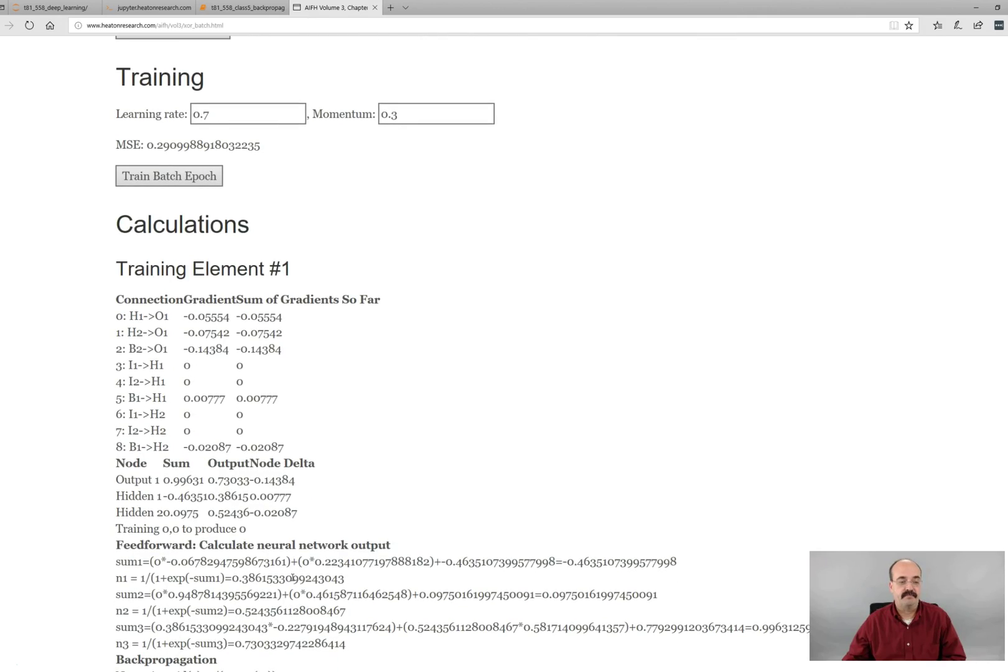
pyautogui.scroll(-11, 292, 578)
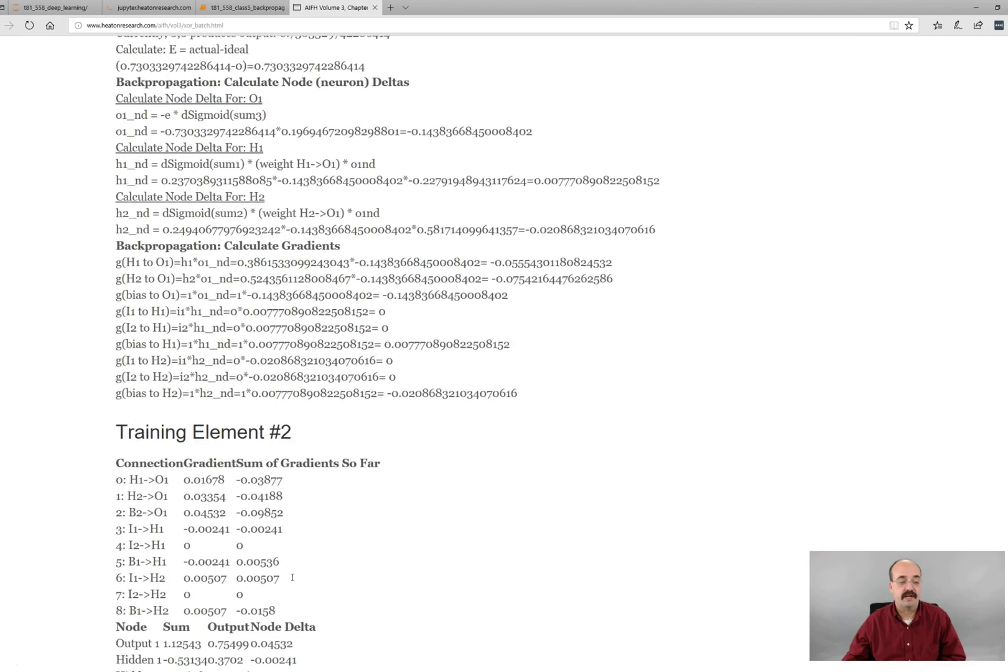
pyautogui.scroll(-1, 293, 578)
pyautogui.scroll(8, 293, 577)
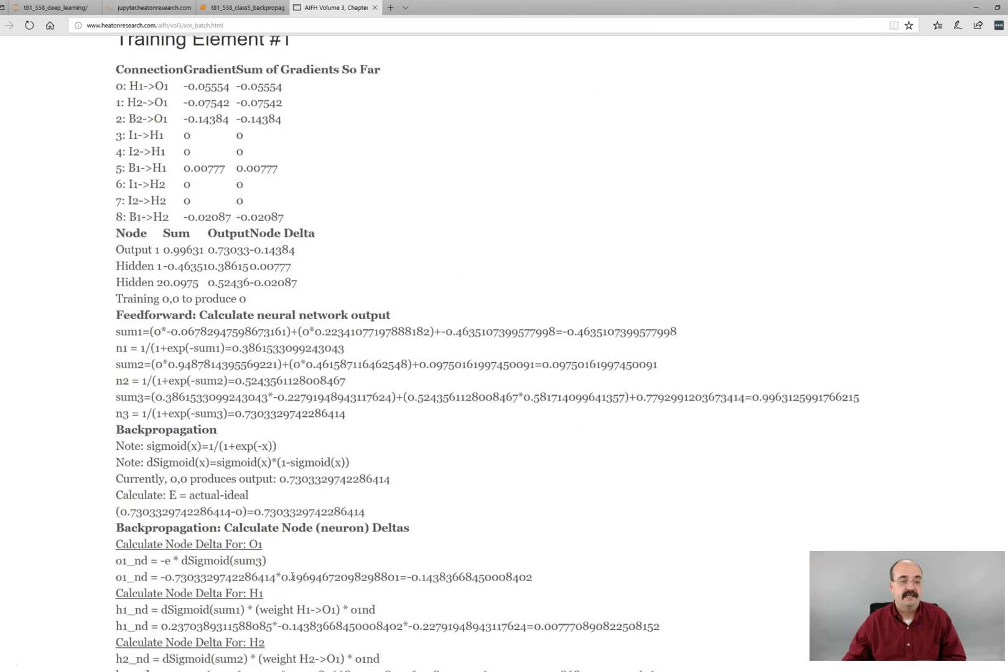
pyautogui.scroll(4, 292, 577)
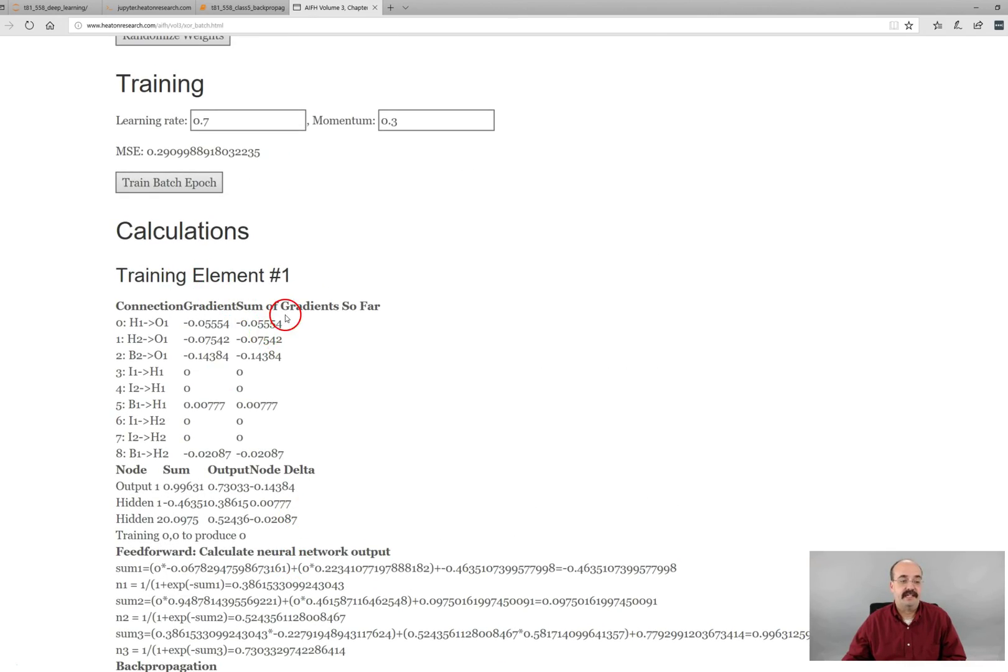
pyautogui.scroll(-20, 276, 306)
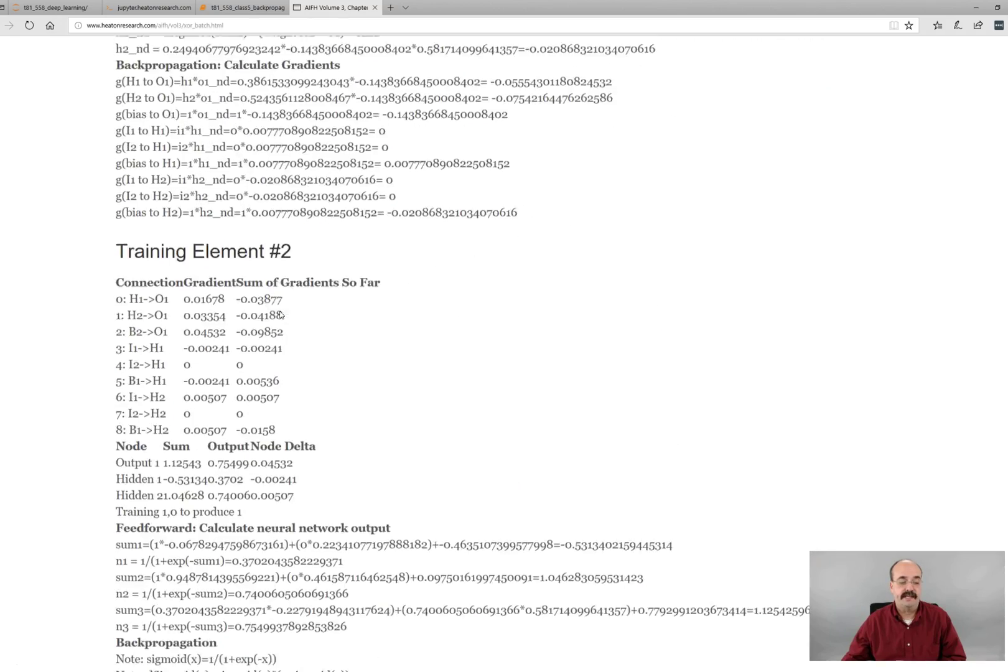
pyautogui.scroll(-20, 281, 310)
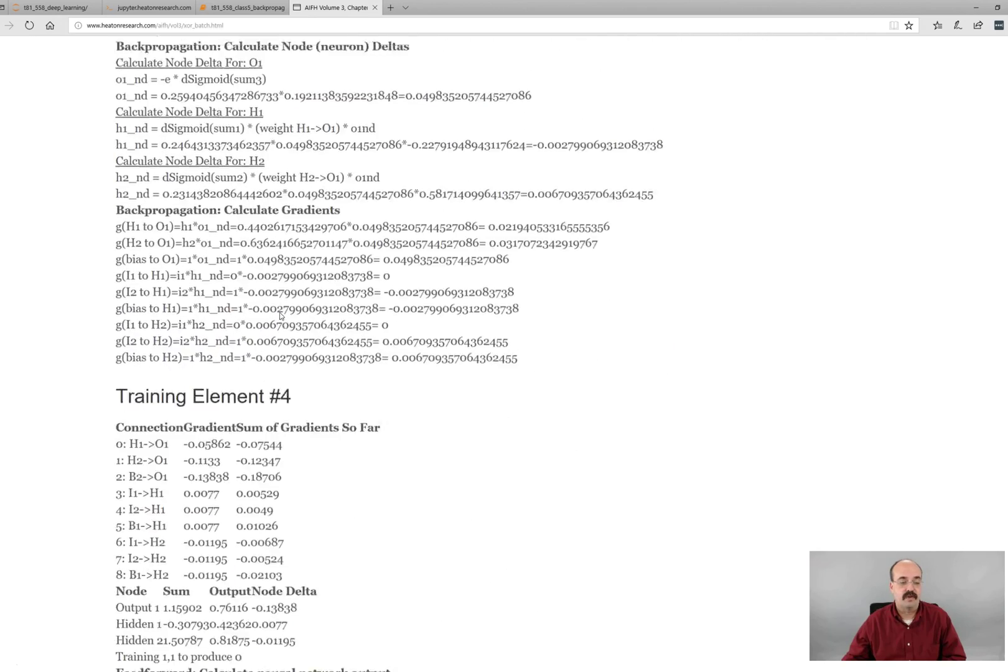
pyautogui.scroll(-8, 282, 317)
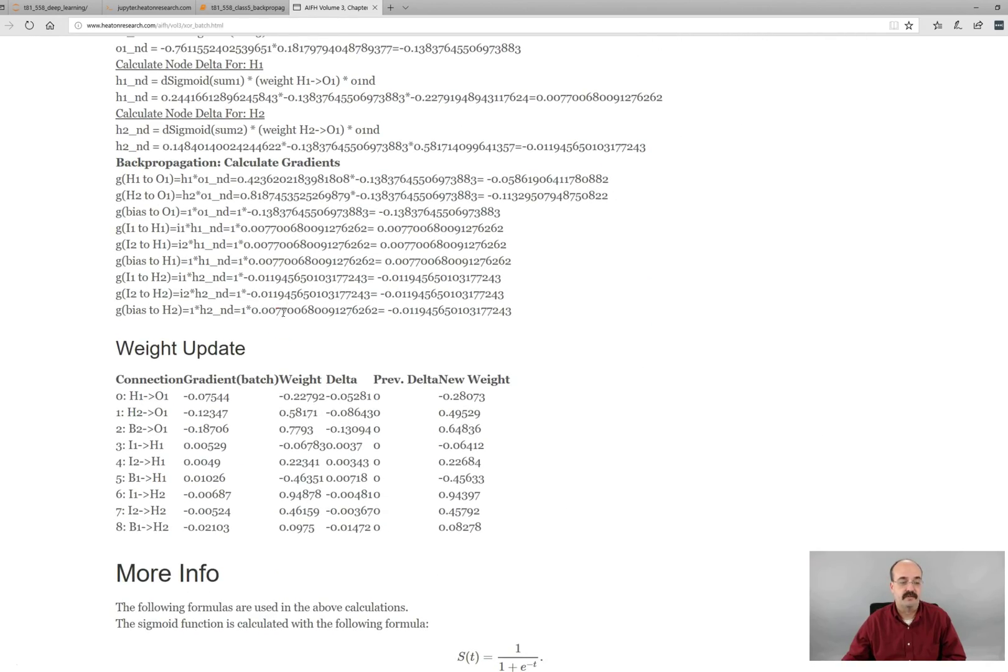
pyautogui.moveTo(120, 344); pyautogui.dragTo(499, 532)
pyautogui.scroll(2, 521, 477)
pyautogui.scroll(20, 521, 476)
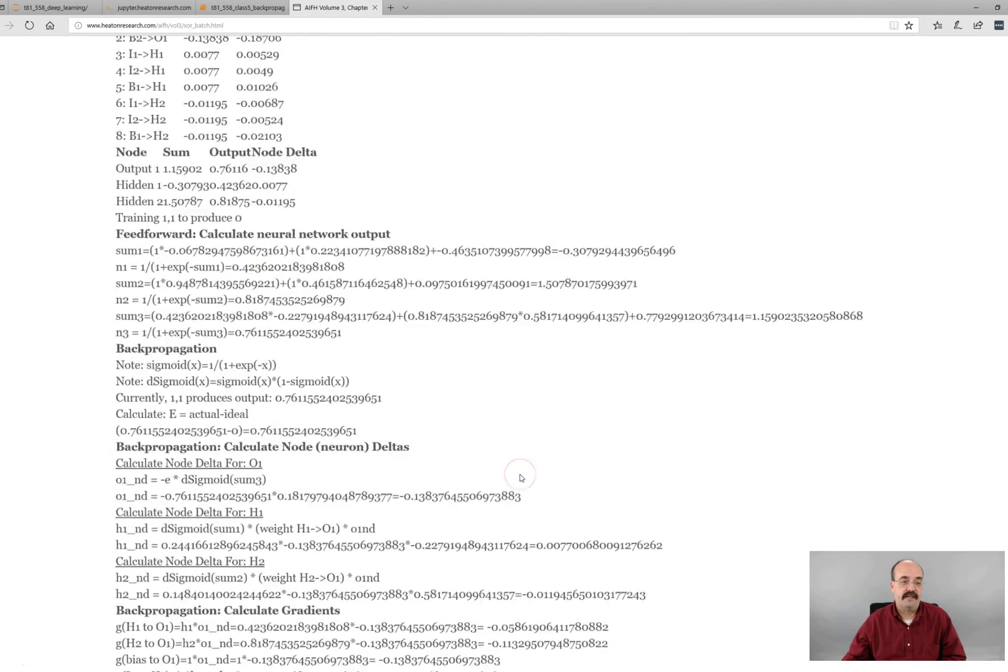
pyautogui.scroll(2, 522, 475)
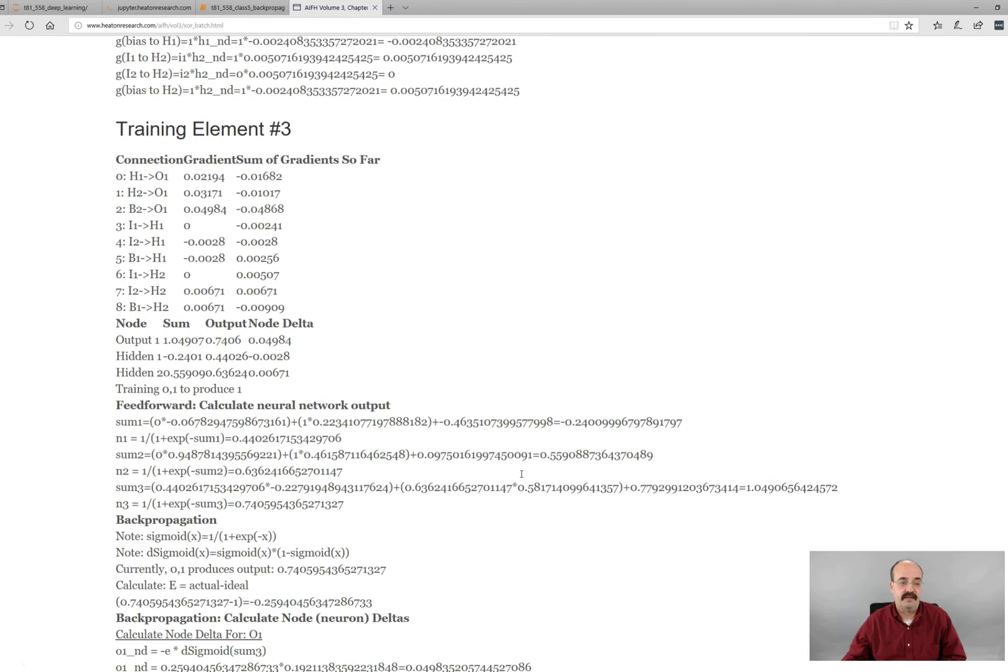
pyautogui.scroll(18, 520, 477)
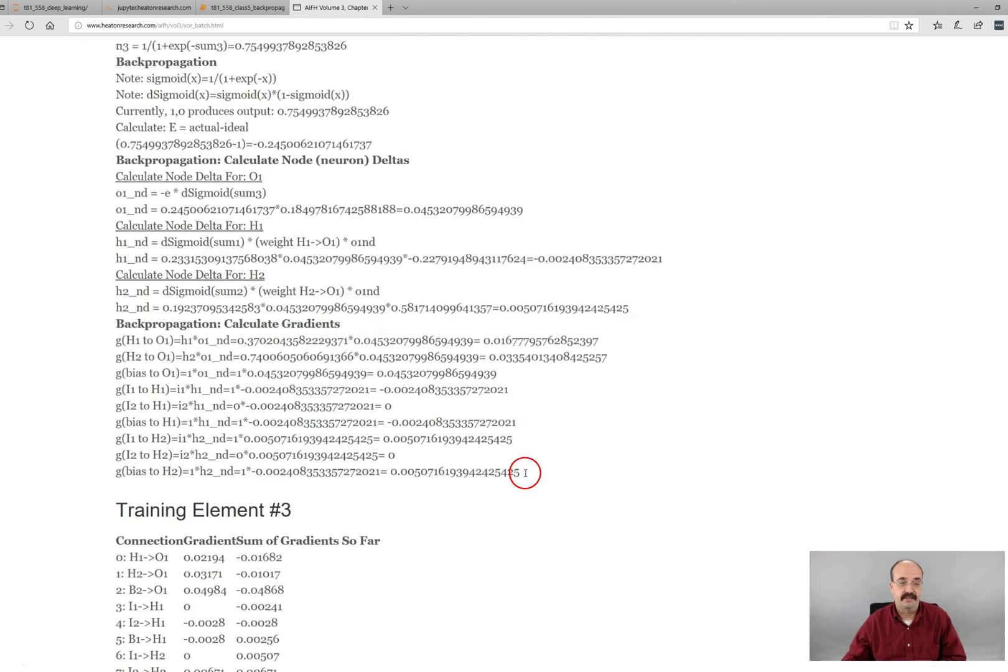
pyautogui.scroll(9, 523, 476)
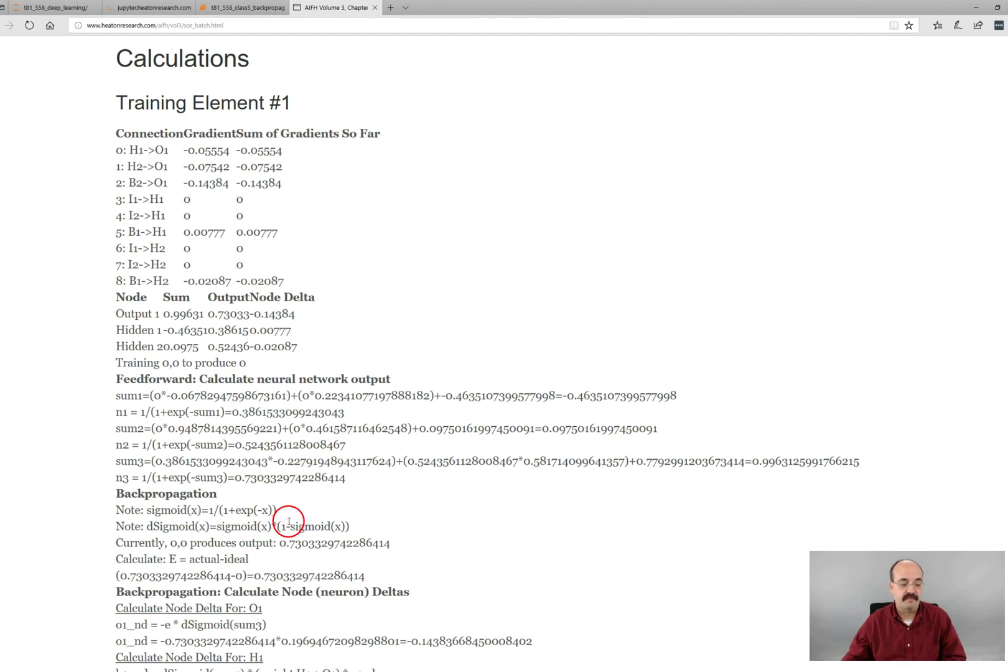
pyautogui.scroll(-3, 299, 521)
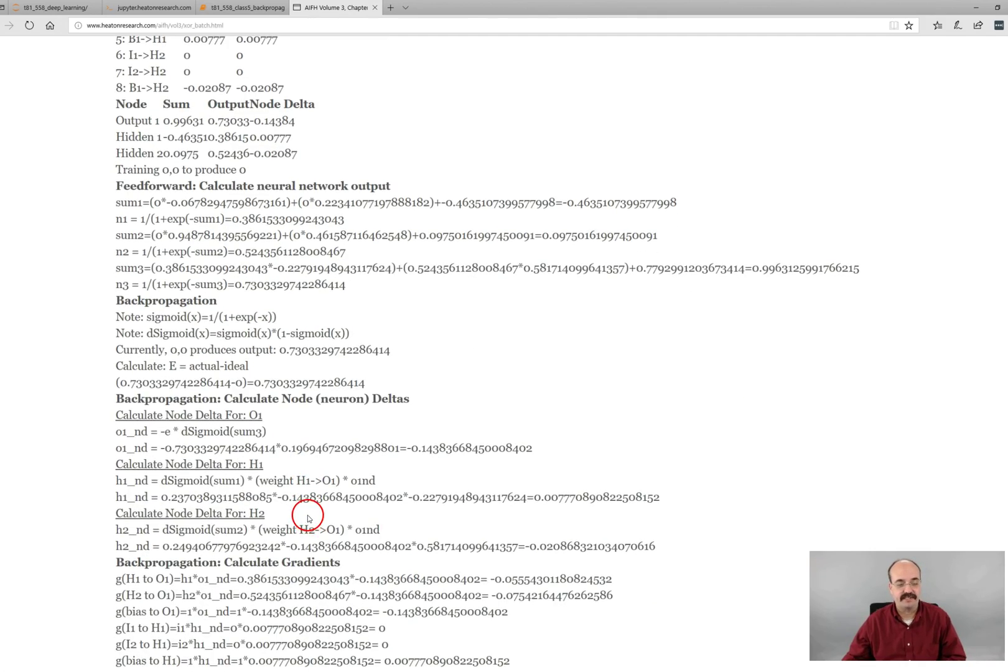
pyautogui.scroll(-20, 307, 518)
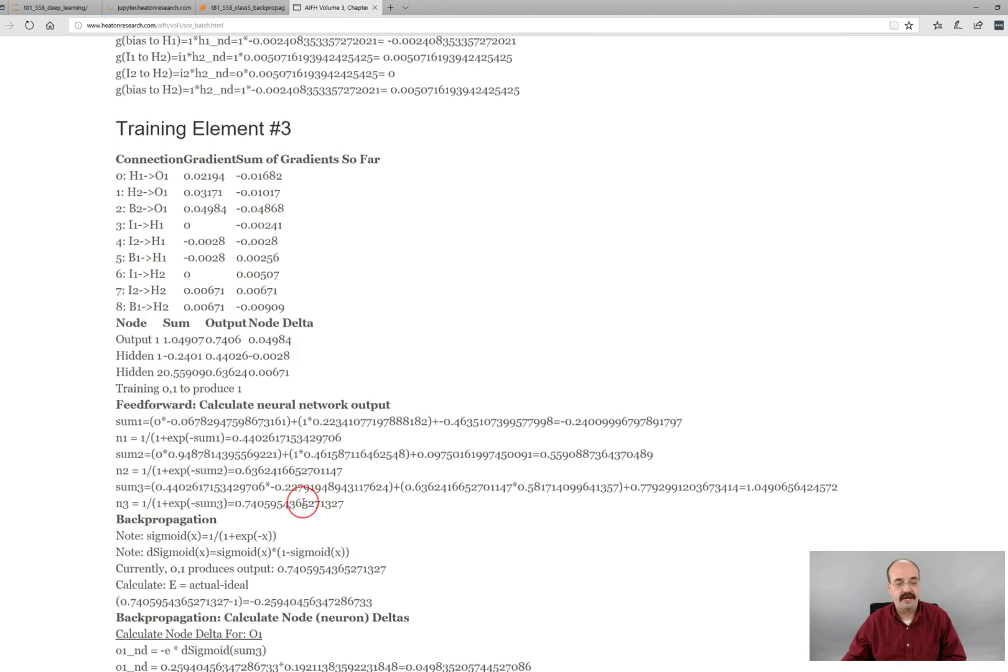
pyautogui.scroll(-7, 302, 503)
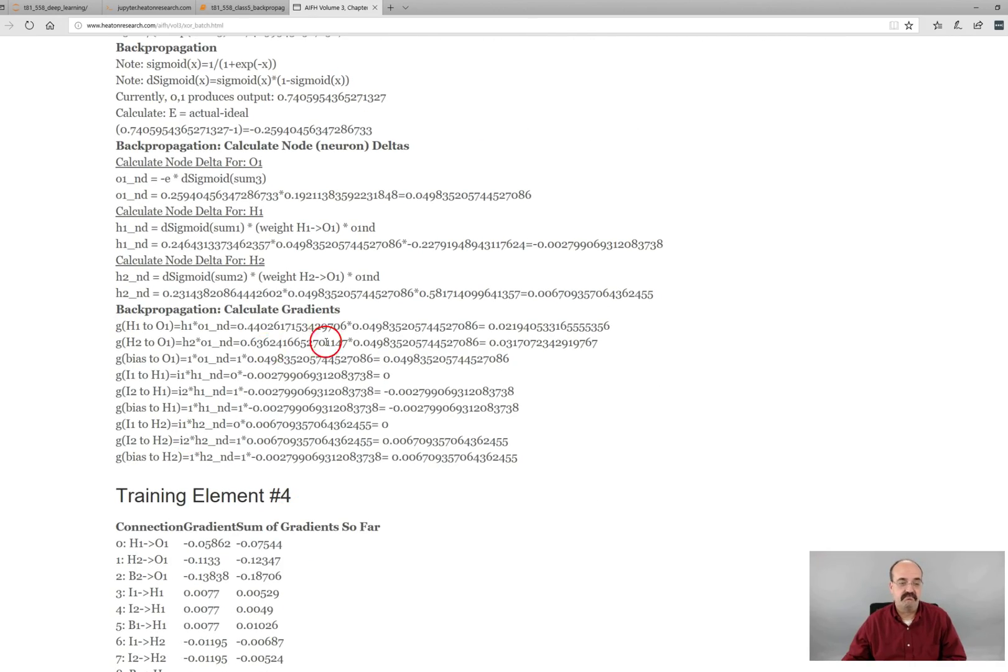
pyautogui.scroll(-14, 315, 425)
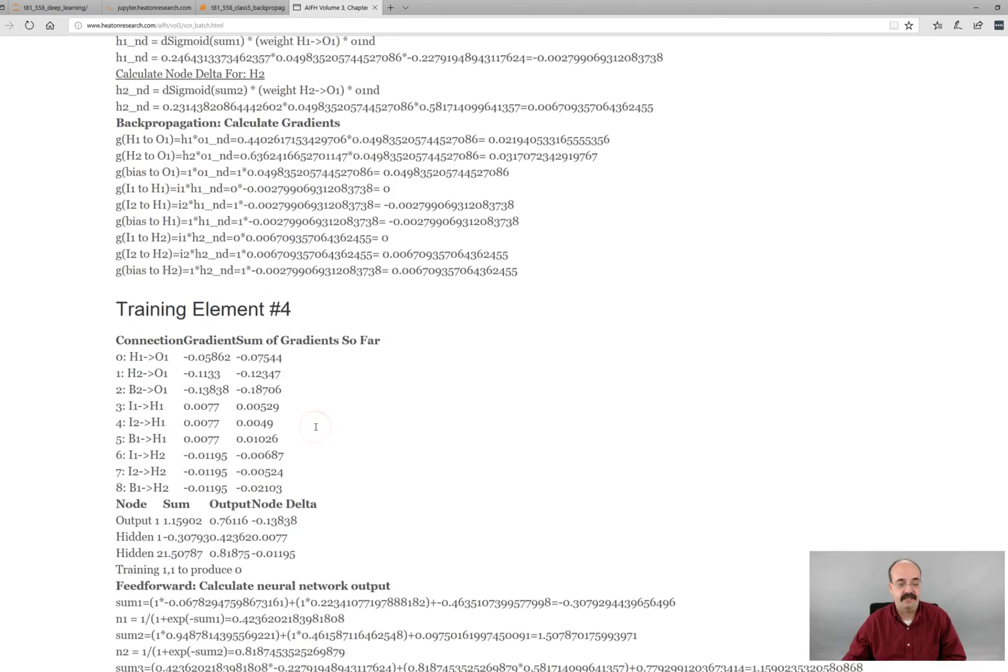
pyautogui.scroll(-6, 319, 428)
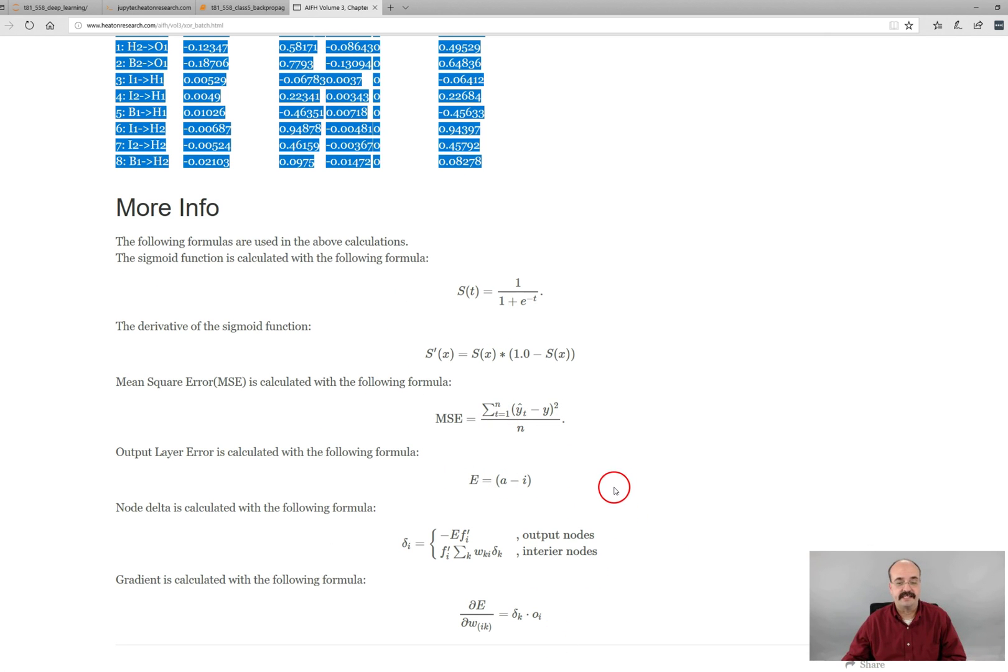
pyautogui.scroll(5, 614, 491)
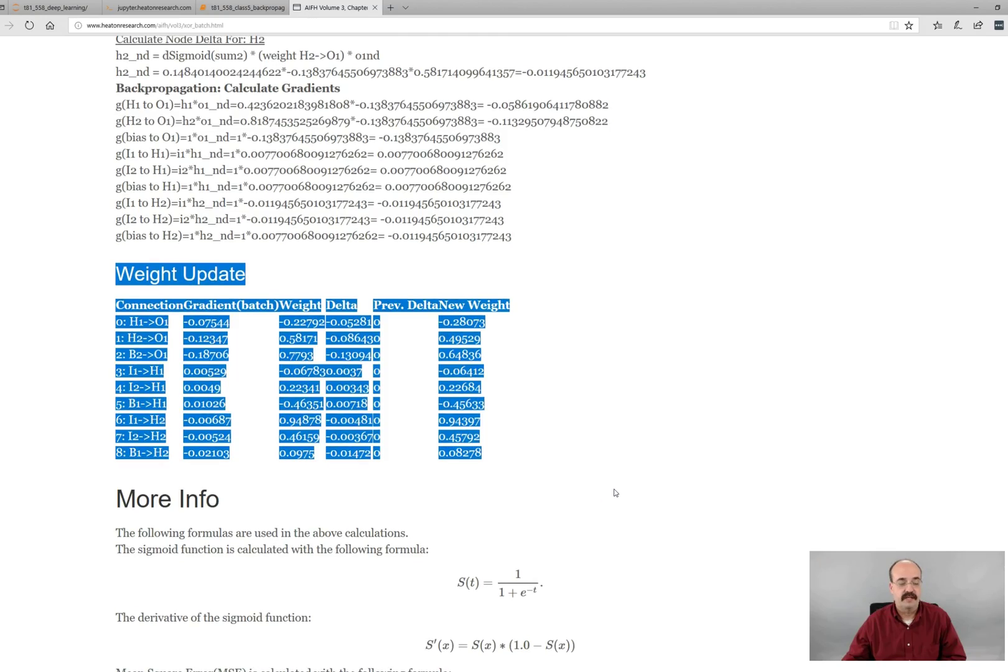
pyautogui.scroll(20, 614, 492)
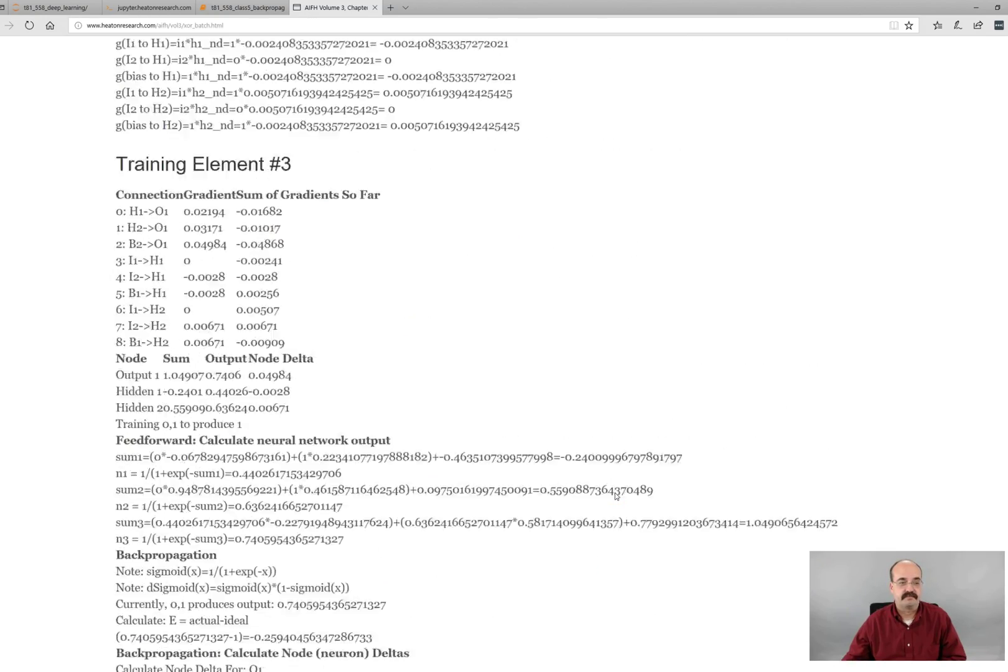
pyautogui.scroll(20, 616, 496)
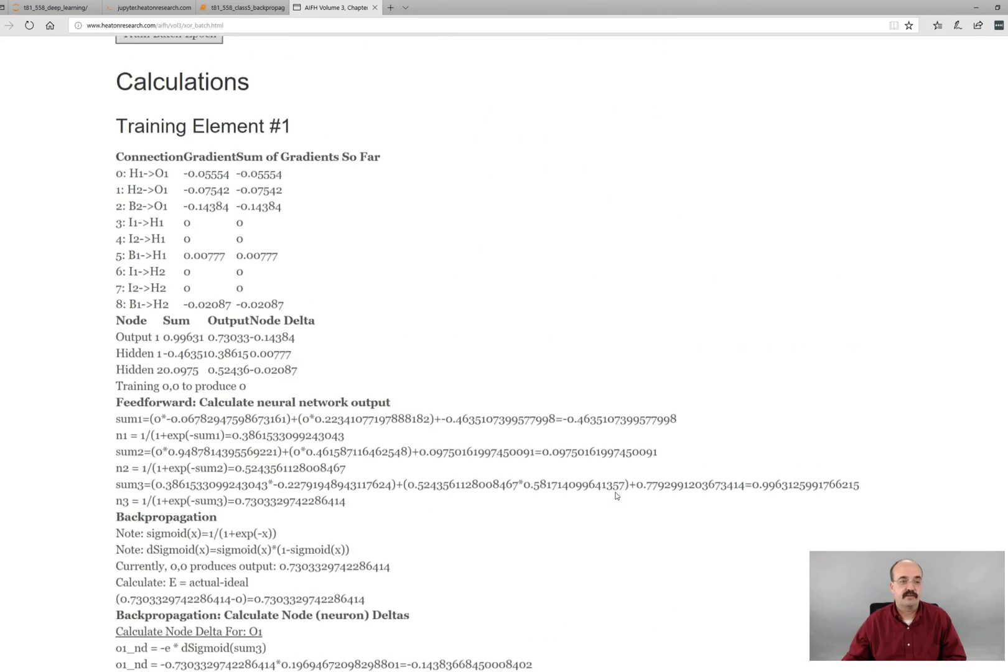
pyautogui.scroll(8, 615, 496)
# Step: Run about a dozen batch training epochs to lower the MSE
pyautogui.click(255, 554)
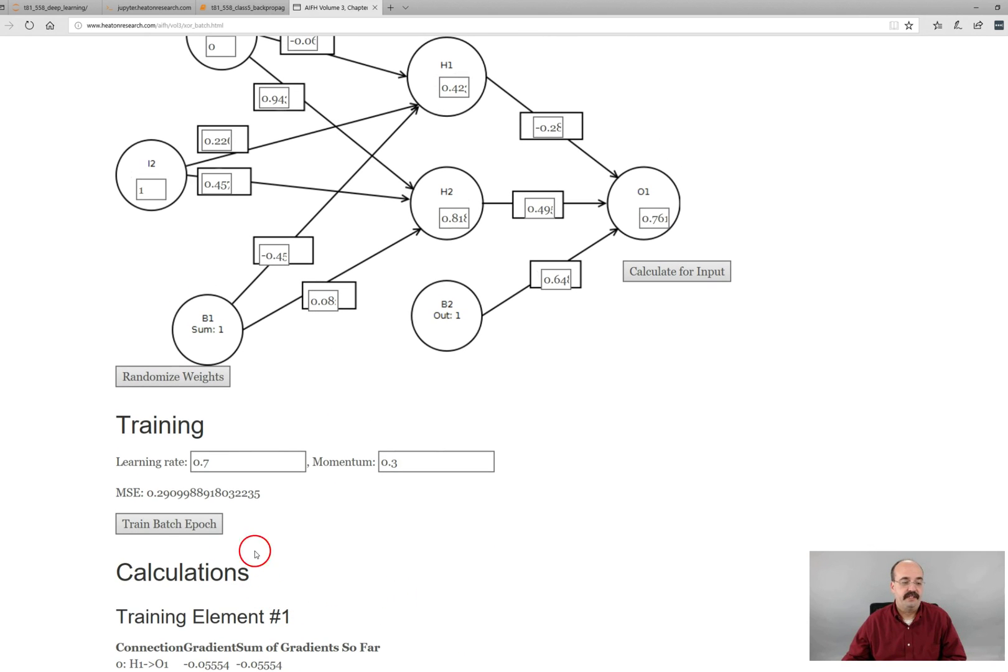
pyautogui.click(157, 528)
pyautogui.click(159, 529)
pyautogui.click(161, 531)
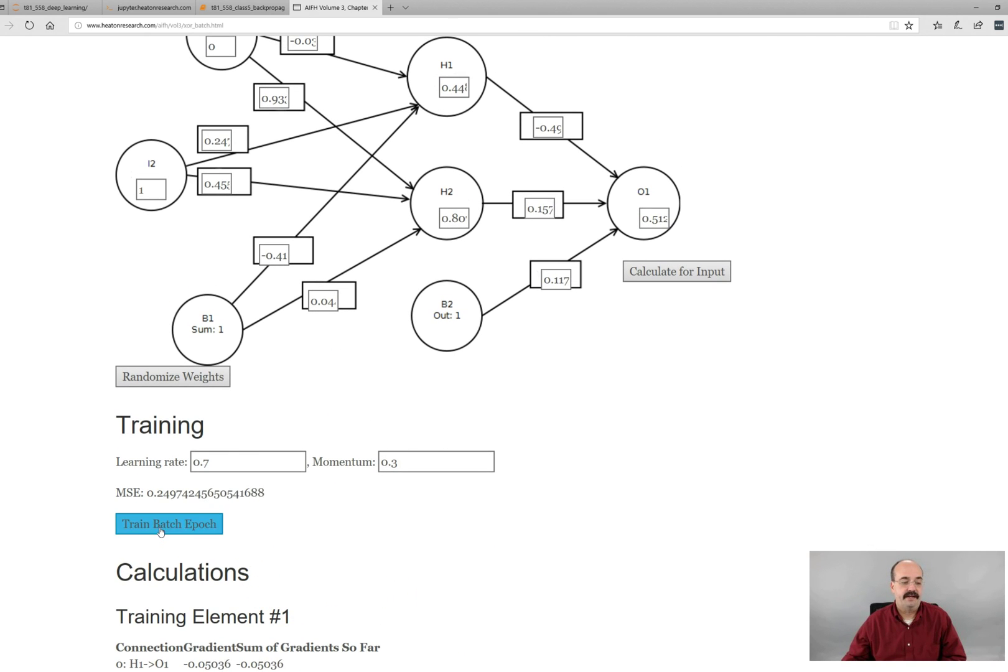
pyautogui.click(160, 531)
pyautogui.click(160, 530)
pyautogui.click(161, 531)
pyautogui.click(160, 531)
pyautogui.click(161, 531)
pyautogui.click(161, 530)
pyautogui.click(160, 531)
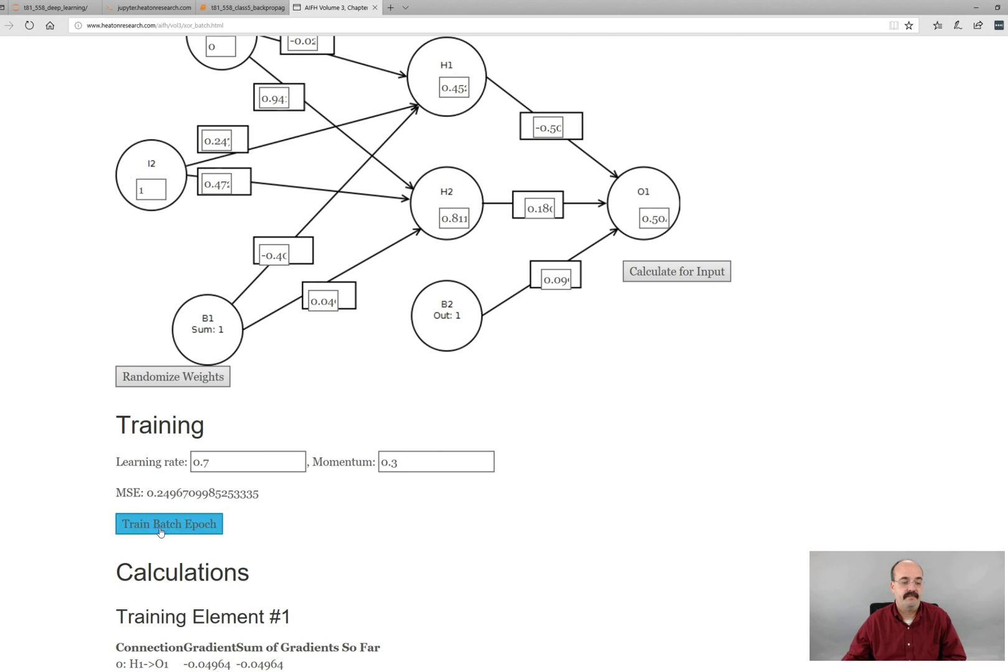
pyautogui.click(161, 531)
pyautogui.click(161, 531)
pyautogui.click(161, 531)
pyautogui.click(160, 531)
pyautogui.click(160, 531)
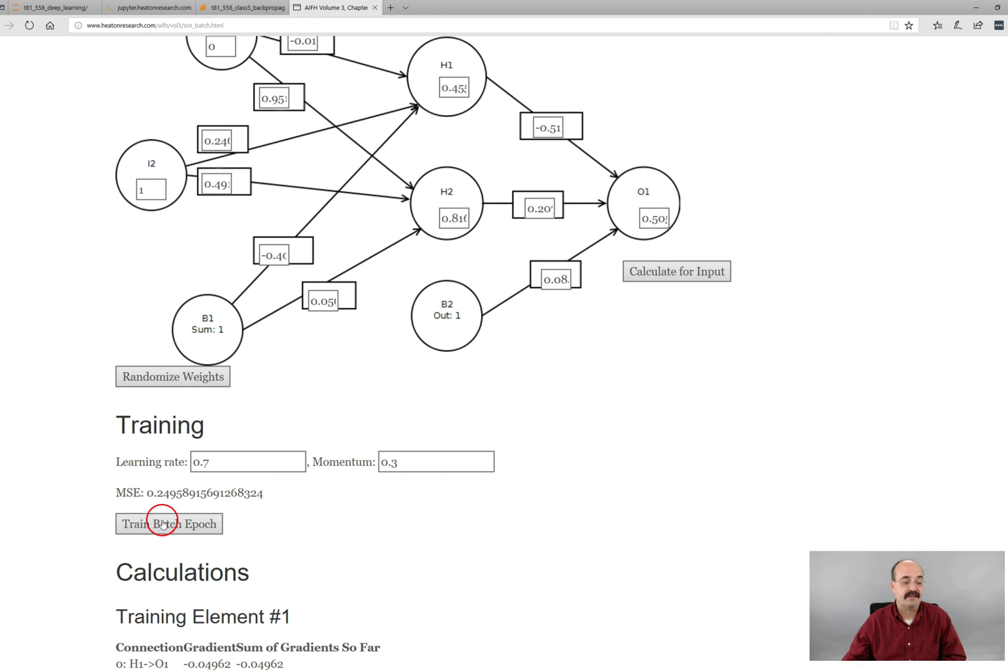
pyautogui.click(211, 463)
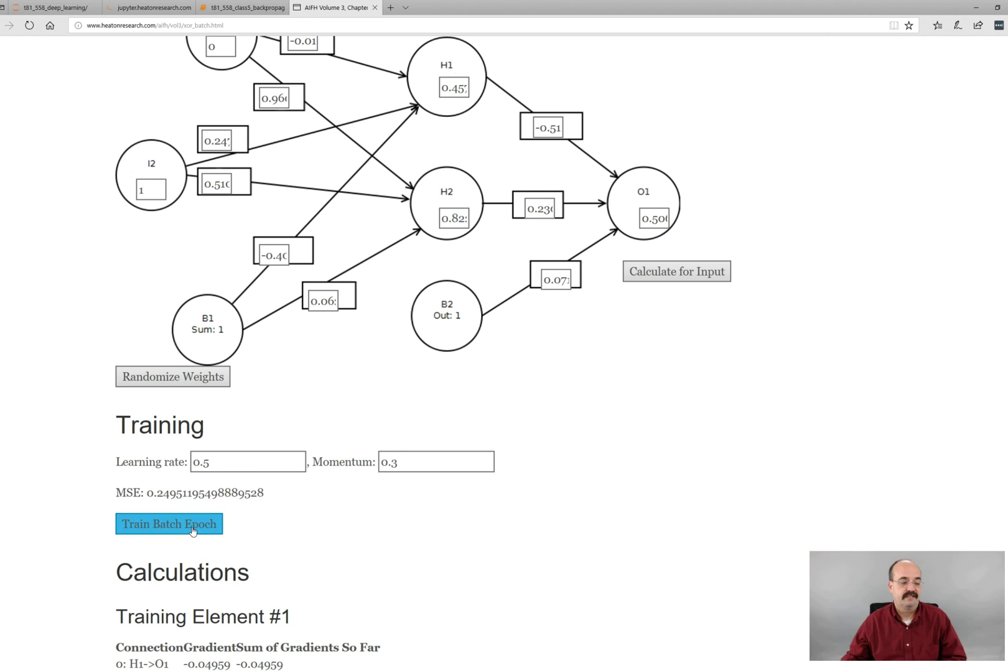
# Step: Set the momentum to 0.9 and edit the learning rate
pyautogui.click(215, 462)
pyautogui.click(399, 461)
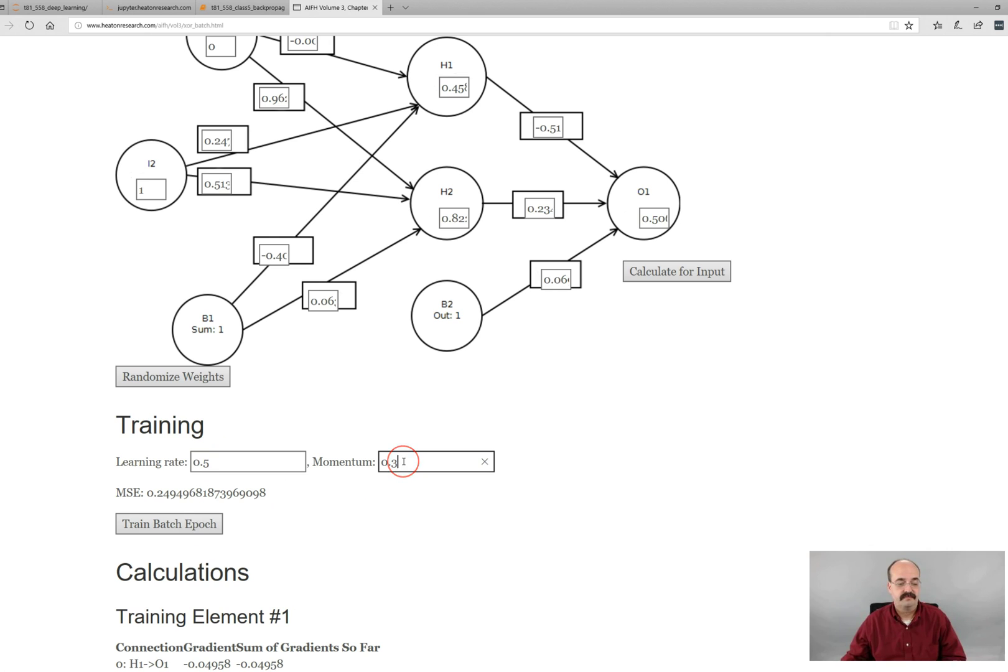
pyautogui.write('9')
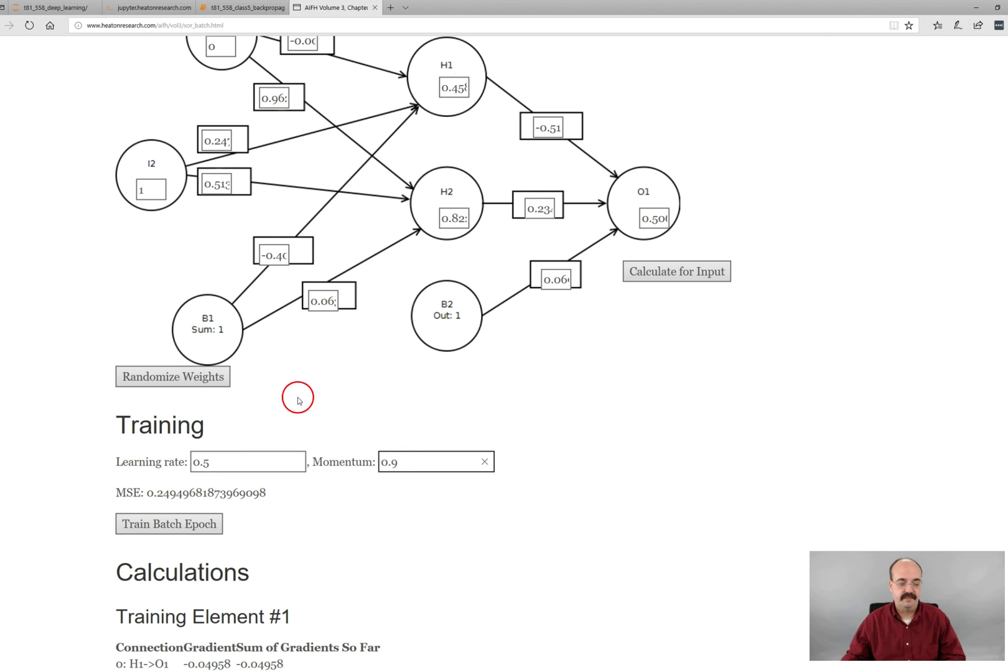
pyautogui.click(242, 465)
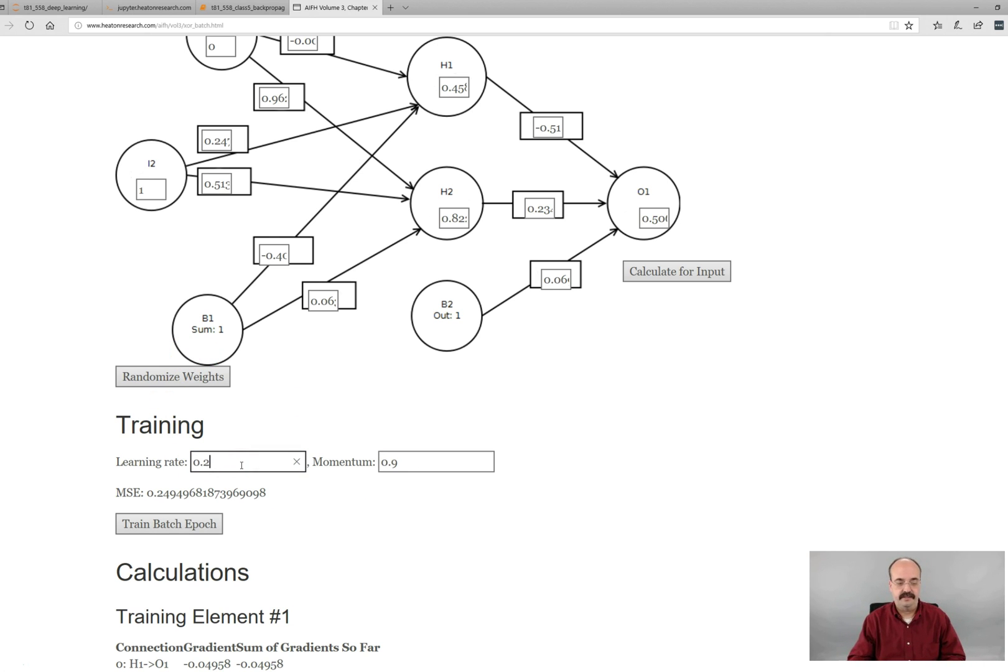
# Step: Train fourteen more batch epochs with the new momentum and learning rate
pyautogui.click(180, 529)
pyautogui.click(180, 529)
pyautogui.click(180, 529)
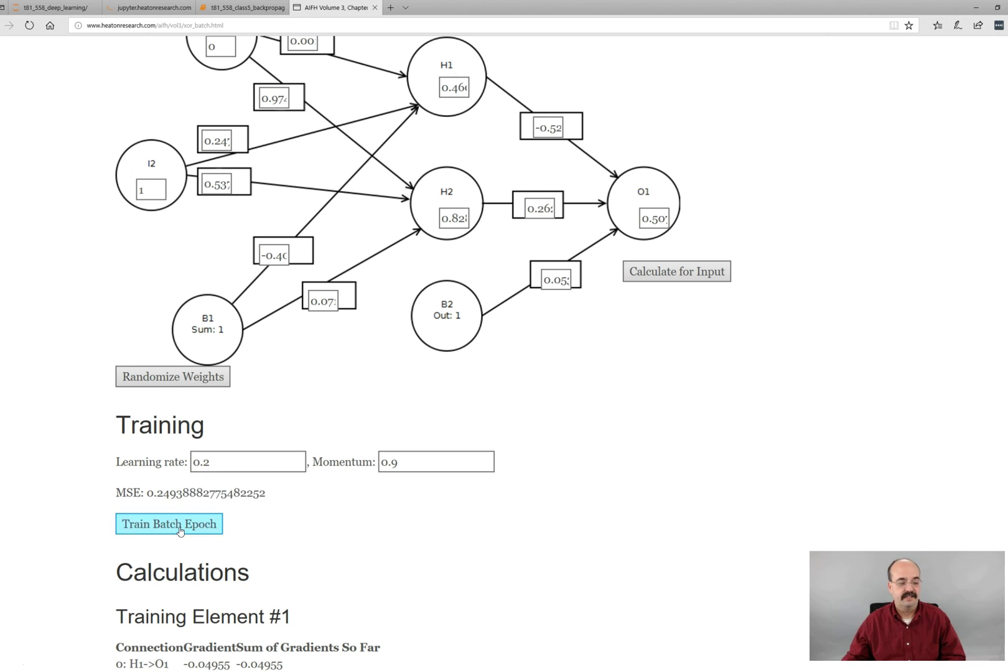
pyautogui.click(180, 529)
pyautogui.click(180, 529)
pyautogui.click(180, 529)
pyautogui.click(180, 529)
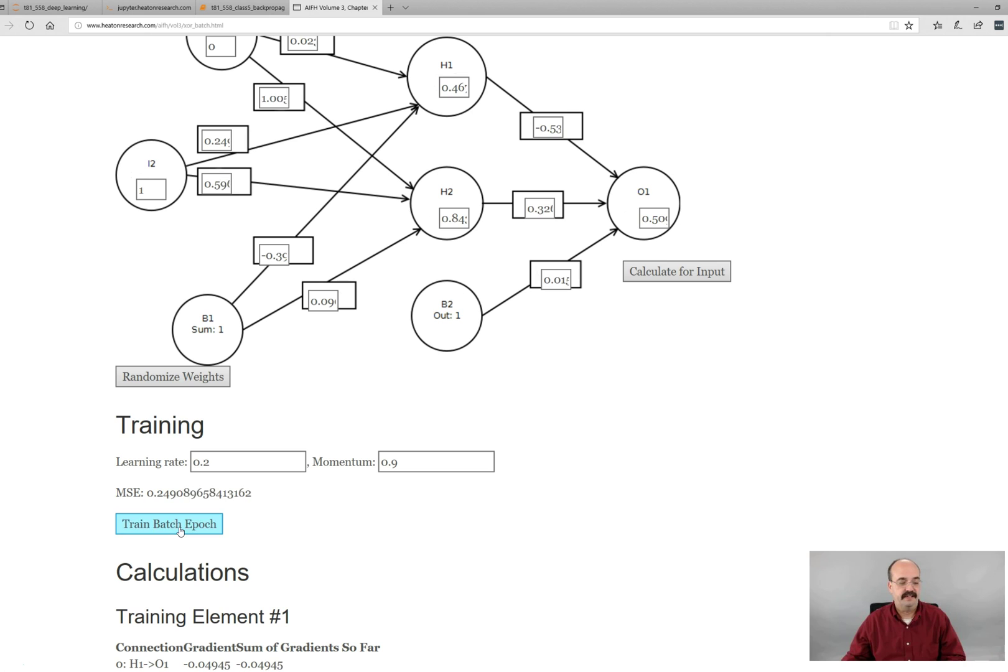
pyautogui.click(179, 529)
pyautogui.click(179, 529)
pyautogui.click(180, 529)
pyautogui.click(180, 529)
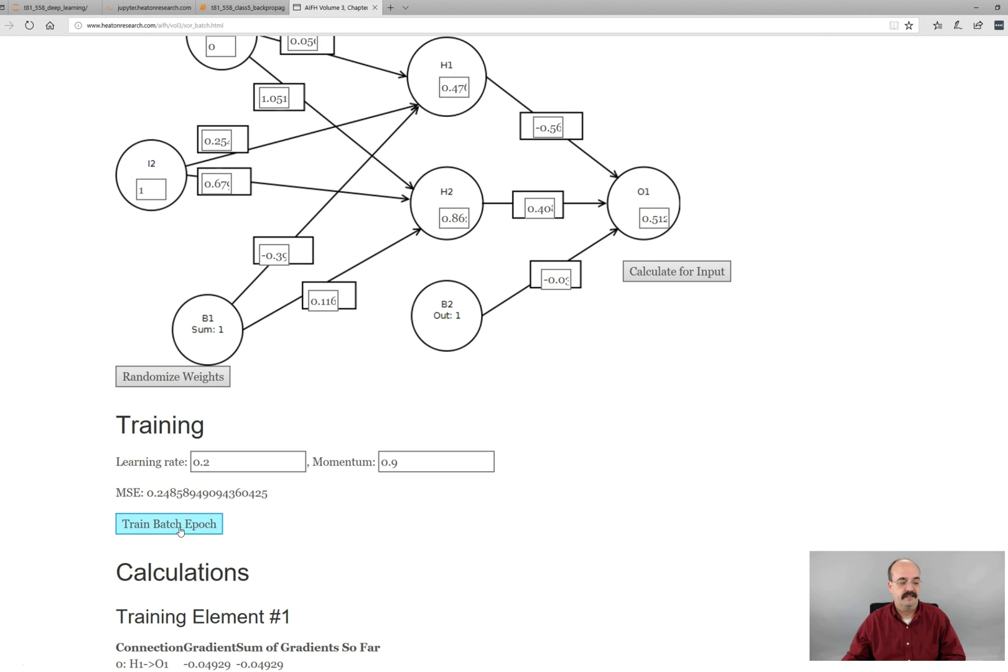
pyautogui.click(180, 529)
pyautogui.click(180, 529)
pyautogui.click(180, 529)
# Step: Change the learning rate to 0.3 and train four batch epochs
pyautogui.click(237, 455)
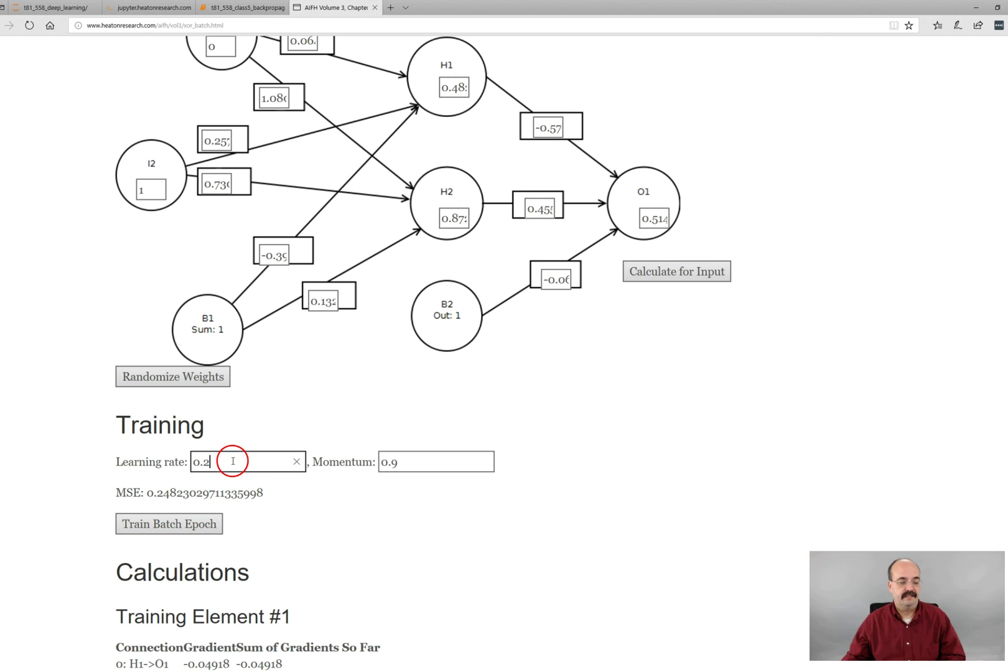
pyautogui.press('BackSpace')
pyautogui.write('3')
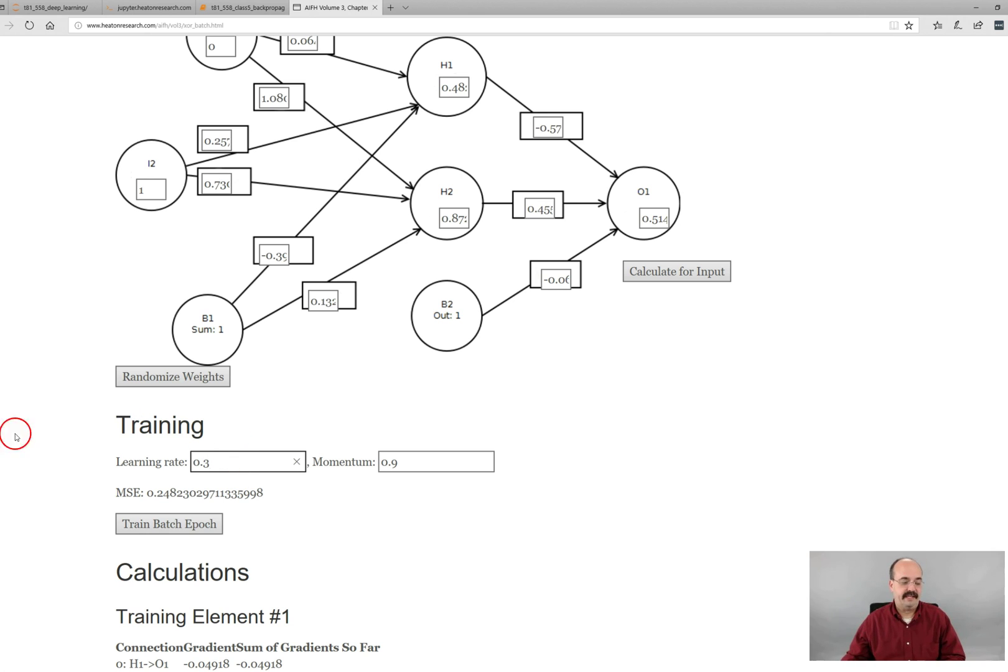
pyautogui.click(168, 524)
pyautogui.click(168, 525)
pyautogui.click(168, 525)
pyautogui.click(168, 525)
# Step: Change the learning rate to 0.4 and run another training epoch
pyautogui.click(227, 453)
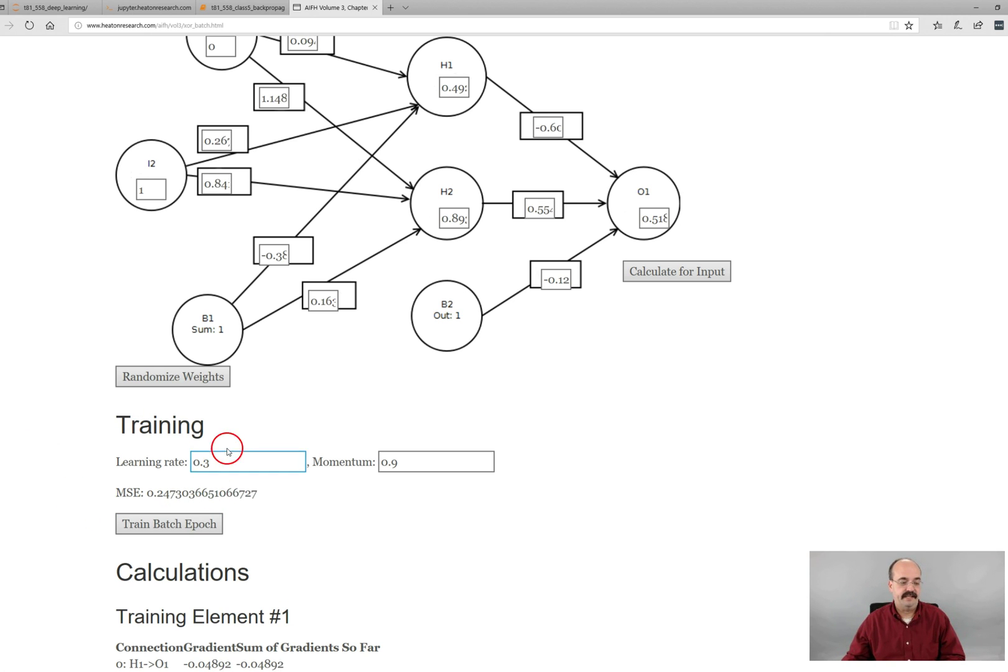
pyautogui.press('BackSpace')
pyautogui.write('4')
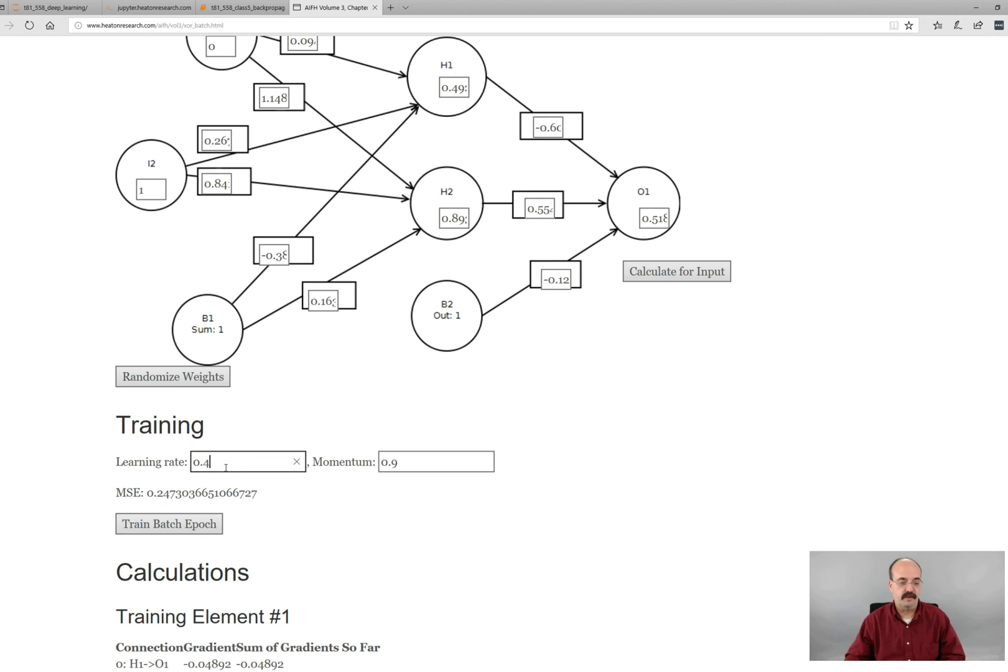
pyautogui.click(199, 535)
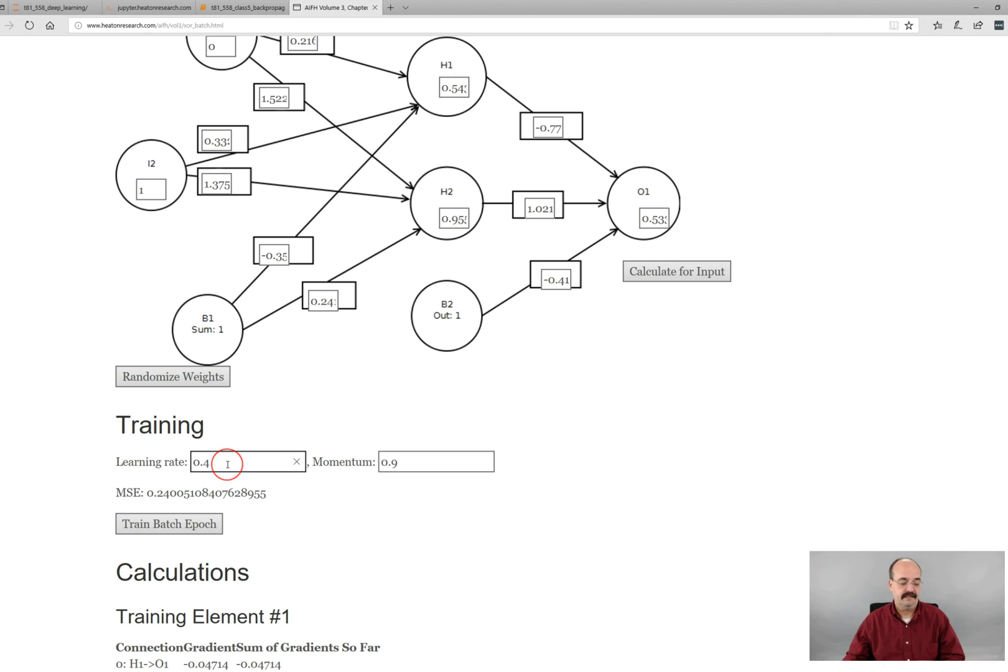
pyautogui.click(176, 467)
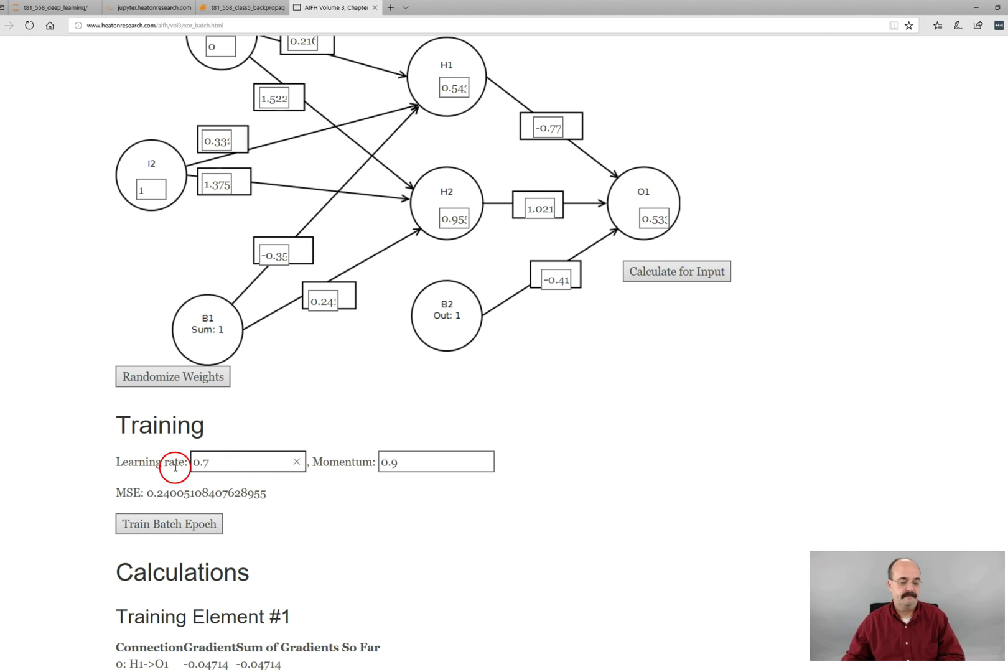
# Step: Keep training batch epochs until the MSE drops to about 0.0058
pyautogui.click(196, 527)
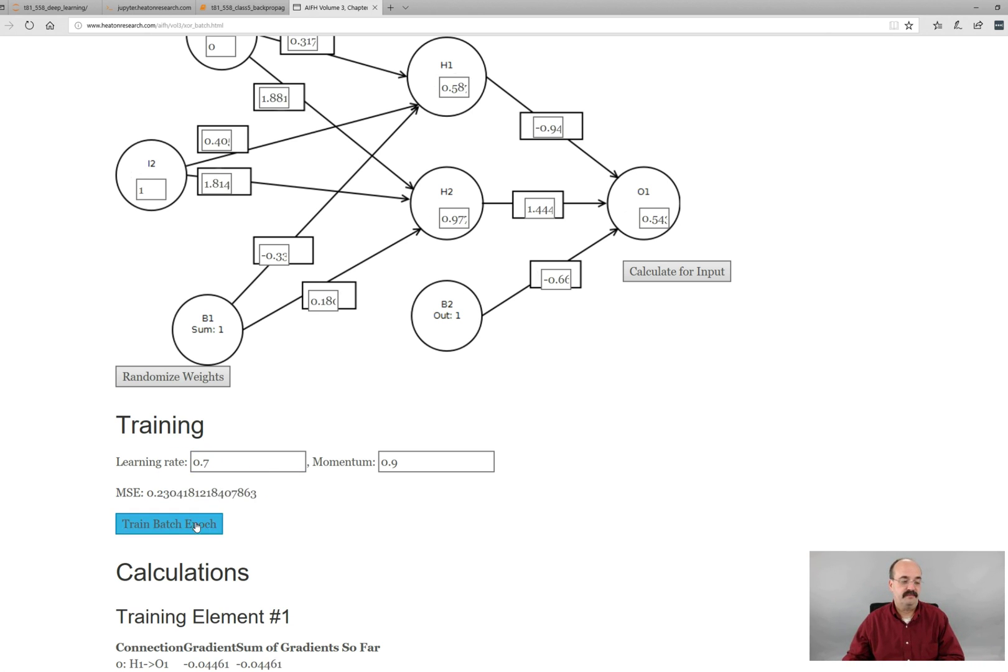
pyautogui.click(196, 527)
pyautogui.click(196, 526)
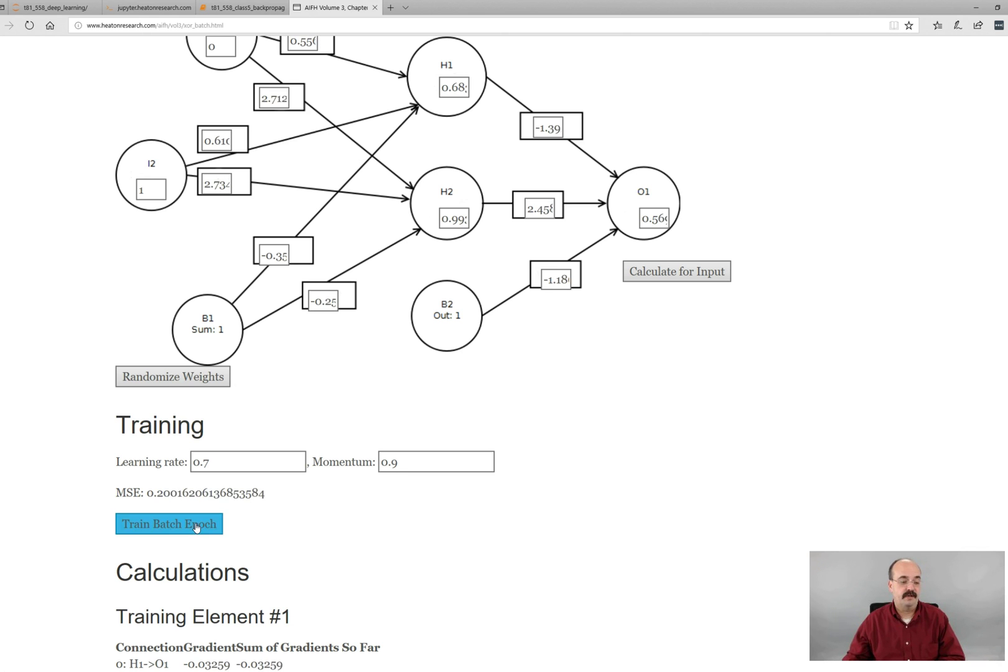
pyautogui.click(196, 526)
pyautogui.click(196, 526)
pyautogui.click(196, 526)
pyautogui.click(195, 527)
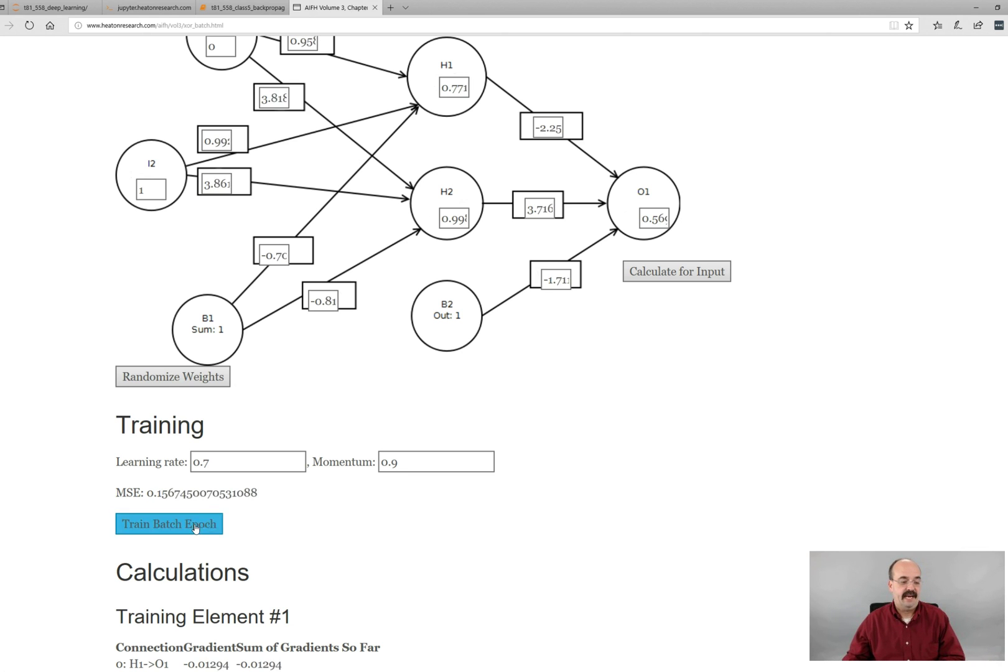
pyautogui.click(195, 527)
pyautogui.click(196, 527)
pyautogui.click(195, 526)
pyautogui.click(196, 526)
pyautogui.click(195, 527)
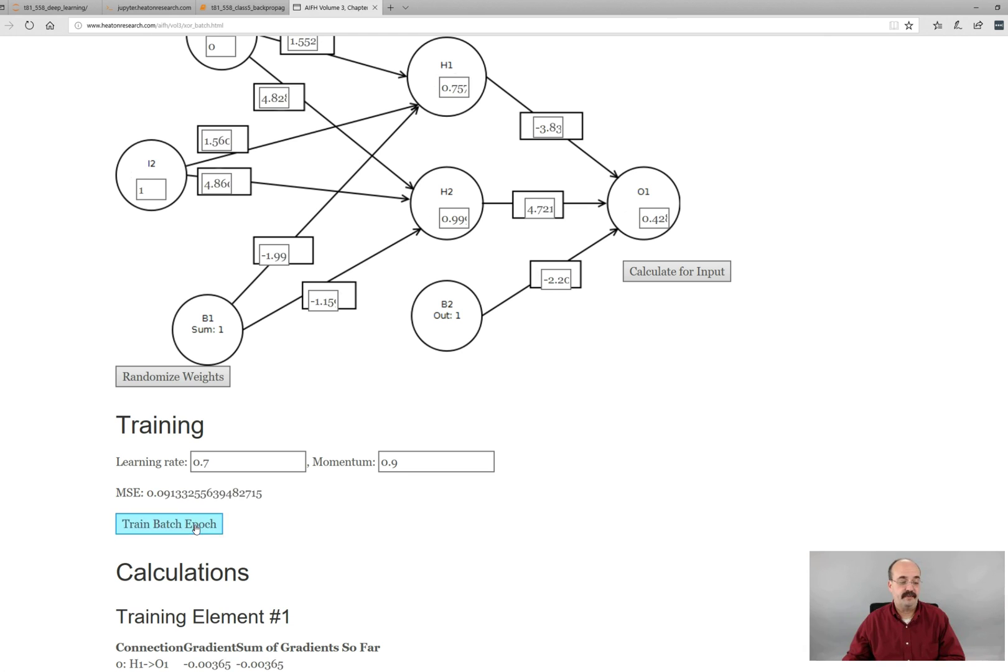
pyautogui.click(195, 526)
pyautogui.click(195, 527)
pyautogui.click(195, 526)
pyautogui.click(195, 527)
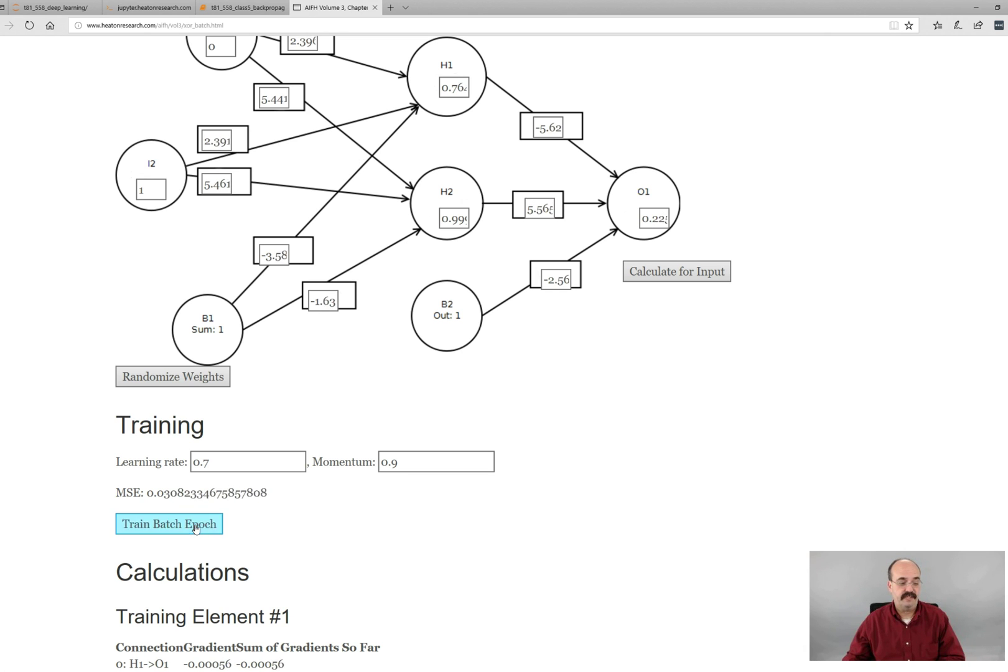
pyautogui.click(196, 526)
pyautogui.click(196, 526)
pyautogui.click(195, 527)
pyautogui.click(195, 526)
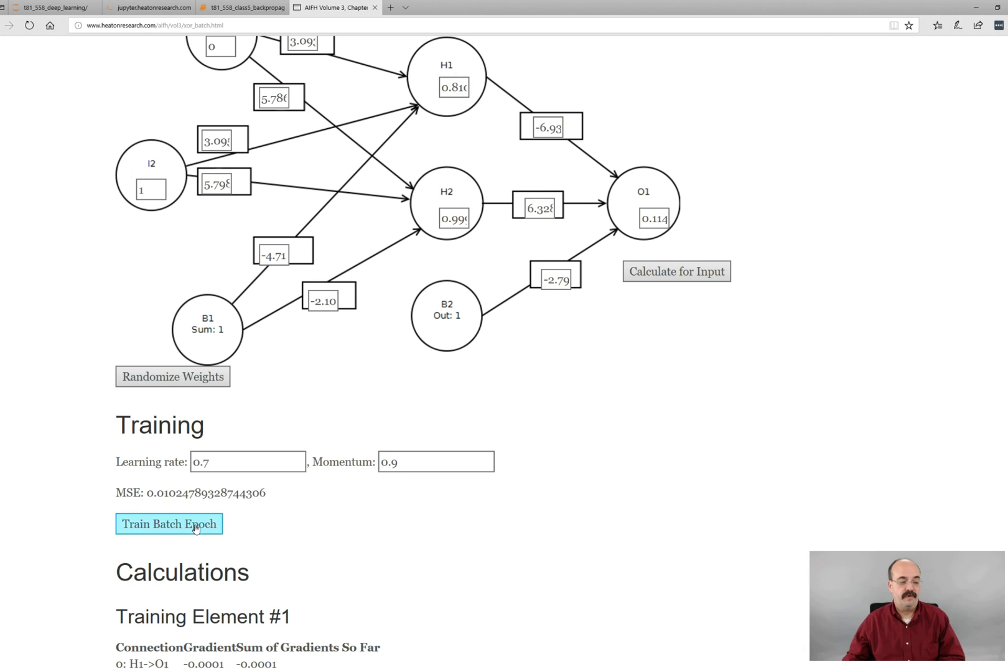
pyautogui.click(195, 526)
pyautogui.click(195, 527)
pyautogui.click(195, 527)
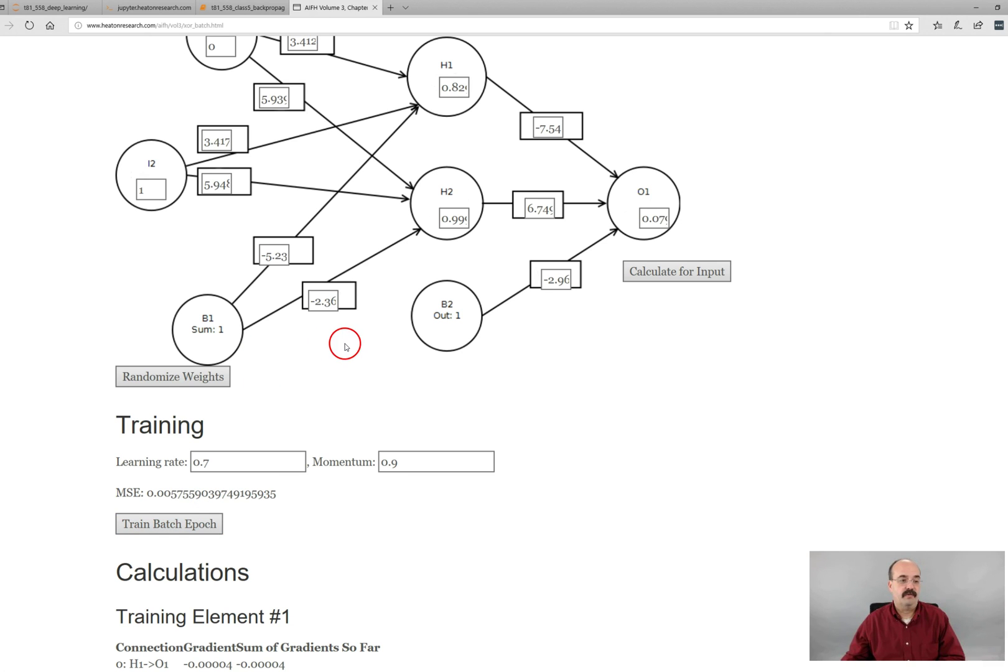
# Step: Set I1 to 1 and compute the network output for inputs 1,1
pyautogui.scroll(3, 276, 352)
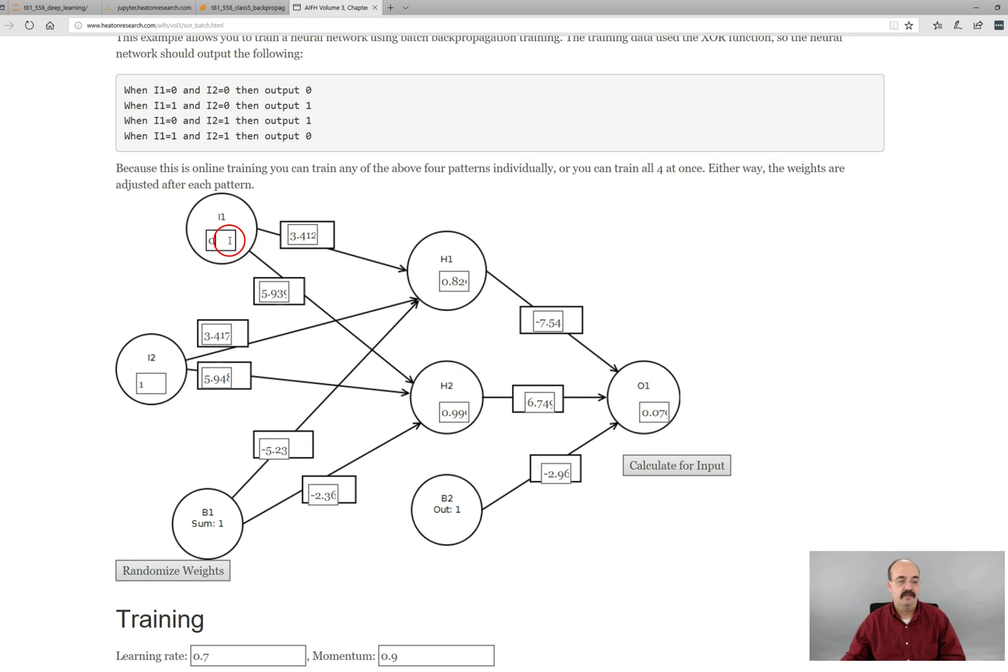
pyautogui.moveTo(225, 240); pyautogui.dragTo(185, 235)
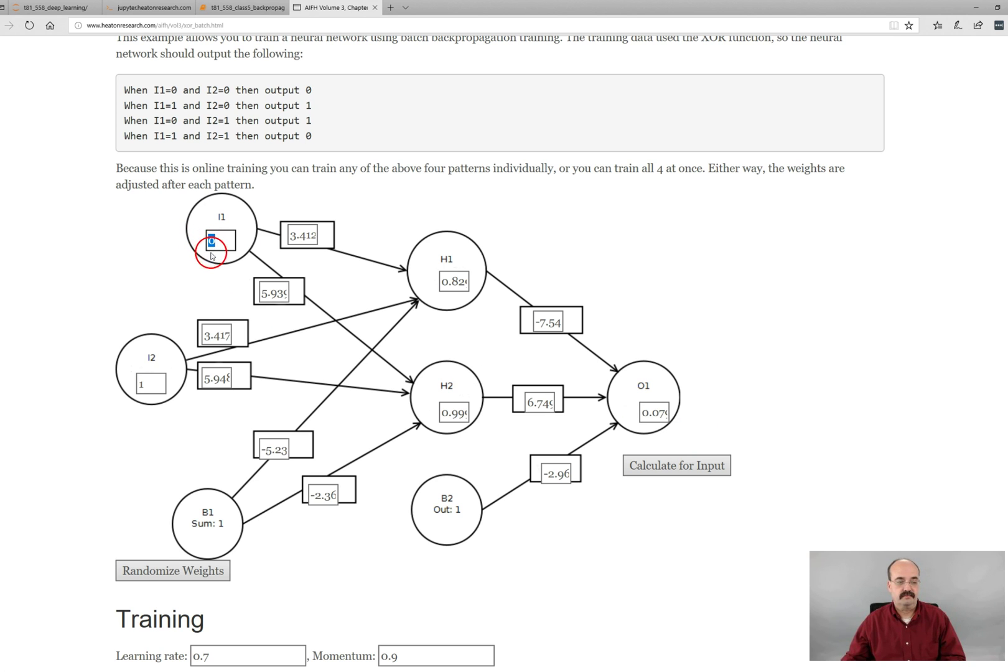
pyautogui.press('XF86AudioLowerVolume')
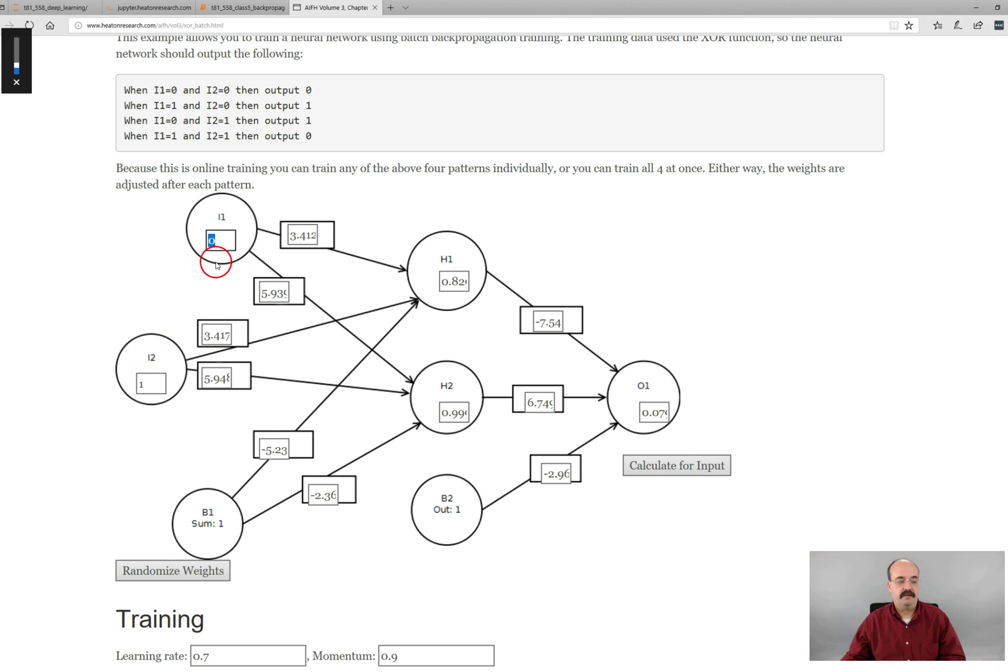
pyautogui.write('1')
pyautogui.click(163, 384)
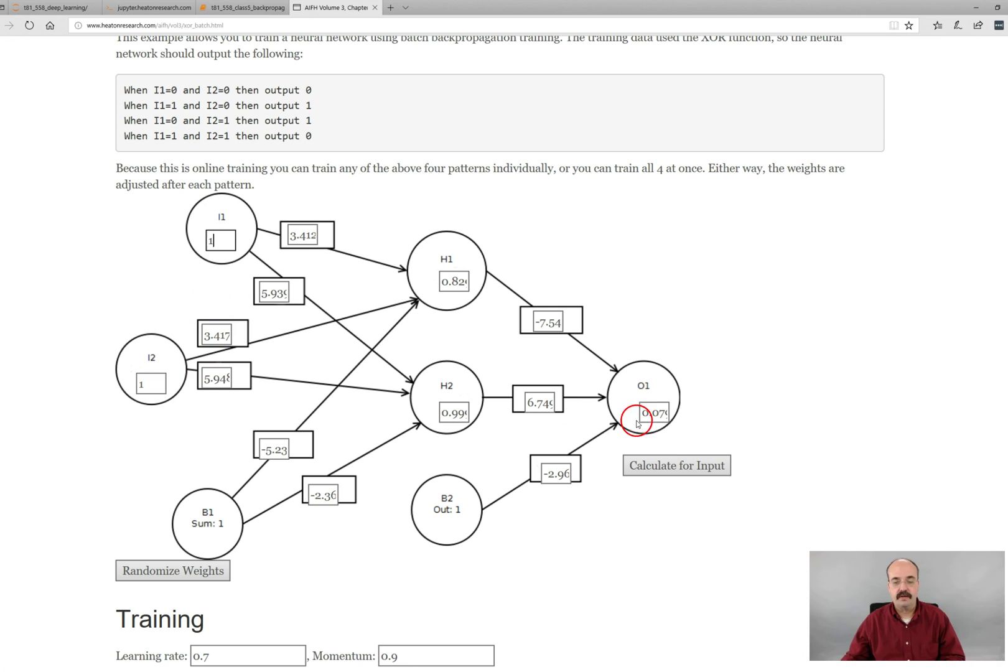
pyautogui.click(697, 466)
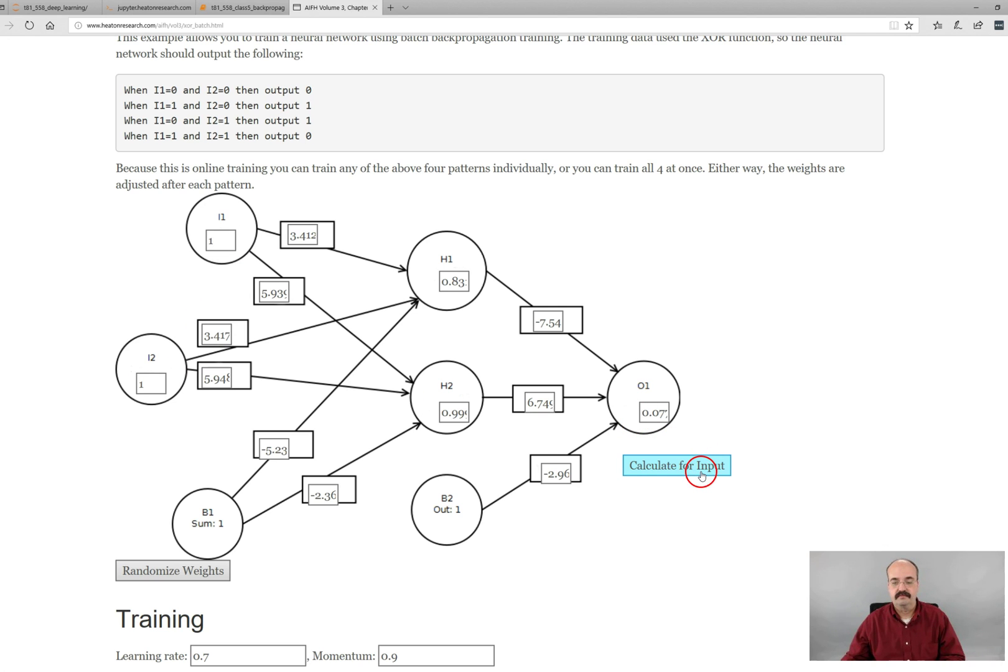
# Step: Set I1 to 0 and compute the output for inputs 0,1
pyautogui.doubleClick(212, 240)
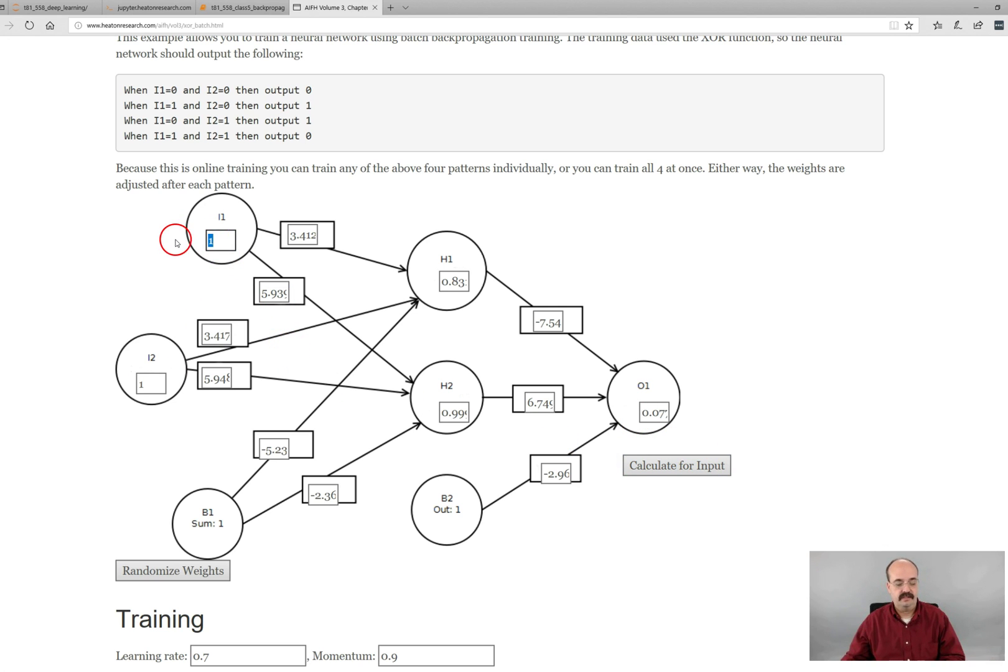
pyautogui.write('0')
pyautogui.click(696, 467)
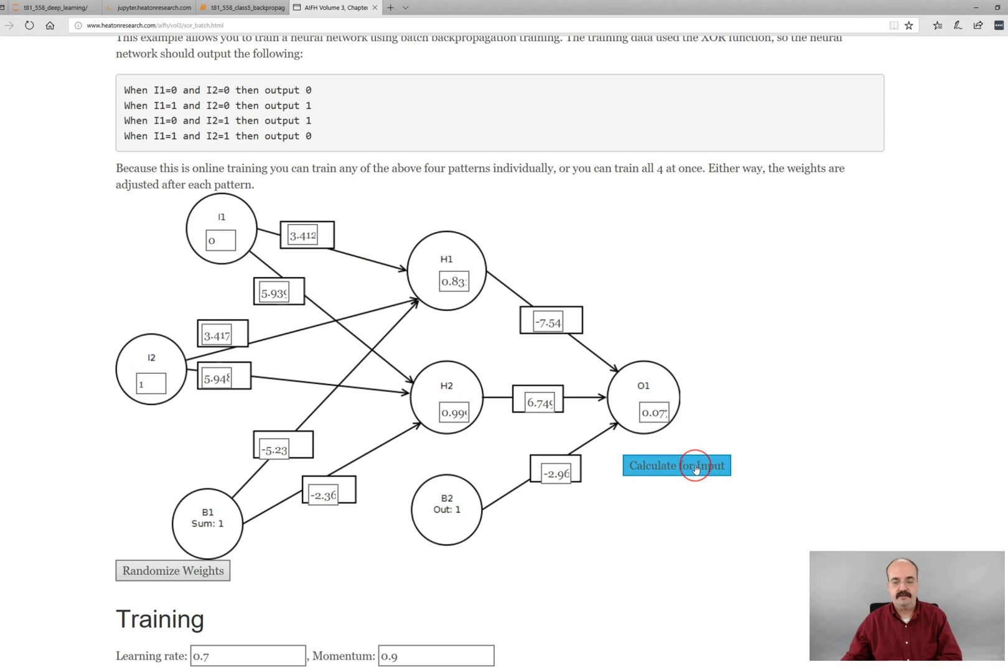
pyautogui.click(665, 419)
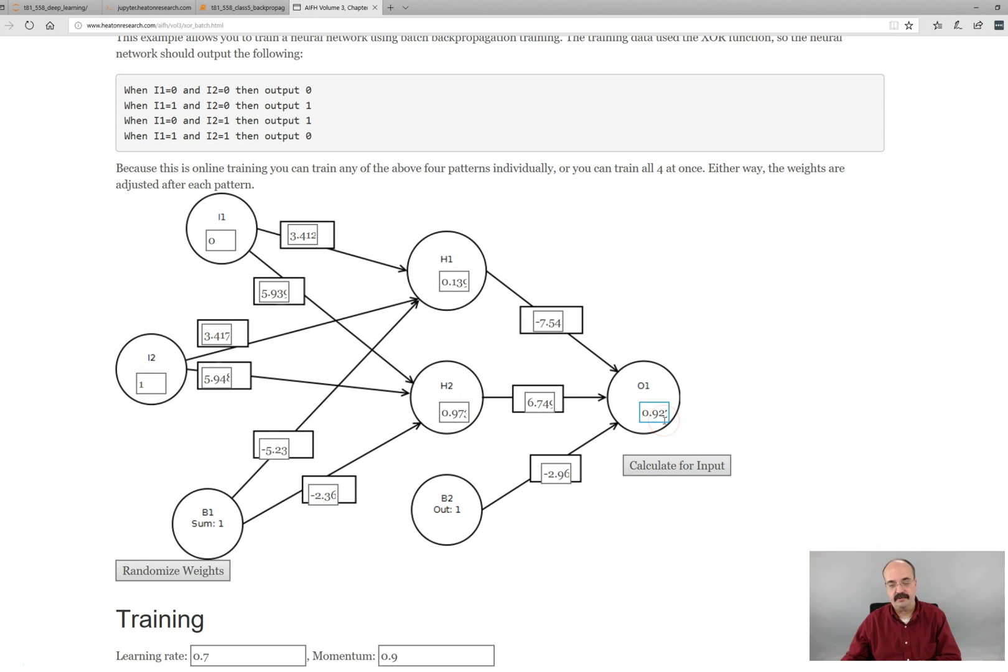
# Step: Enter inputs 1,0, then change to 0,0 and compute, getting O1 near 0.08
pyautogui.doubleClick(213, 240)
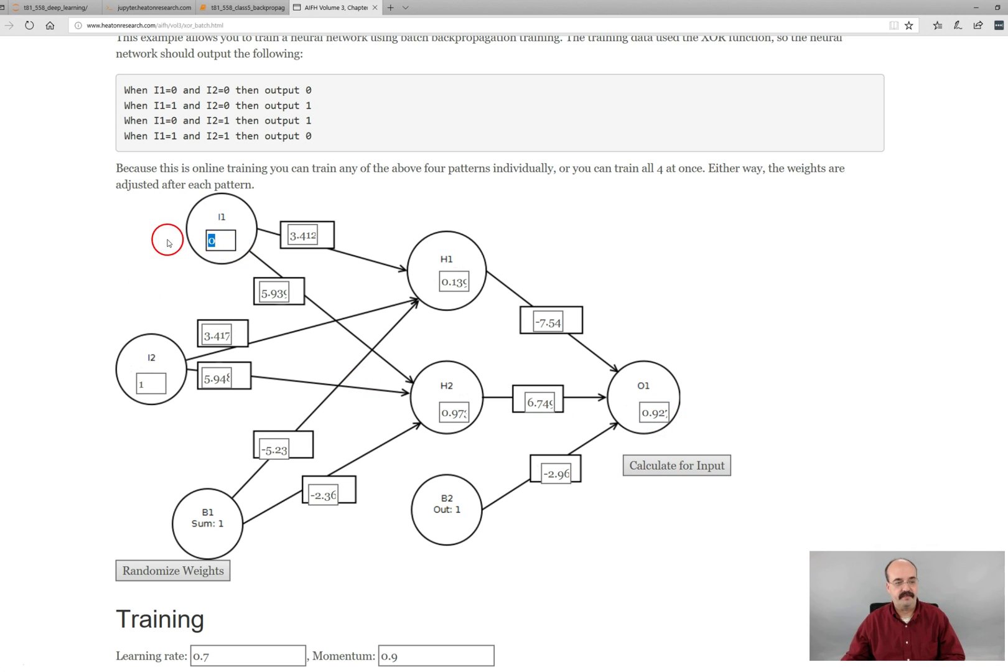
pyautogui.write('1')
pyautogui.press('Tab')
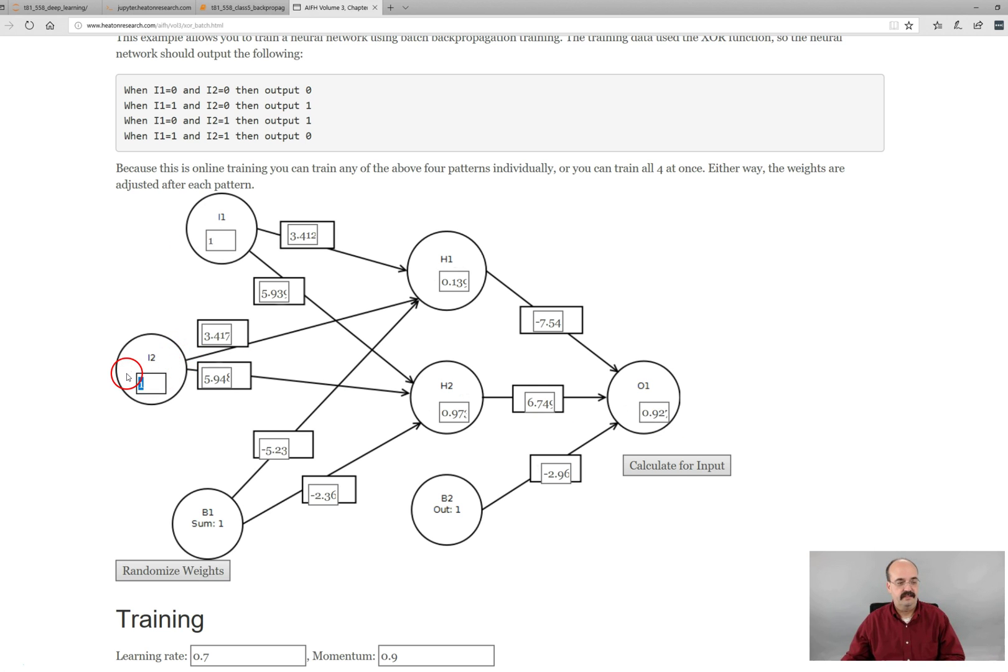
pyautogui.write('0')
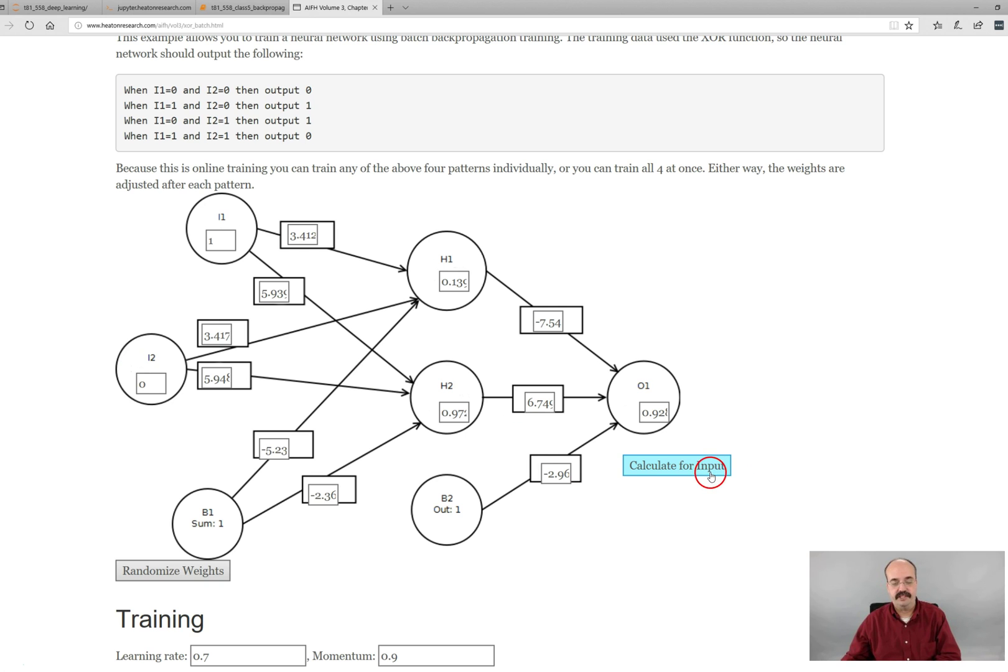
pyautogui.click(229, 237)
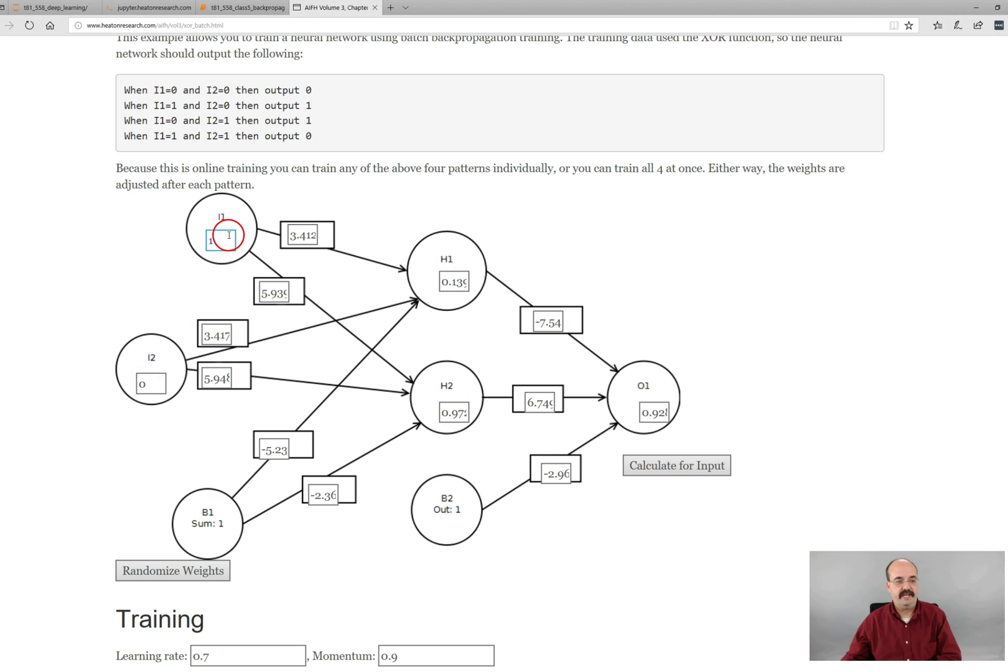
pyautogui.moveTo(229, 235); pyautogui.dragTo(183, 236)
pyautogui.write('0')
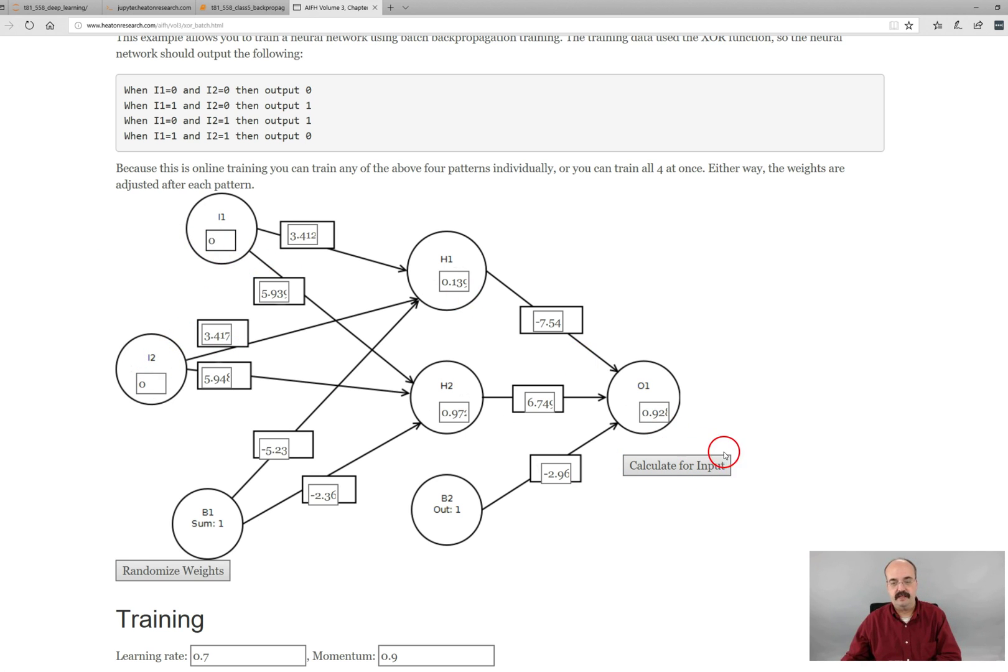
pyautogui.click(710, 467)
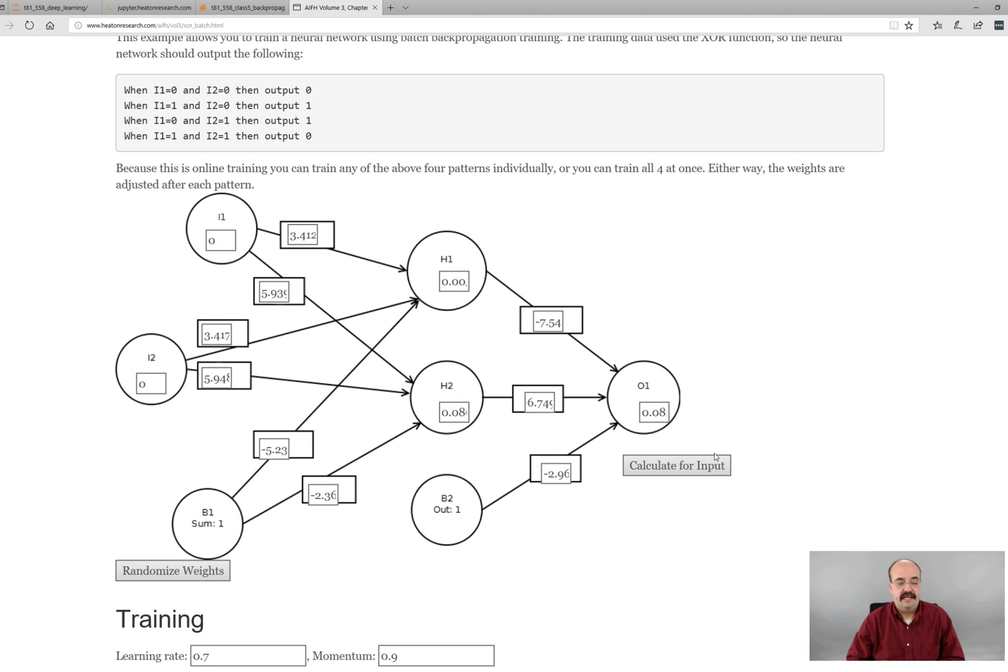
# Step: Edit the learning rate field from 0.7 to 0.0001
pyautogui.scroll(-2, 650, 502)
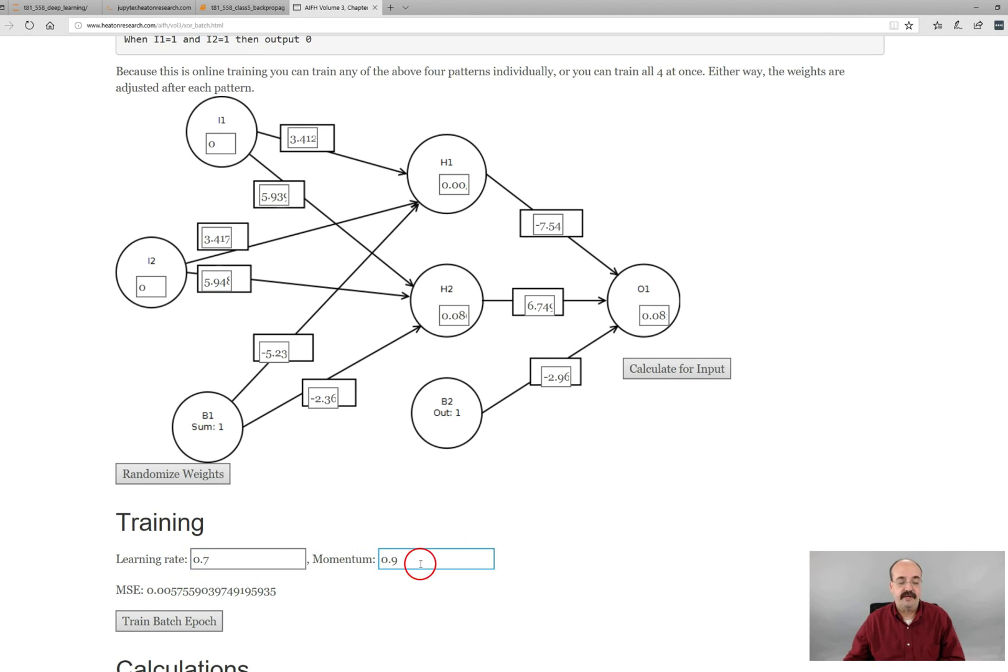
pyautogui.click(203, 559)
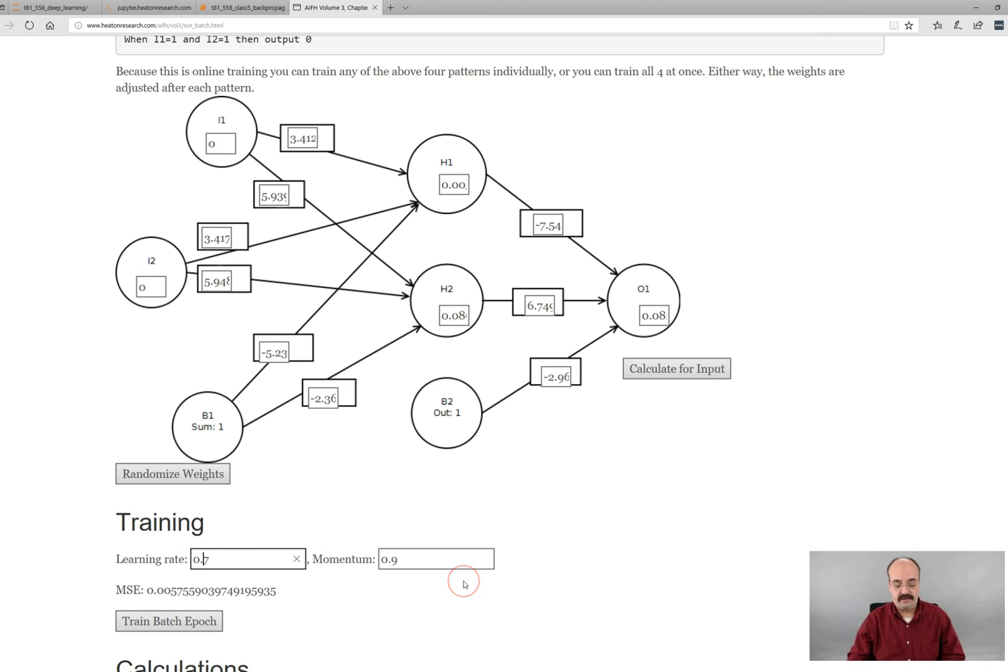
pyautogui.write('000')
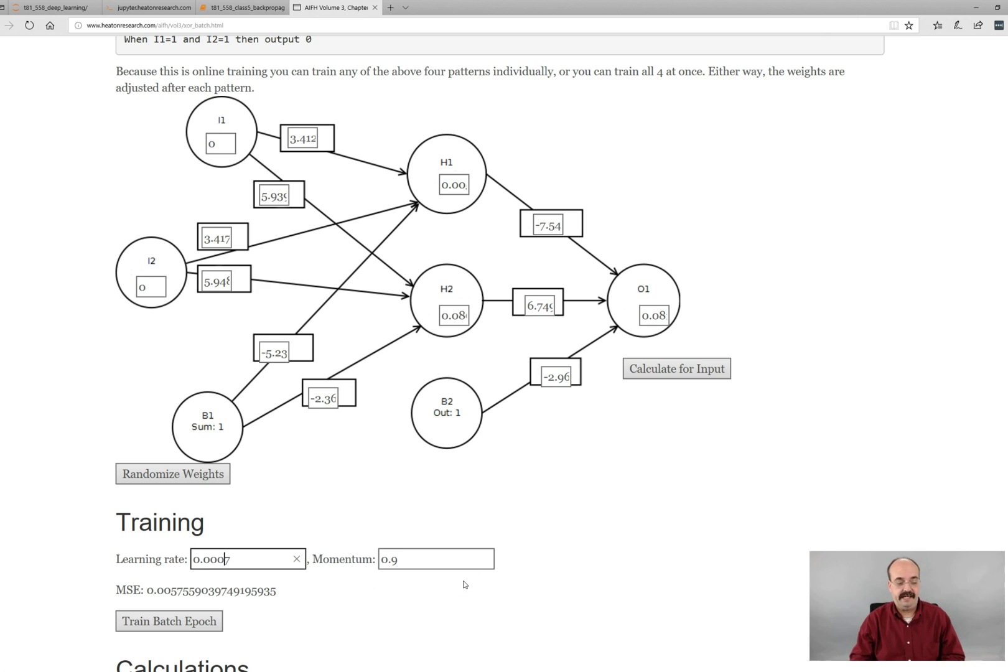
pyautogui.press('BackSpace')
pyautogui.write('1')
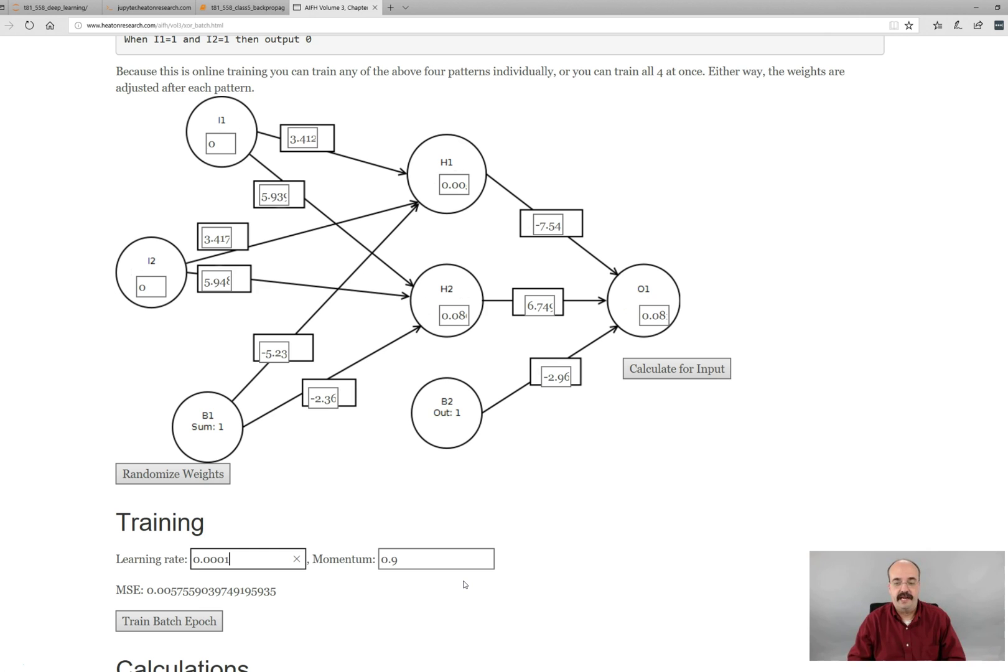
pyautogui.click(458, 588)
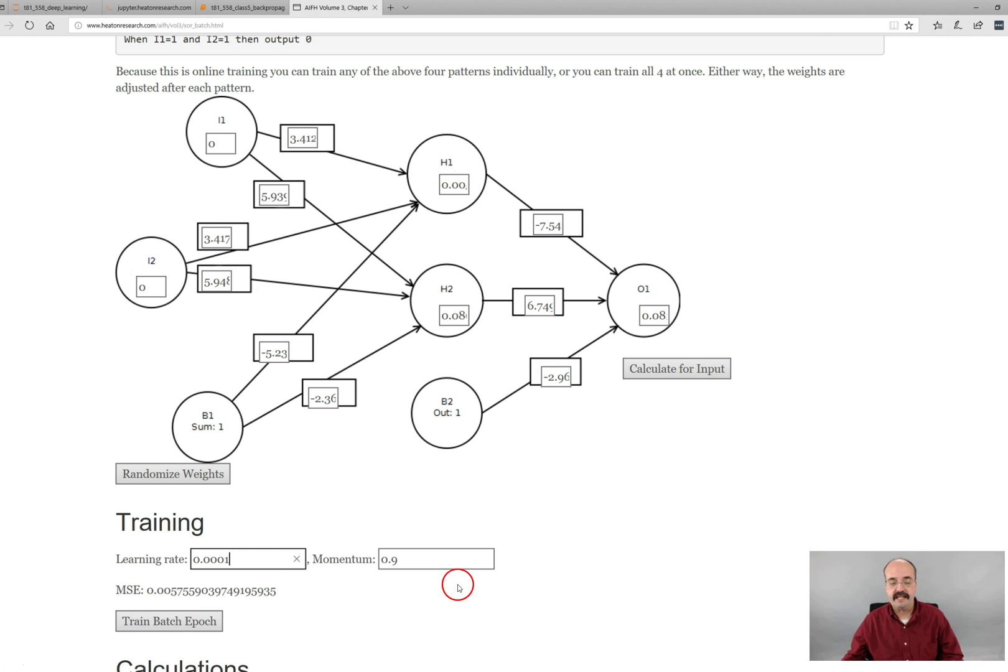